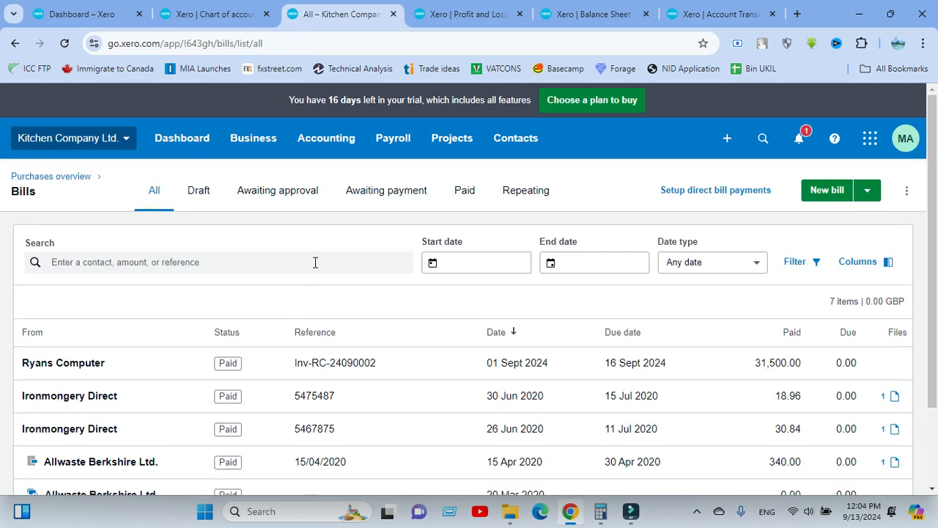
Start a blank new purchase bill from the Bills list
{"action": "left_click", "coordinate": [825, 192]}
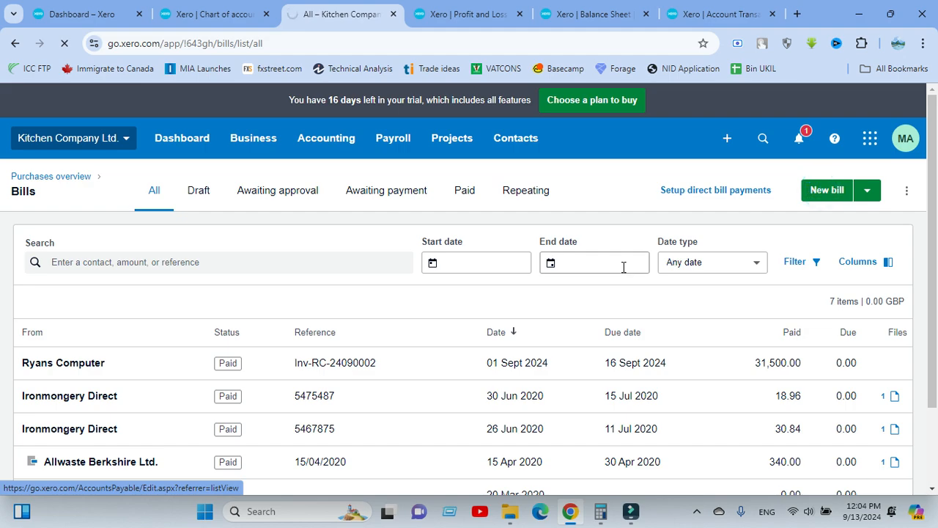
Enter the supplier's name in From and save it as a new contact
{"action": "left_click", "coordinate": [123, 254]}
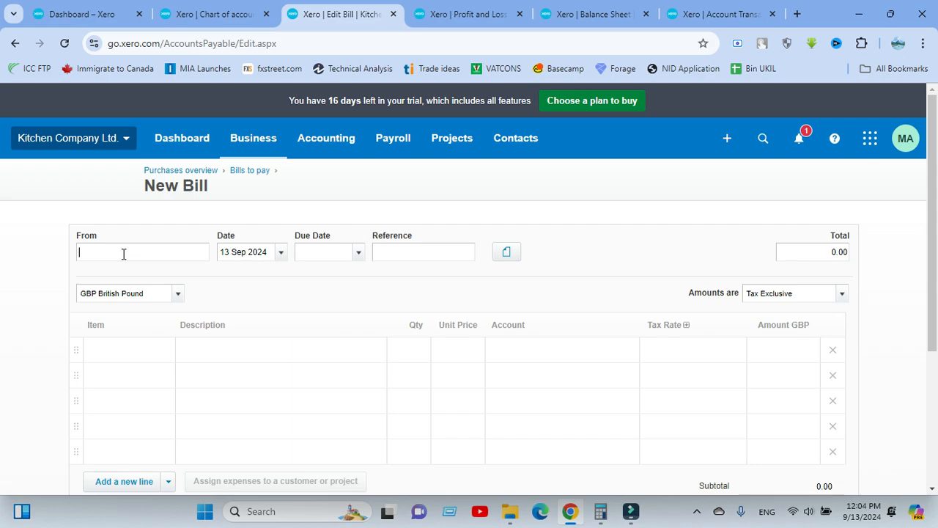
{"action": "type", "text": "Palash"}
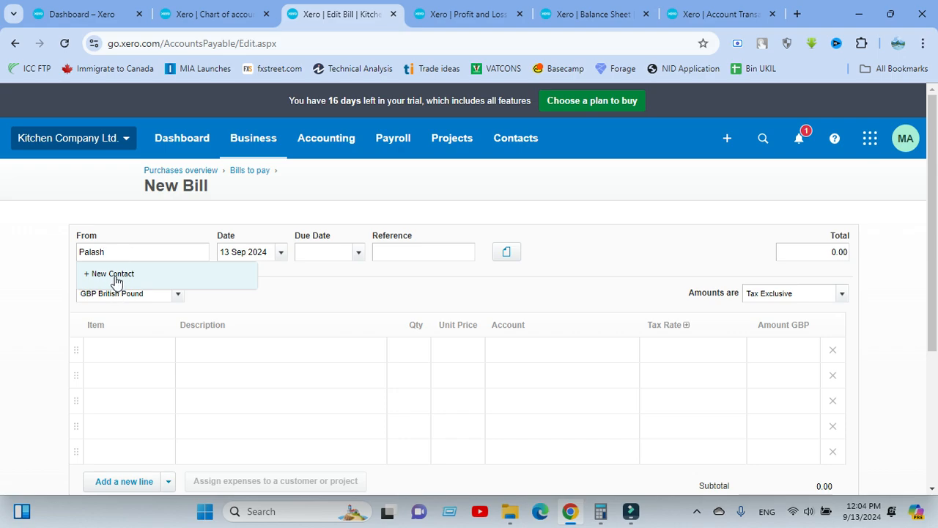
{"action": "left_click", "coordinate": [113, 273]}
{"action": "left_click", "coordinate": [280, 279]}
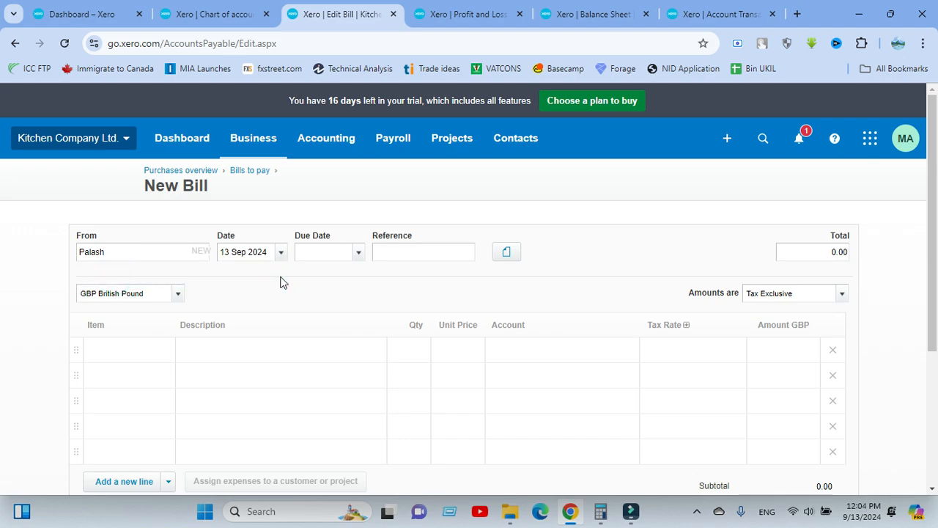
Date the bill 1 Sep 2024 and make it due 15 days later, on 16 Sep 2024
{"action": "left_click", "coordinate": [282, 252]}
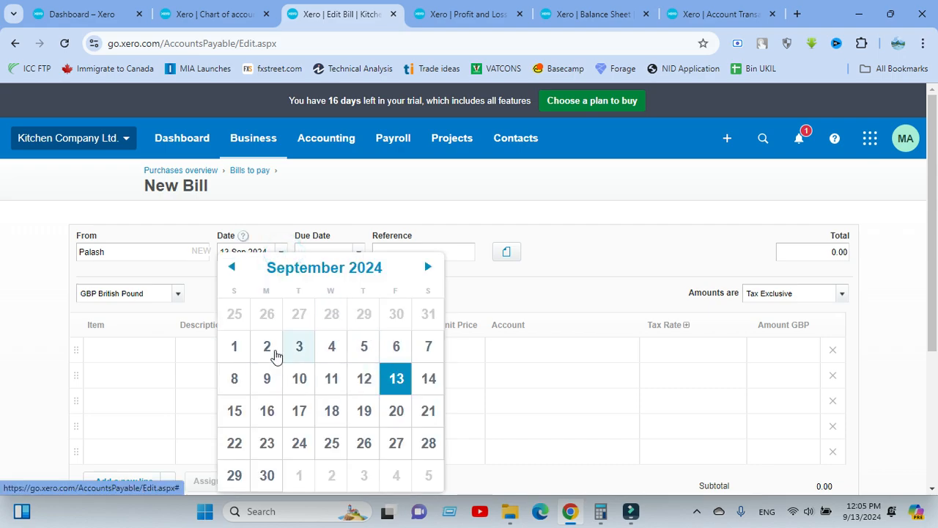
{"action": "left_click", "coordinate": [244, 350]}
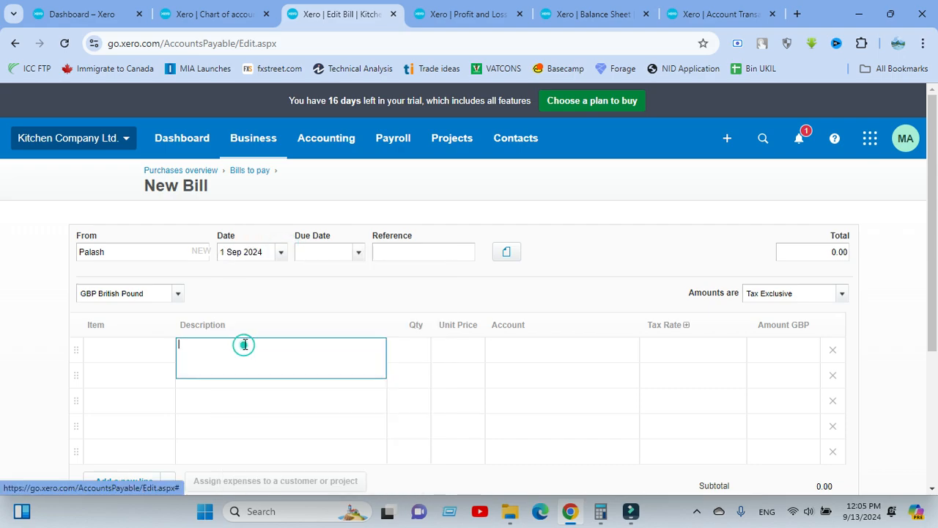
{"action": "left_click", "coordinate": [323, 255]}
{"action": "type", "text": "+15"}
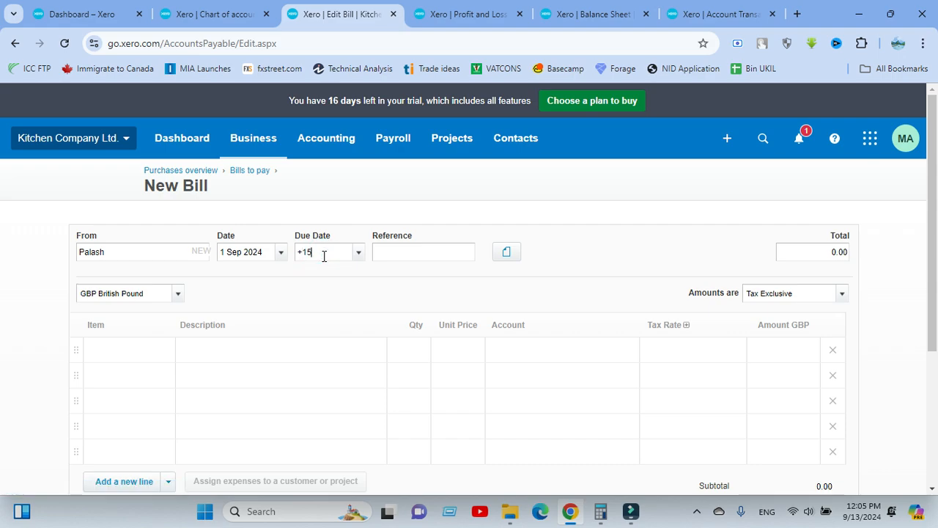
{"action": "key", "text": "Tab"}
Enter line 1 as 'Mouse', quantity 10 at a unit price of 300.00
{"action": "left_click", "coordinate": [221, 349]}
{"action": "type", "text": "MOuse"}
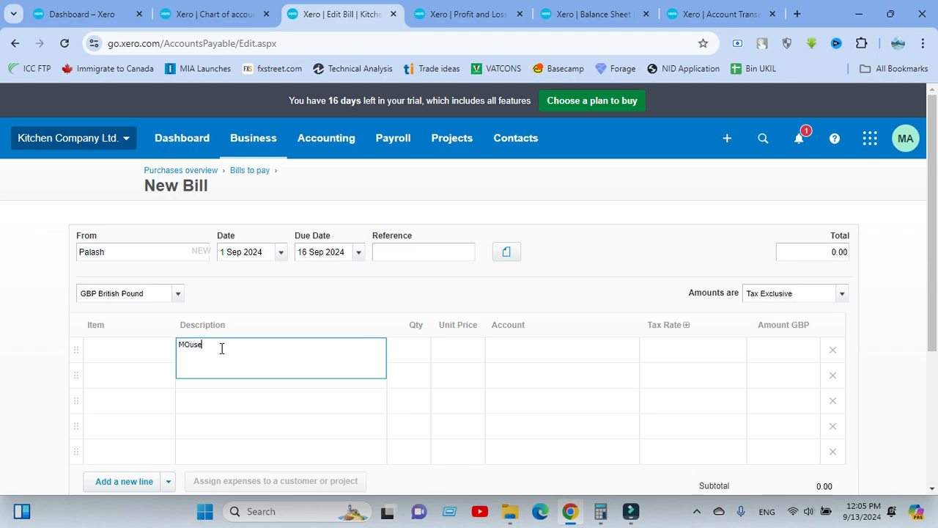
{"action": "left_click", "coordinate": [189, 342]}
{"action": "key", "text": "BackSpace"}
{"action": "type", "text": "o"}
{"action": "left_click", "coordinate": [244, 283]}
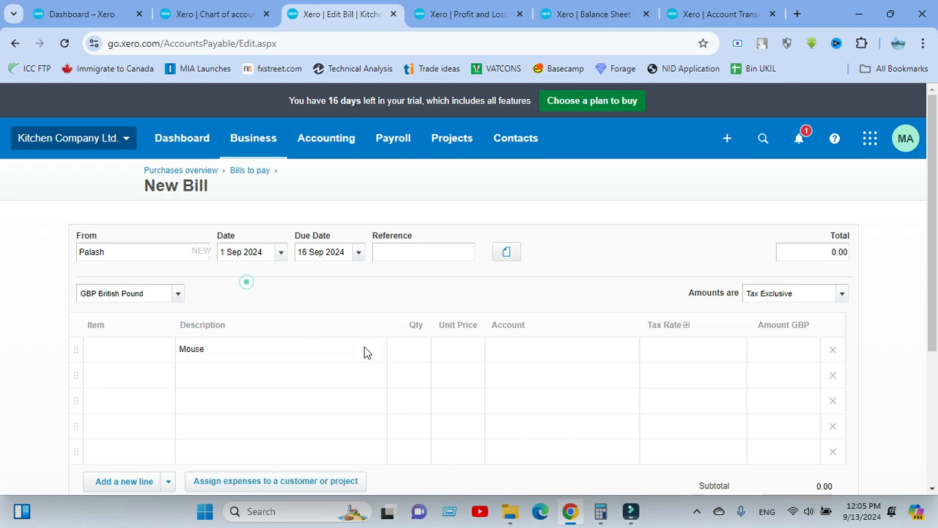
{"action": "left_click", "coordinate": [404, 349]}
{"action": "type", "text": "10"}
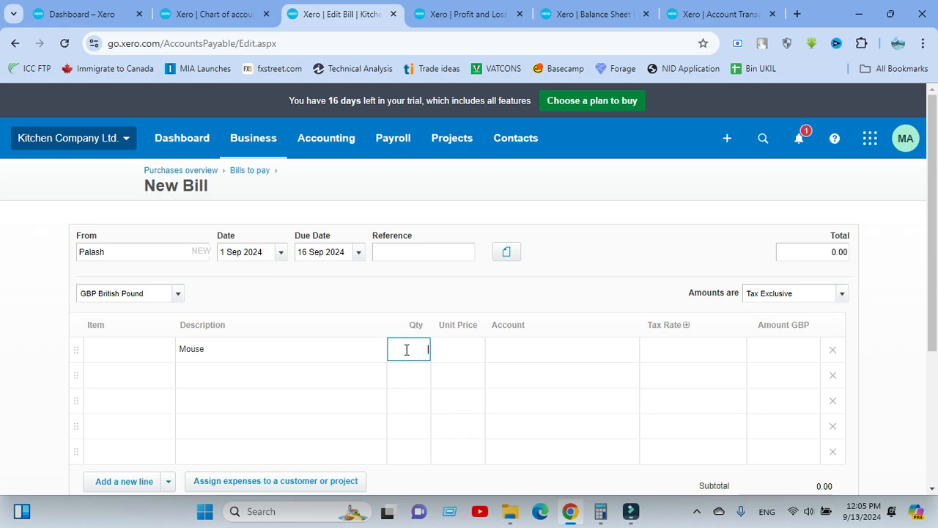
{"action": "left_click", "coordinate": [458, 349]}
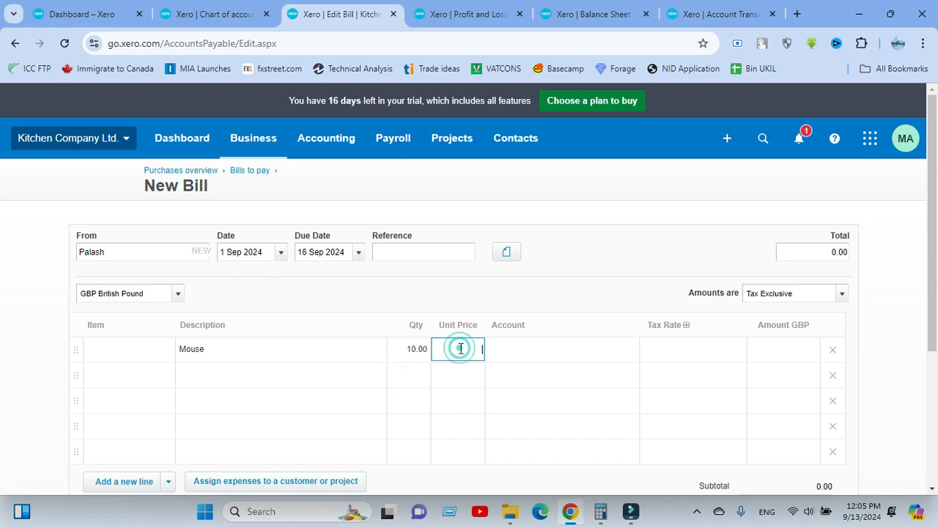
{"action": "type", "text": "300"}
{"action": "left_click", "coordinate": [425, 276]}
Code the Mouse line to account 453 - Computer Accessories
{"action": "scroll", "coordinate": [423, 277], "scroll_direction": "down", "scroll_amount": 2}
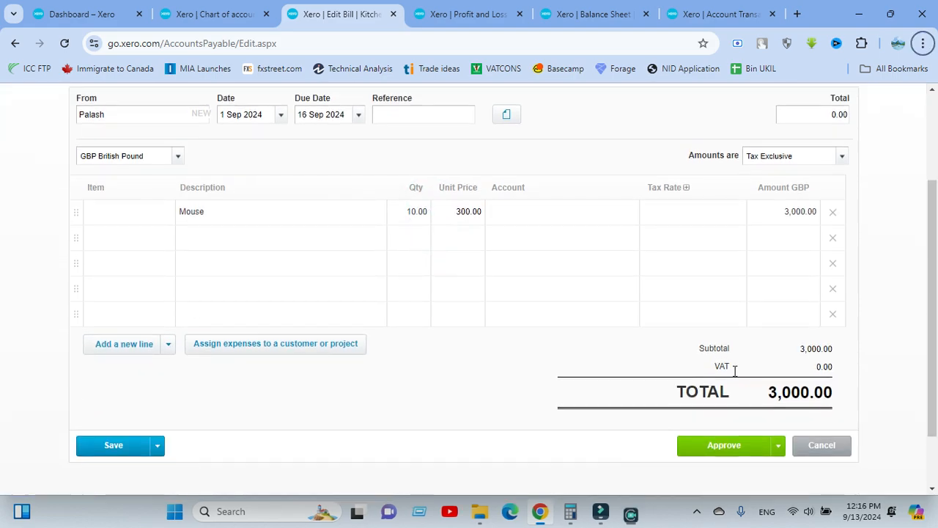
{"action": "left_click", "coordinate": [518, 210]}
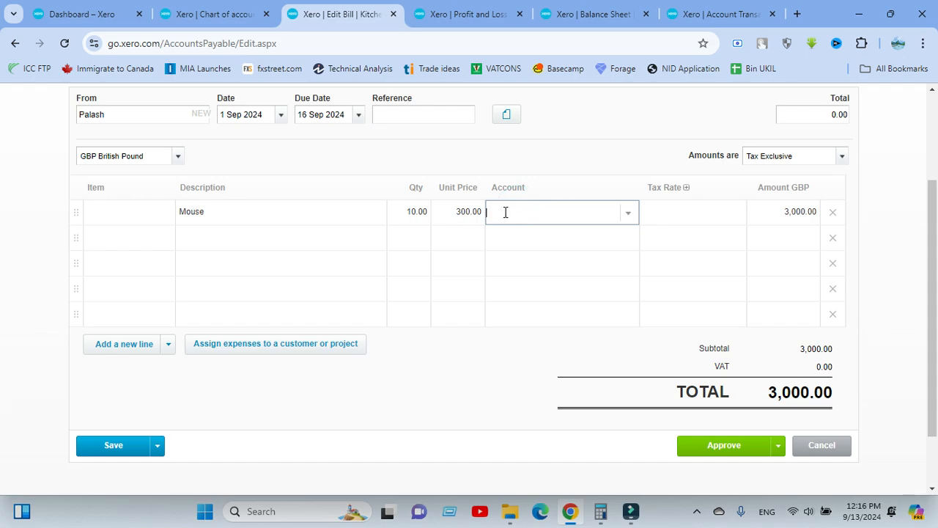
{"action": "left_click", "coordinate": [526, 212]}
{"action": "type", "text": "acces"}
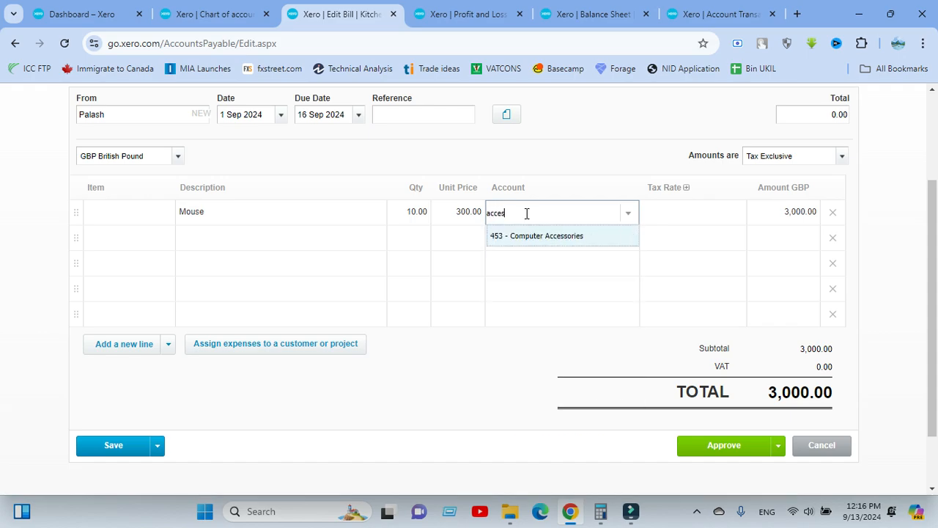
{"action": "left_click", "coordinate": [578, 236]}
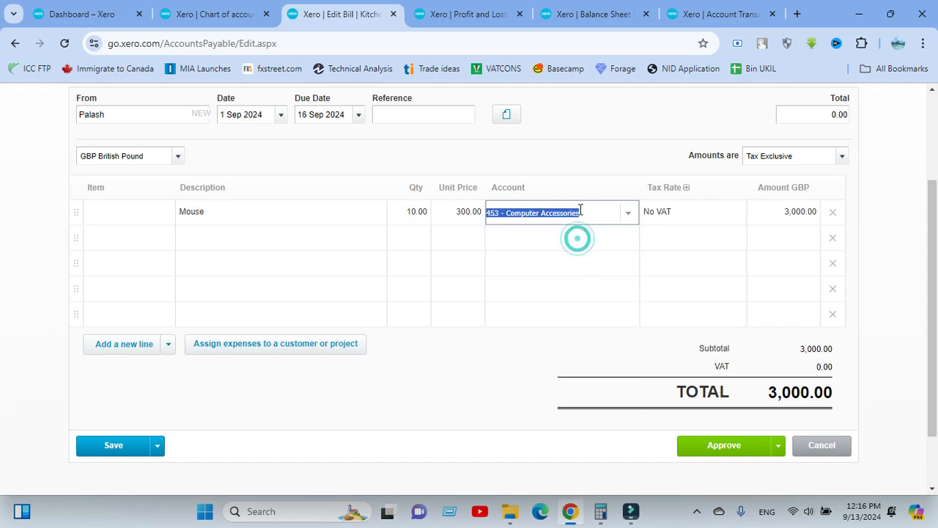
{"action": "left_click", "coordinate": [576, 149]}
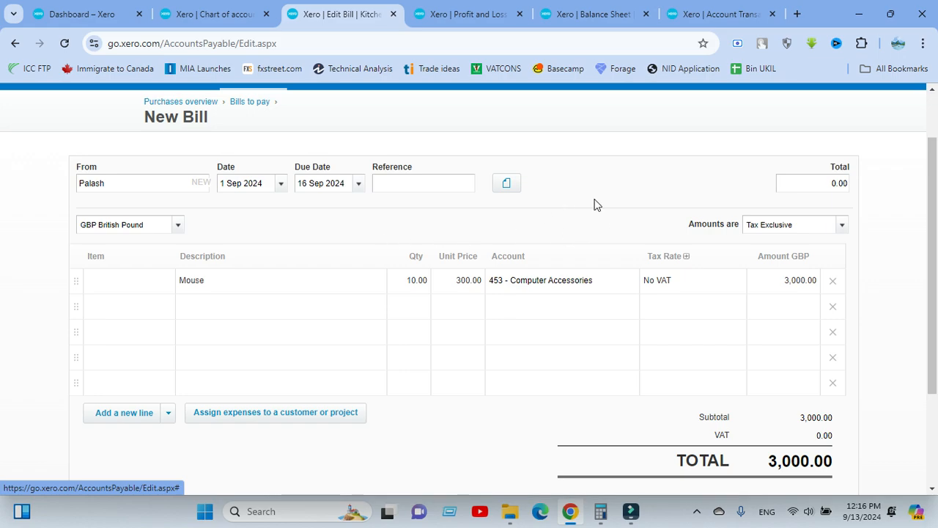
{"action": "scroll", "coordinate": [590, 205], "scroll_direction": "down", "scroll_amount": 1}
{"action": "scroll", "coordinate": [587, 195], "scroll_direction": "down", "scroll_amount": 1}
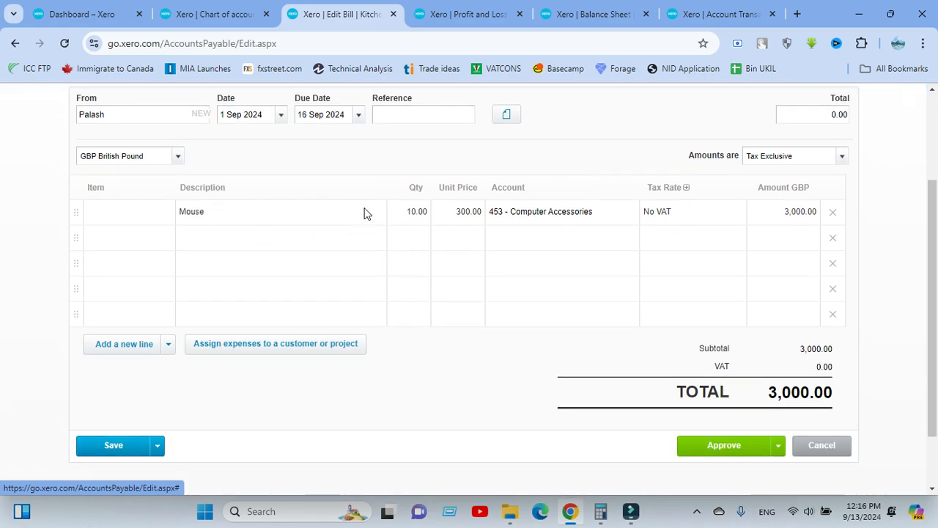
{"action": "scroll", "coordinate": [275, 199], "scroll_direction": "up", "scroll_amount": 1}
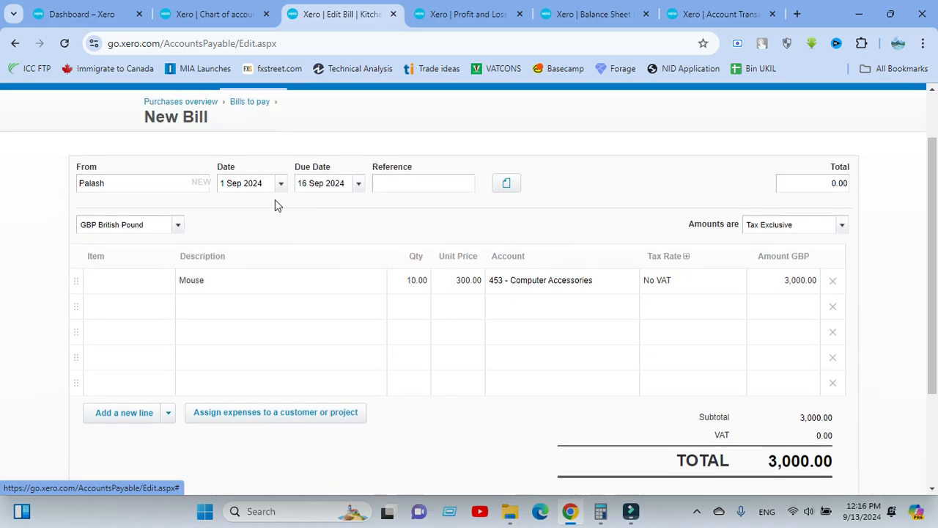
{"action": "left_click", "coordinate": [574, 189]}
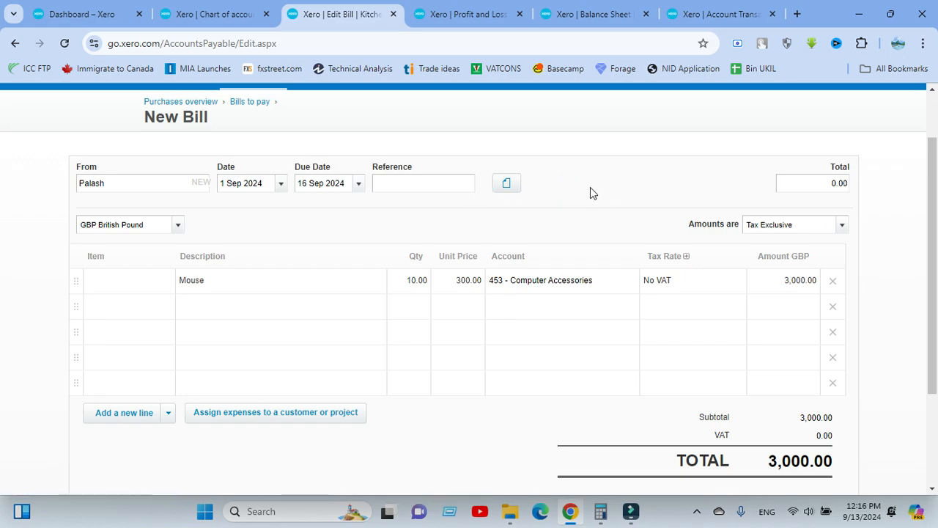
{"action": "left_click", "coordinate": [589, 187]}
{"action": "left_click", "coordinate": [600, 511]}
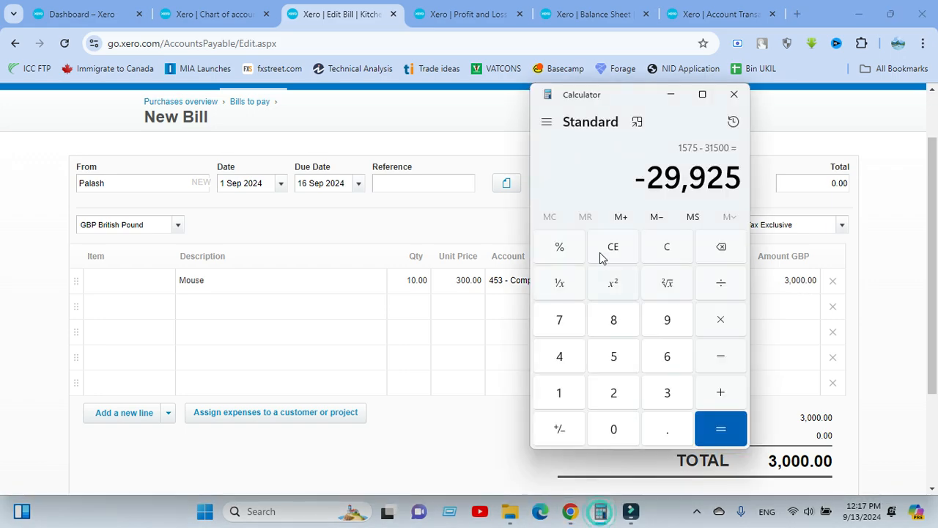
{"action": "left_click", "coordinate": [675, 248]}
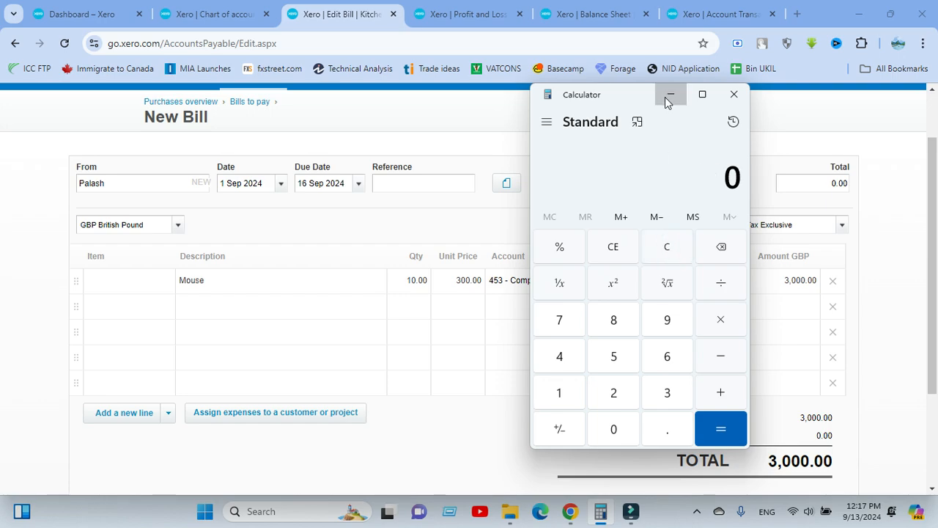
{"action": "left_click", "coordinate": [668, 94]}
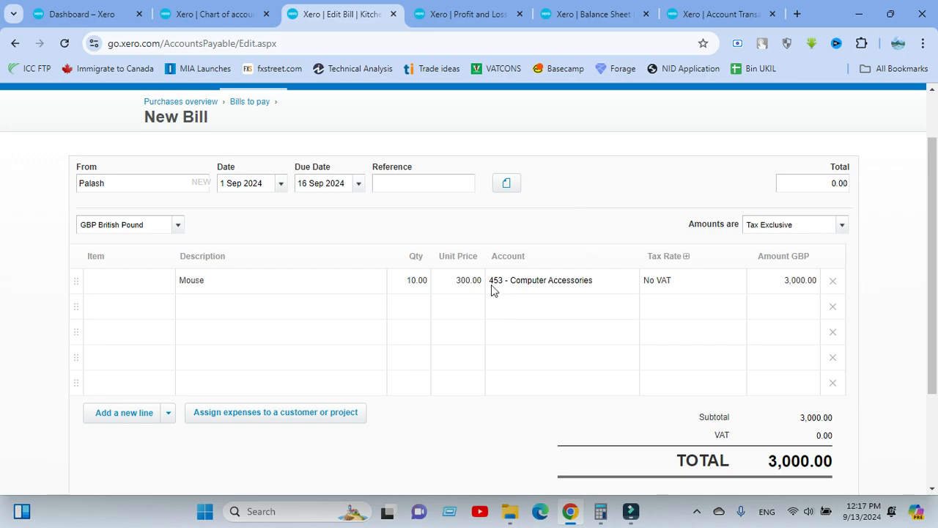
Change the Mouse line to quantity 1 at 3,450.00, so the bill totals 3,450.00
{"action": "left_click", "coordinate": [419, 280]}
{"action": "type", "text": "1"}
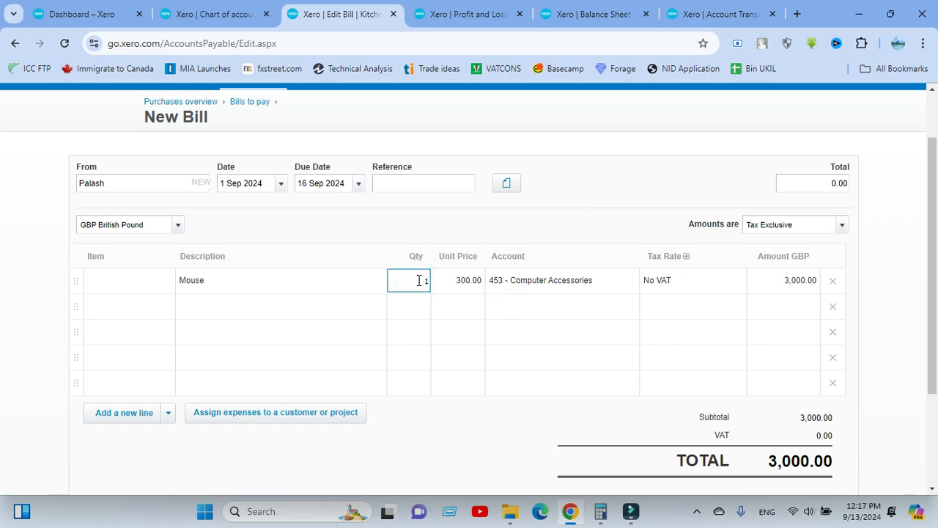
{"action": "left_click", "coordinate": [450, 233]}
{"action": "left_click", "coordinate": [459, 283]}
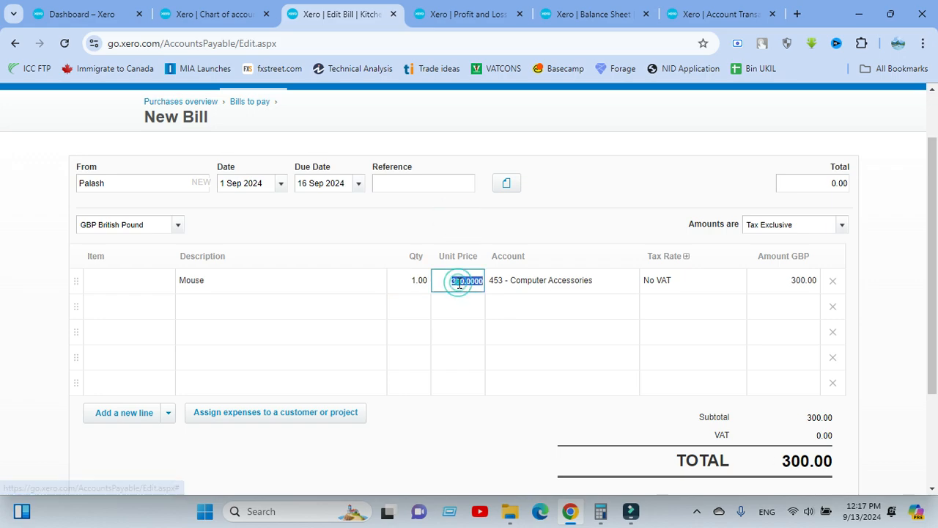
{"action": "type", "text": "3"}
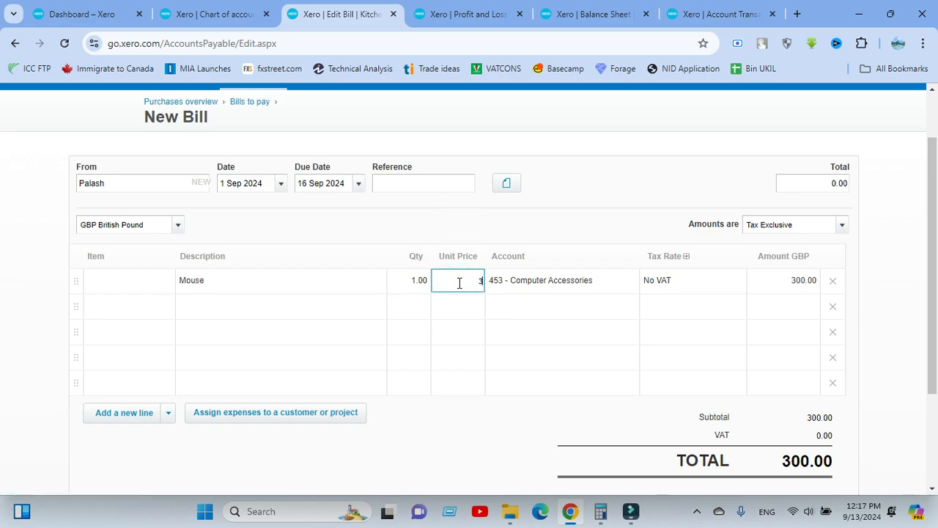
{"action": "type", "text": ",450"}
{"action": "left_click", "coordinate": [559, 220]}
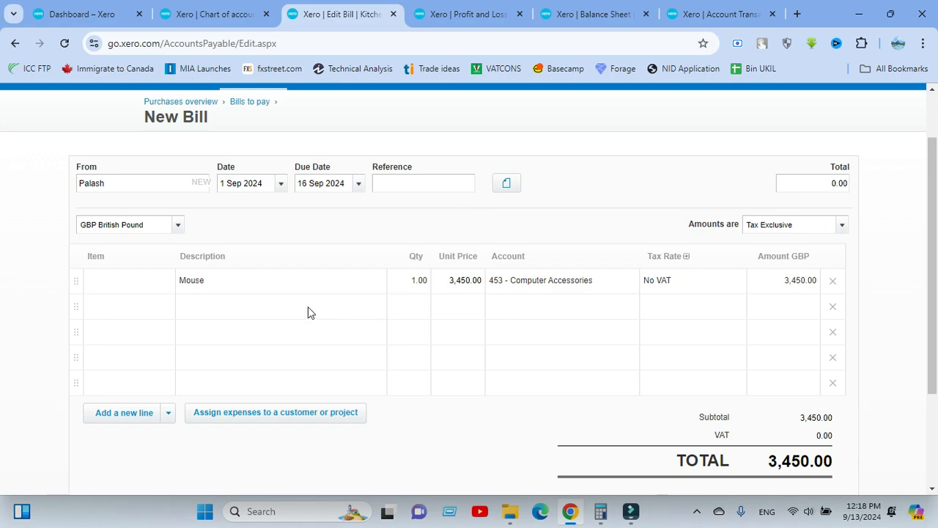
Add a second line described 'VDS 15%' with quantity 1
{"action": "left_click", "coordinate": [230, 307]}
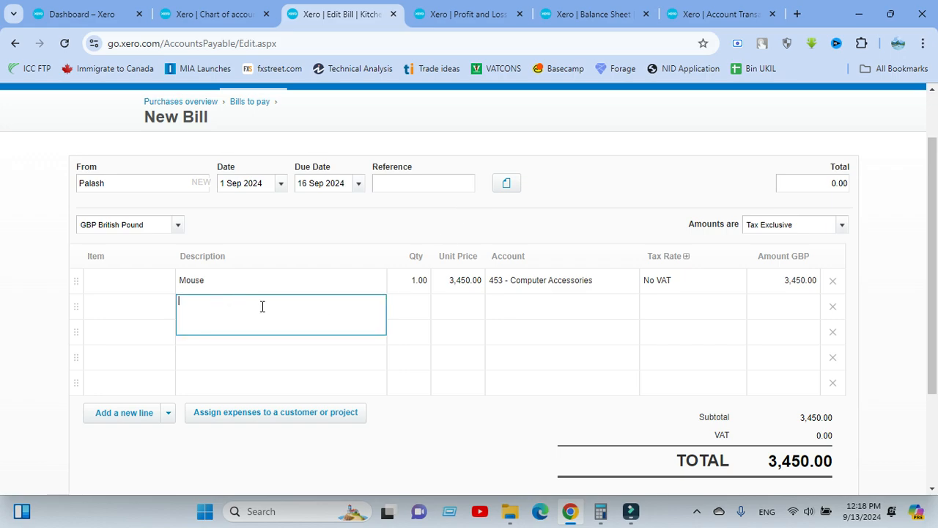
{"action": "type", "text": "VDS 15%"}
{"action": "left_click", "coordinate": [605, 179]}
{"action": "left_click", "coordinate": [415, 307]}
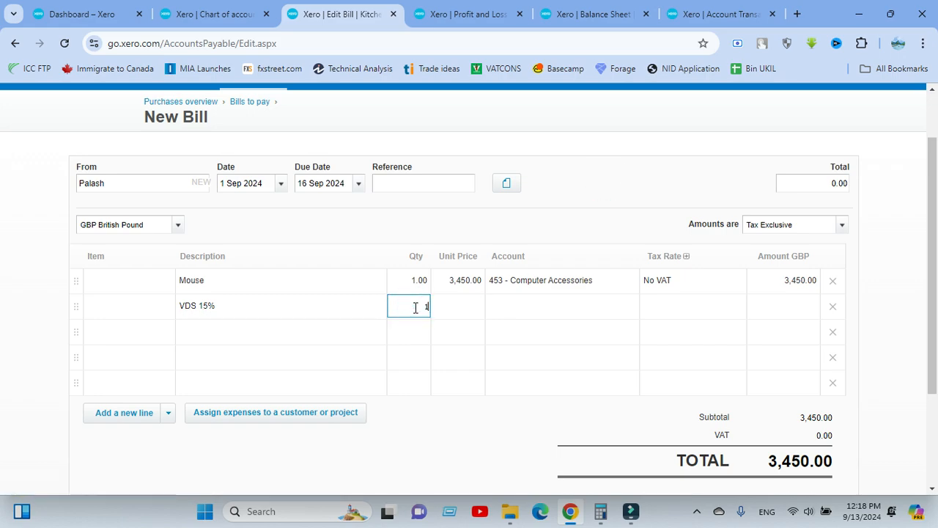
{"action": "left_click", "coordinate": [555, 192]}
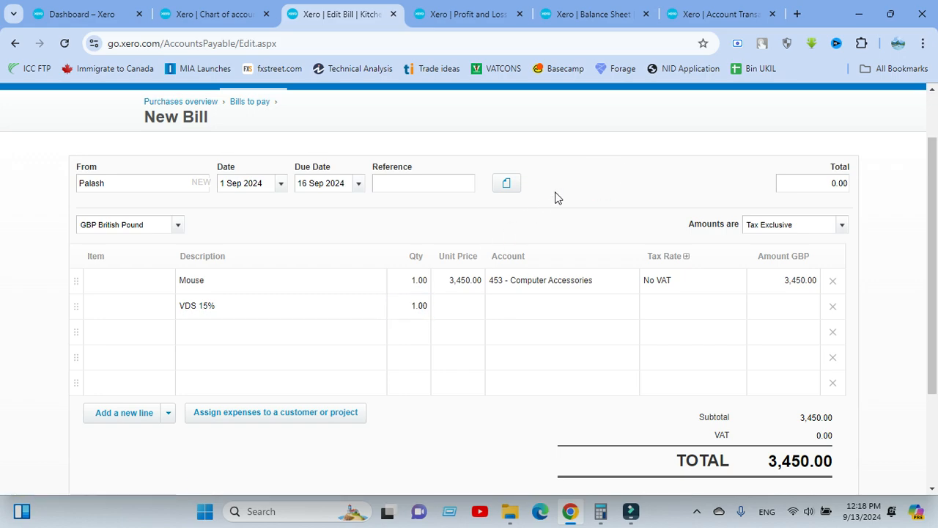
Price the VDS 15% line at 450.00 and code it to 820 - VAT
{"action": "left_click", "coordinate": [463, 305]}
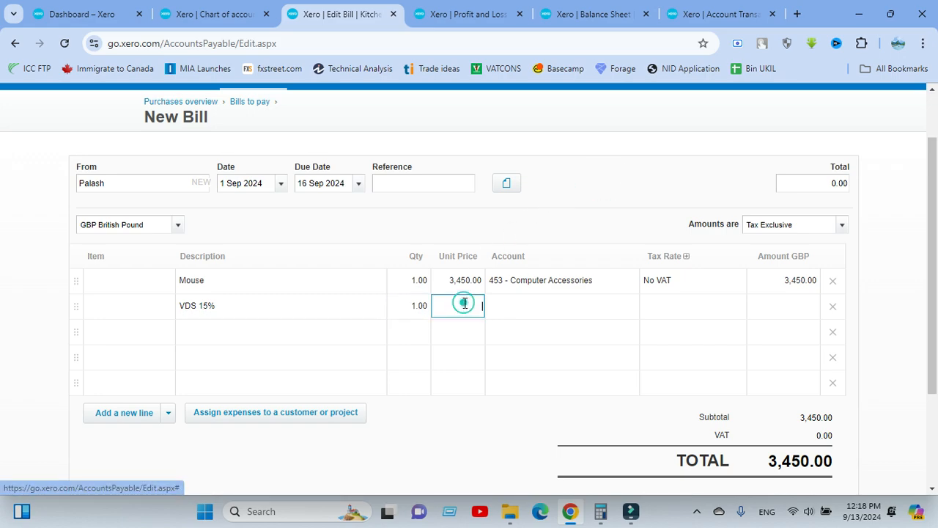
{"action": "type", "text": "450"}
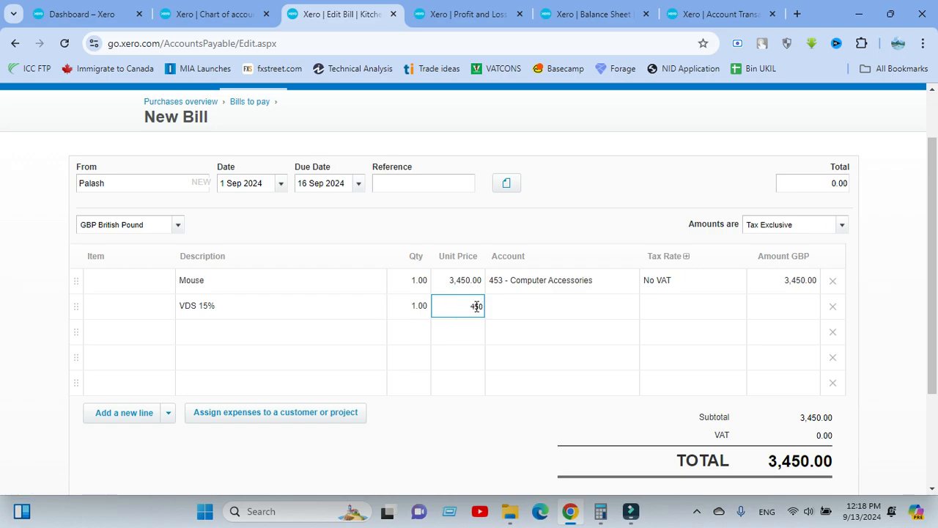
{"action": "left_click", "coordinate": [523, 306]}
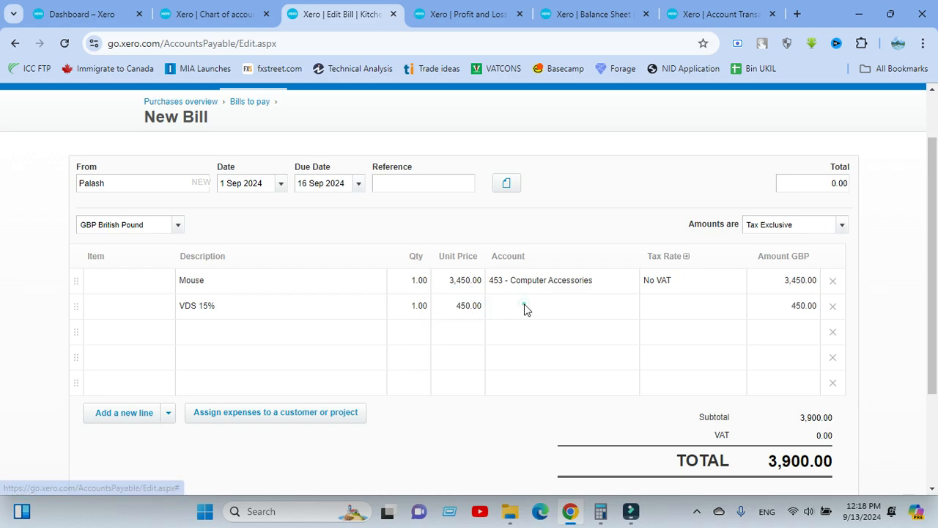
{"action": "type", "text": "v"}
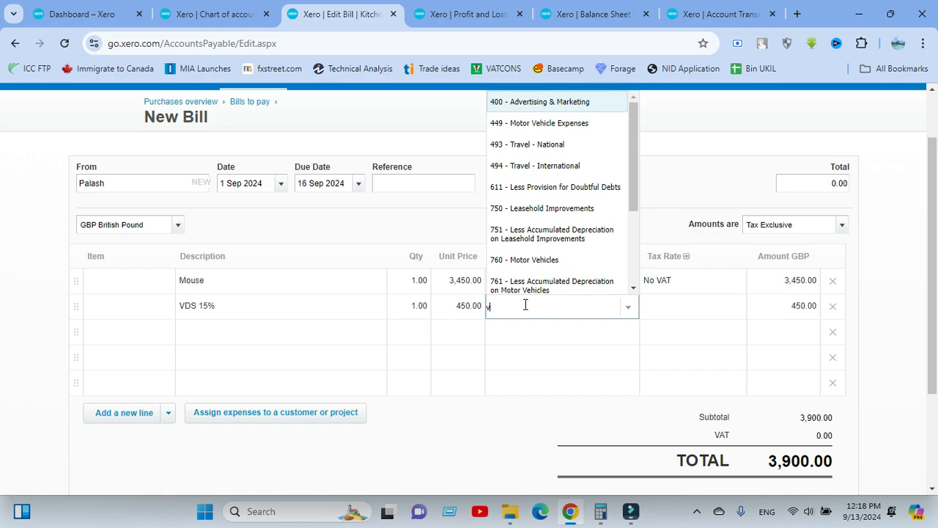
{"action": "type", "text": "a"}
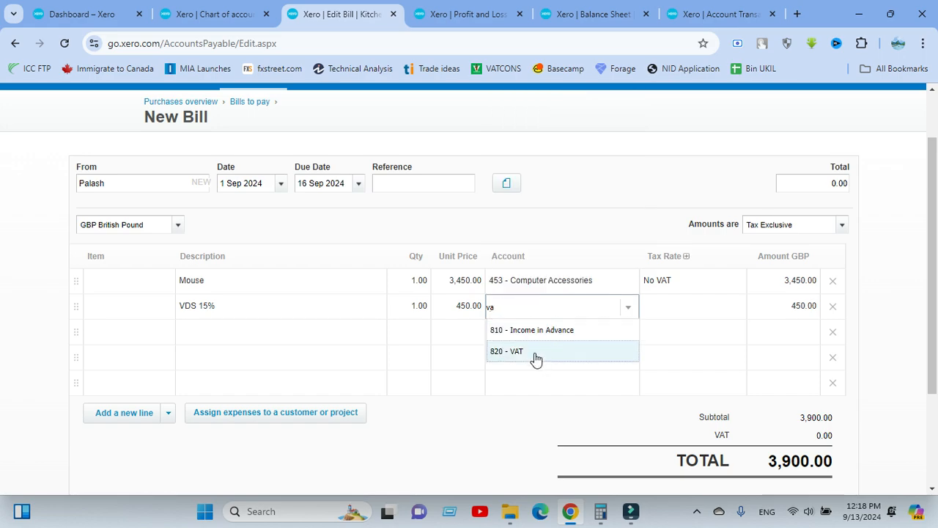
{"action": "left_click", "coordinate": [534, 352]}
{"action": "left_click", "coordinate": [560, 203]}
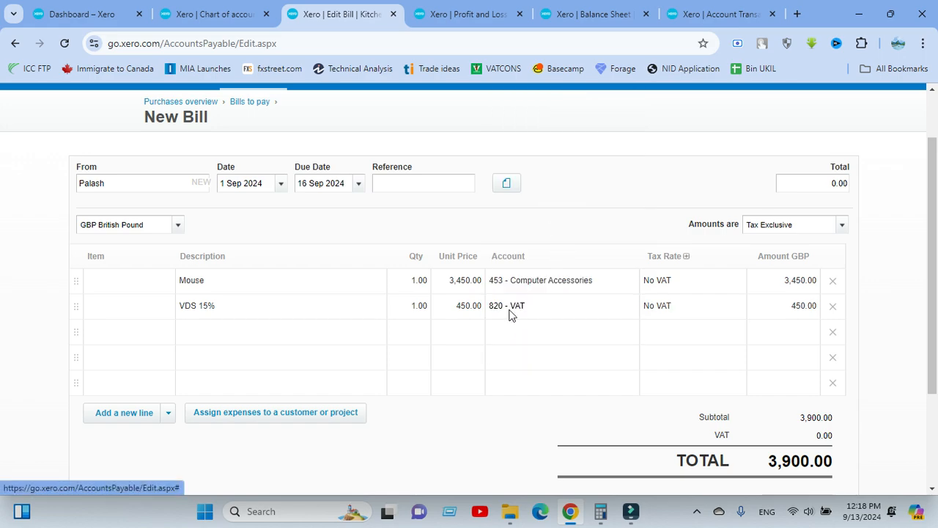
{"action": "left_click", "coordinate": [549, 209]}
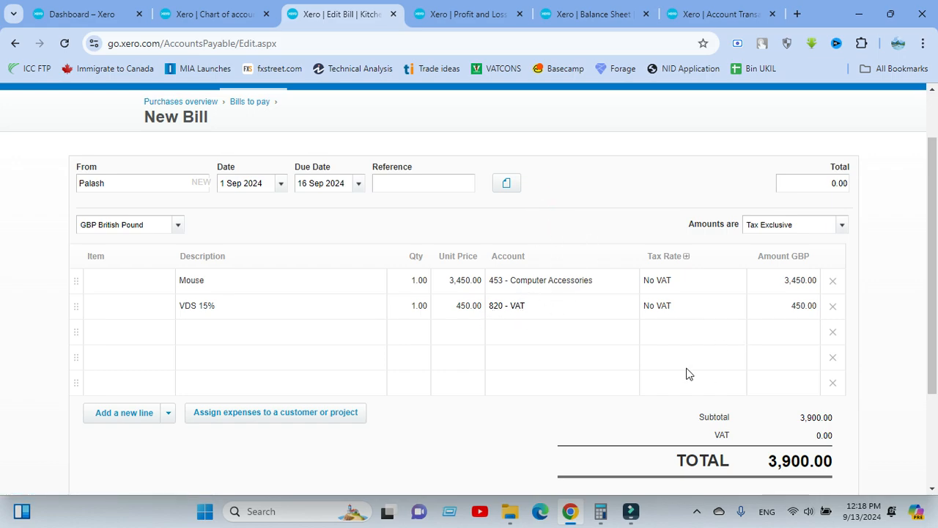
{"action": "scroll", "coordinate": [691, 373], "scroll_direction": "down", "scroll_amount": 1}
Make the VDS 15% unit price -450.00, reducing the bill total to 3,000.00
{"action": "left_click", "coordinate": [455, 240]}
{"action": "left_click", "coordinate": [453, 241]}
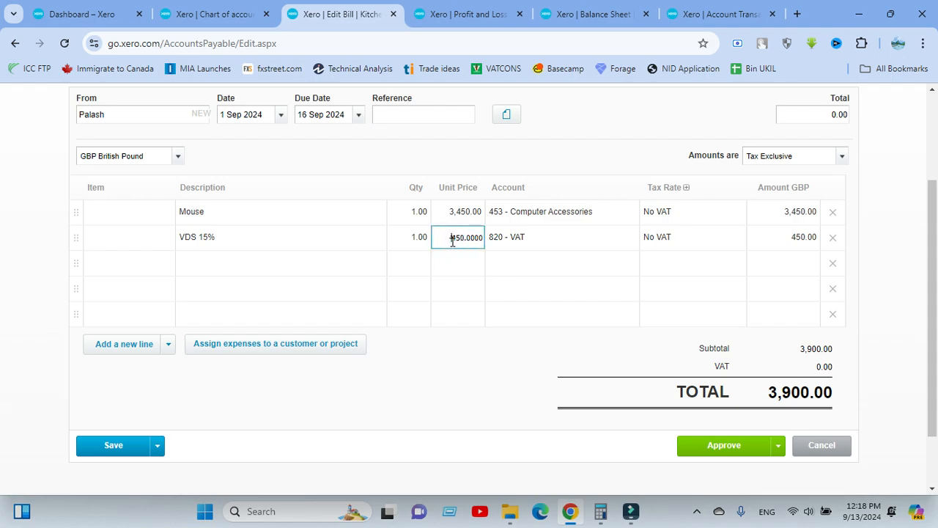
{"action": "type", "text": "-"}
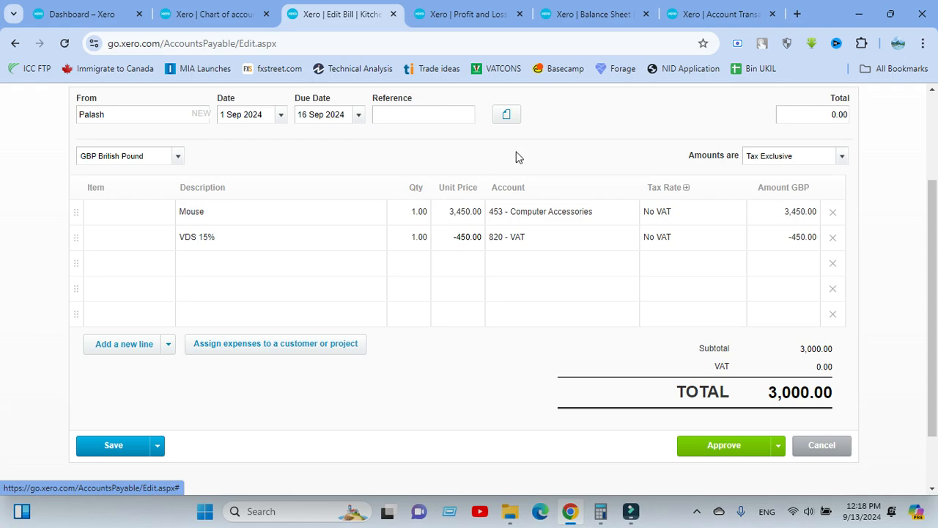
{"action": "scroll", "coordinate": [520, 173], "scroll_direction": "up", "scroll_amount": 2}
{"action": "scroll", "coordinate": [554, 222], "scroll_direction": "down", "scroll_amount": 1}
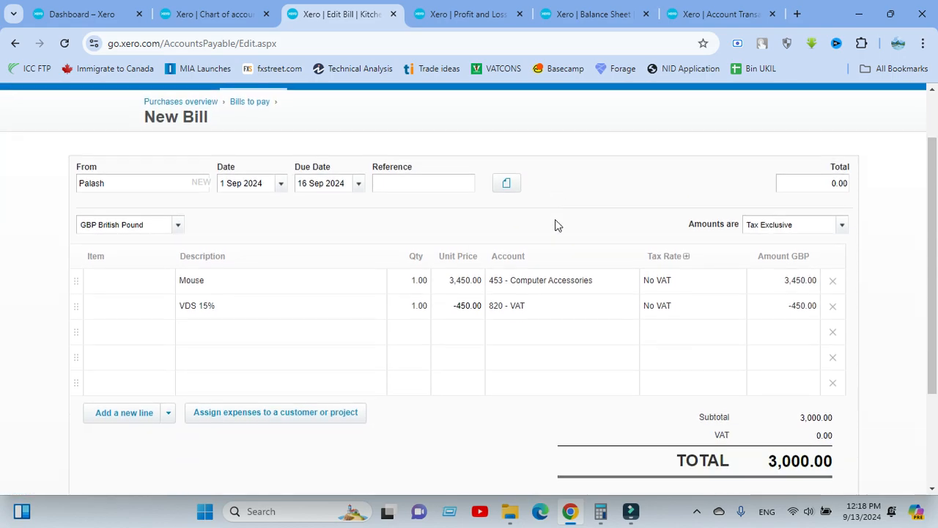
{"action": "left_click", "coordinate": [484, 422]}
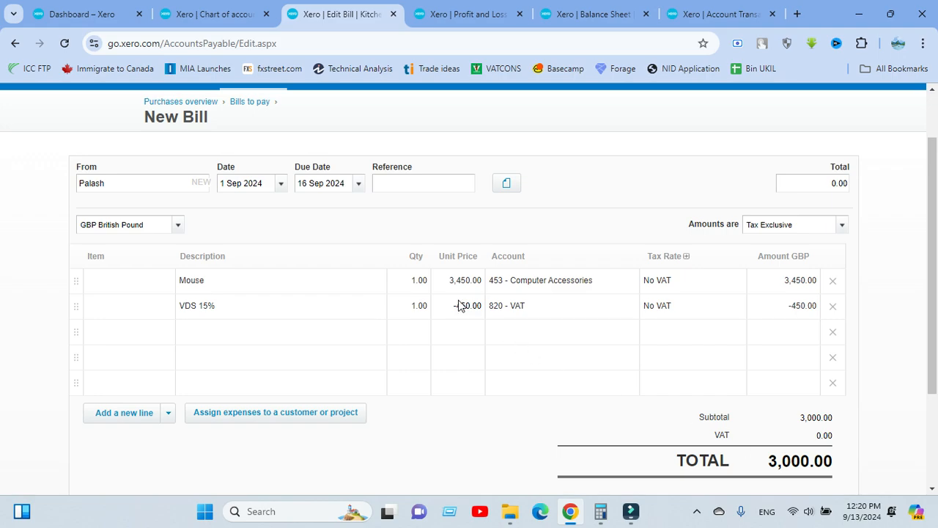
Add a third bill line described 'TDS 5%' with quantity 1
{"action": "scroll", "coordinate": [586, 410], "scroll_direction": "down", "scroll_amount": 2}
{"action": "scroll", "coordinate": [544, 391], "scroll_direction": "up", "scroll_amount": 2}
{"action": "left_click", "coordinate": [351, 218]}
{"action": "left_click", "coordinate": [220, 323]}
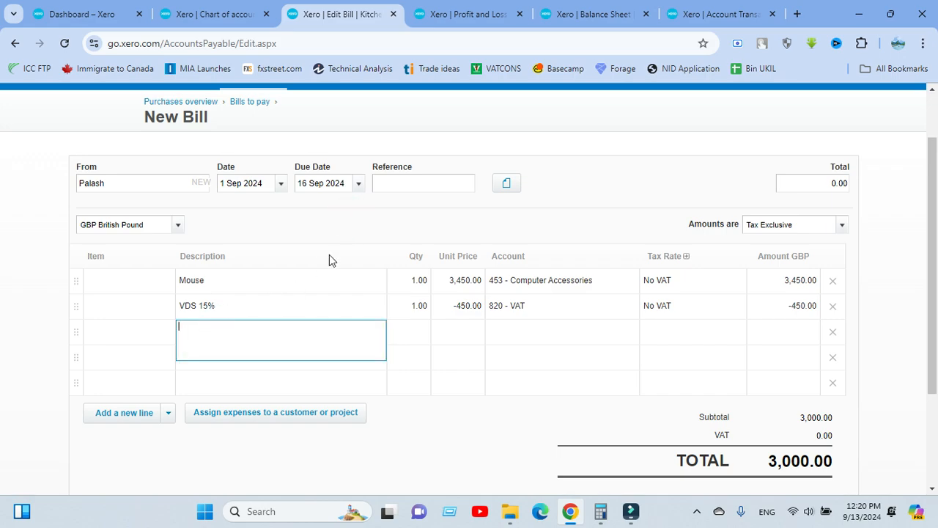
{"action": "left_click", "coordinate": [337, 234]}
{"action": "scroll", "coordinate": [473, 410], "scroll_direction": "down", "scroll_amount": 1}
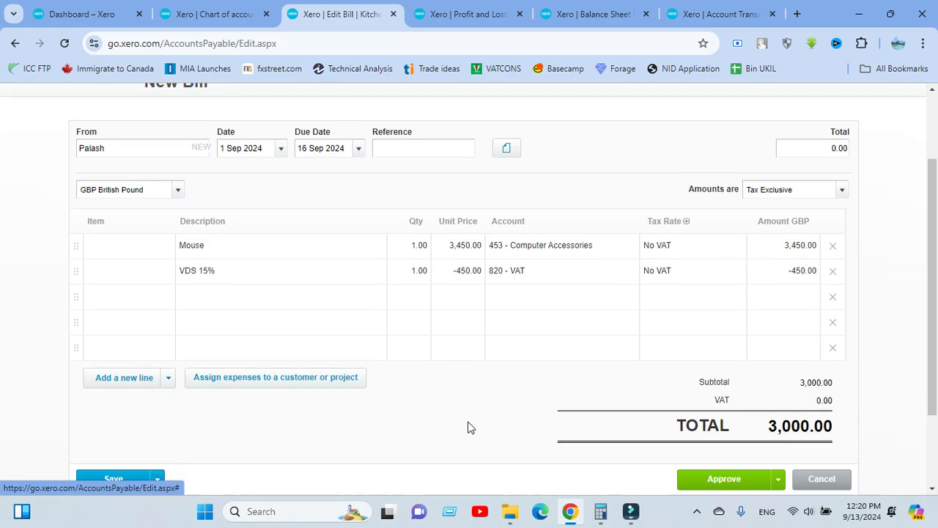
{"action": "left_click", "coordinate": [522, 366]}
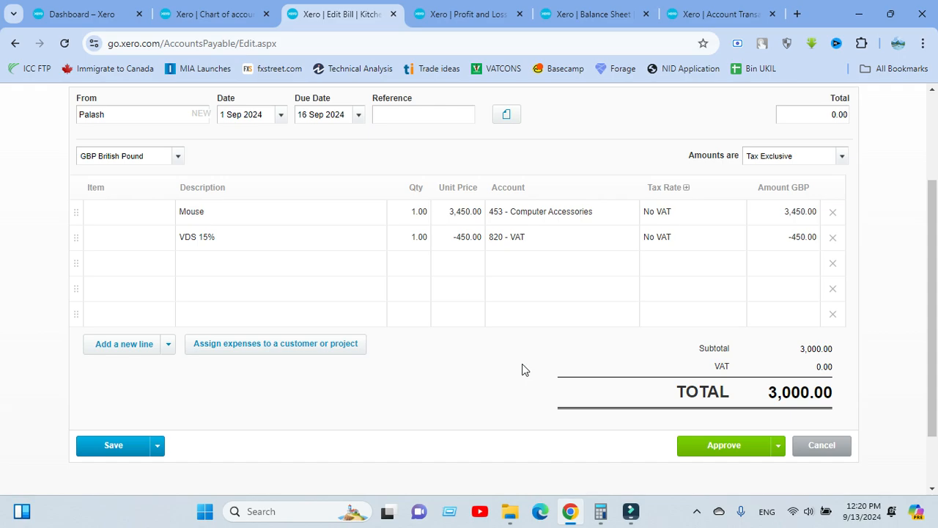
{"action": "left_click", "coordinate": [236, 264]}
{"action": "type", "text": "TDS"}
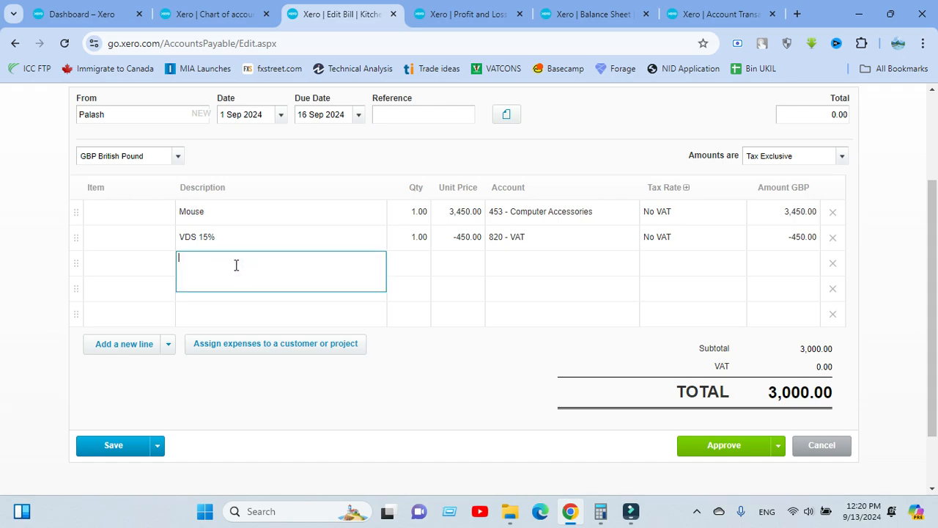
{"action": "type", "text": " 5%"}
{"action": "left_click", "coordinate": [408, 267]}
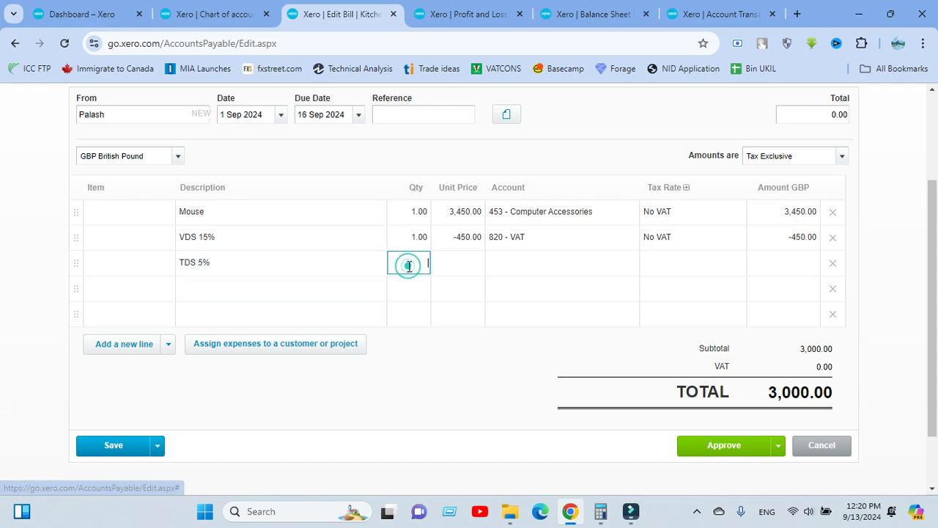
{"action": "left_click", "coordinate": [443, 338]}
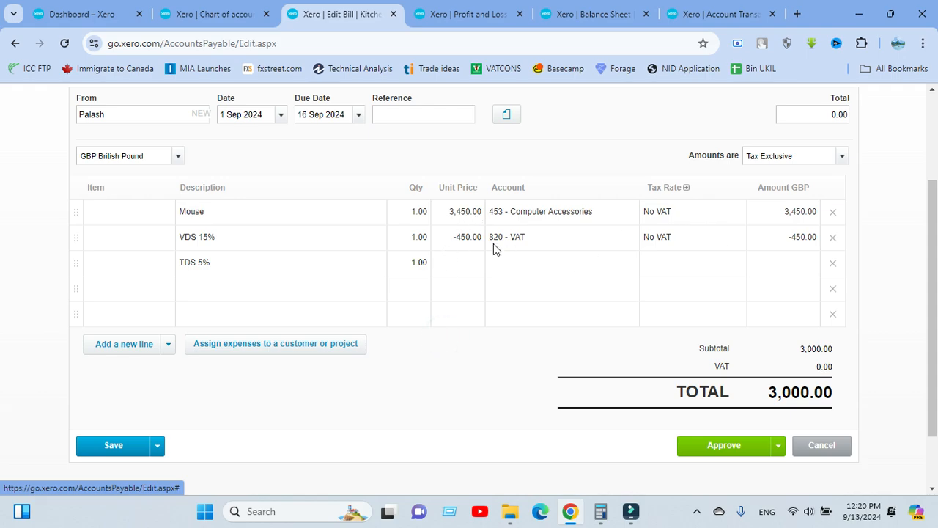
{"action": "scroll", "coordinate": [458, 218], "scroll_direction": "up", "scroll_amount": 1}
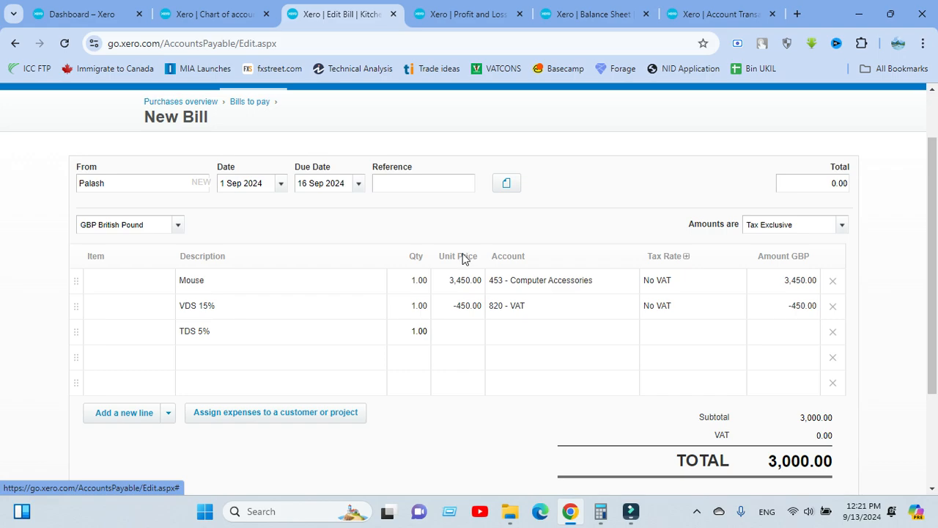
Price the TDS 5% line at -150.00 and code it to 500 - Corporation Tax
{"action": "left_click", "coordinate": [460, 332]}
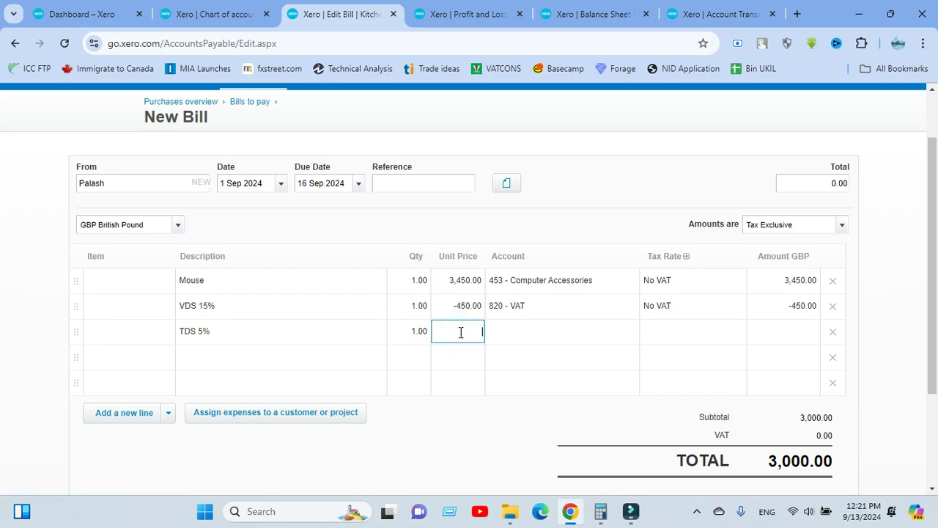
{"action": "type", "text": "-150"}
{"action": "left_click", "coordinate": [460, 331]}
{"action": "left_click", "coordinate": [509, 327]}
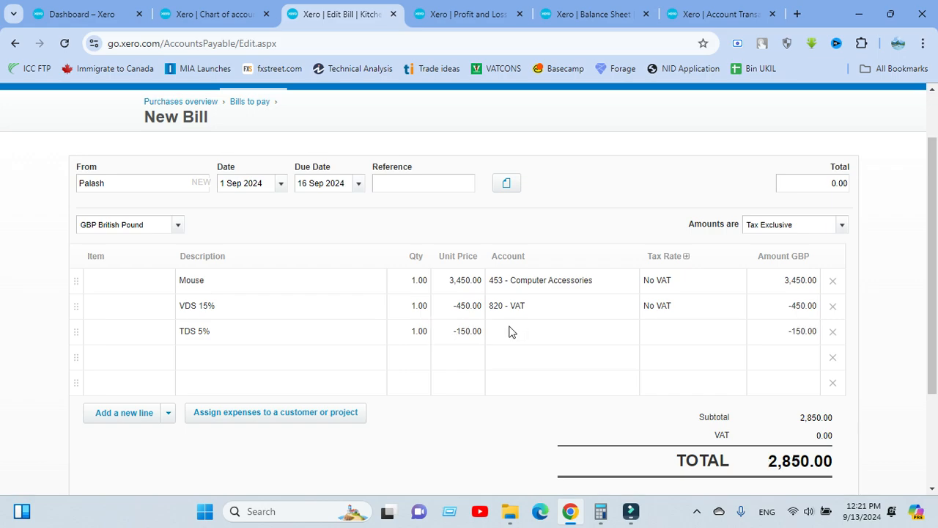
{"action": "left_click", "coordinate": [510, 326]}
{"action": "type", "text": "tax"}
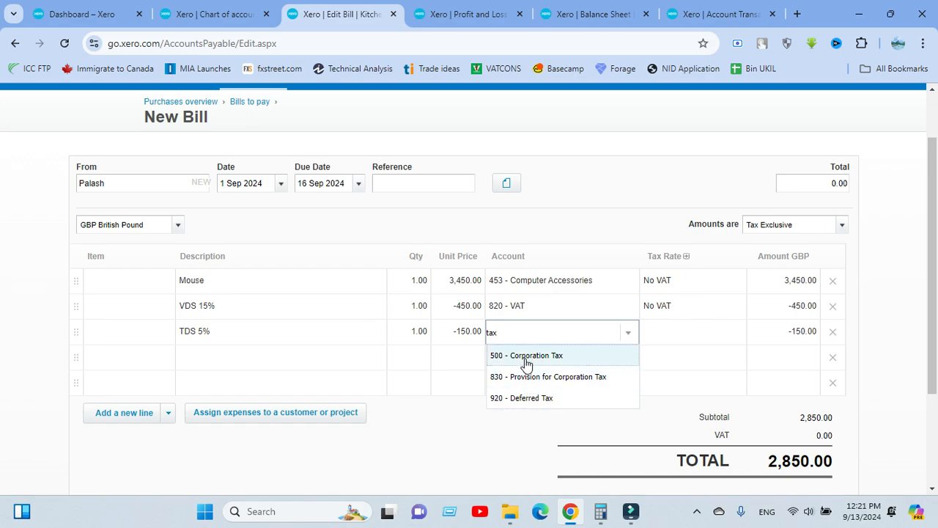
{"action": "key", "text": "BackSpace"}
{"action": "key", "text": "BackSpace"}
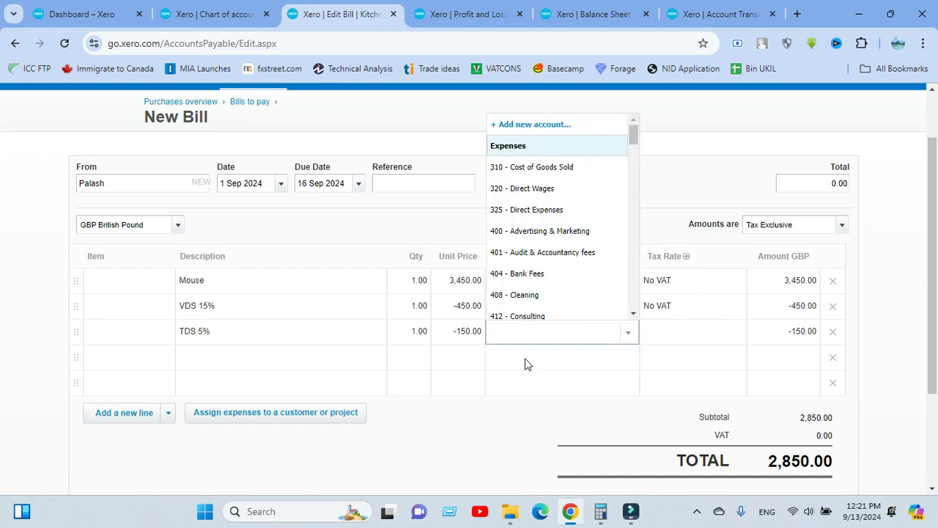
{"action": "type", "text": "inc"}
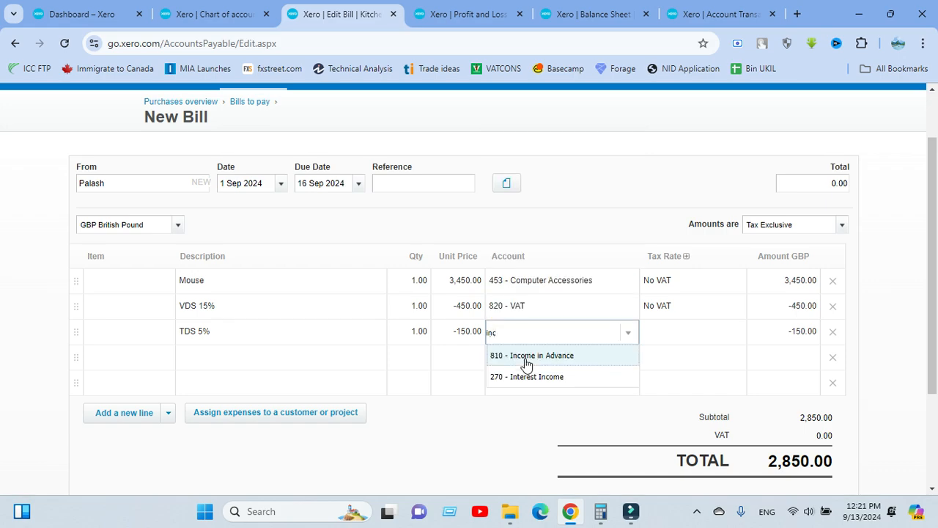
{"action": "key", "text": "BackSpace"}
{"action": "key", "text": "BackSpace"}
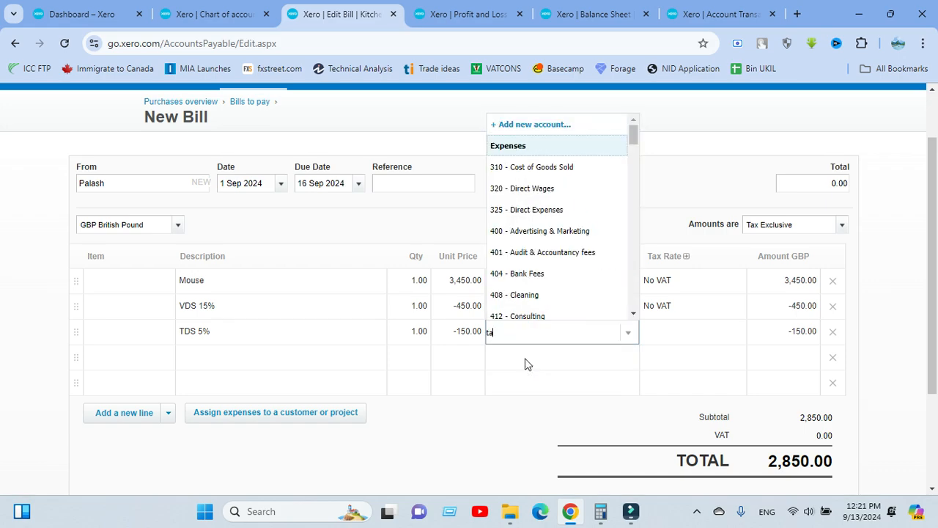
{"action": "type", "text": "tax"}
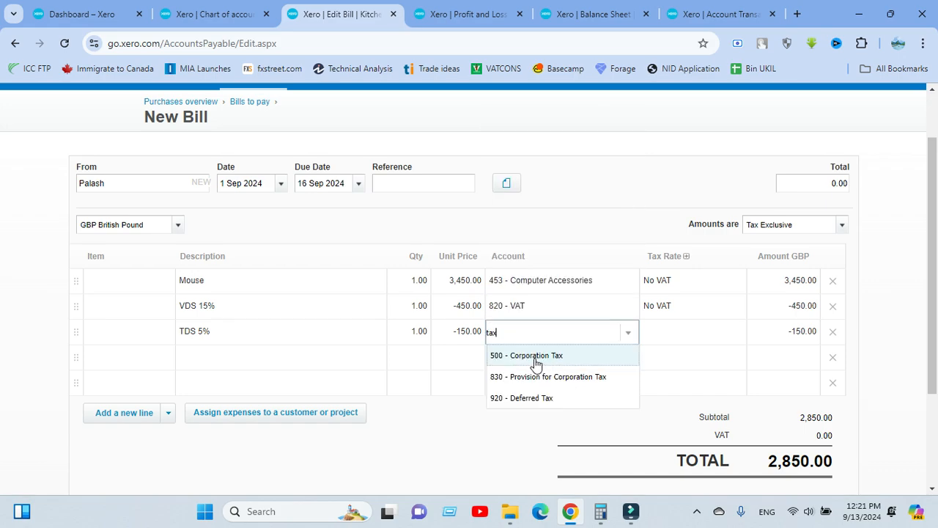
{"action": "left_click", "coordinate": [535, 358]}
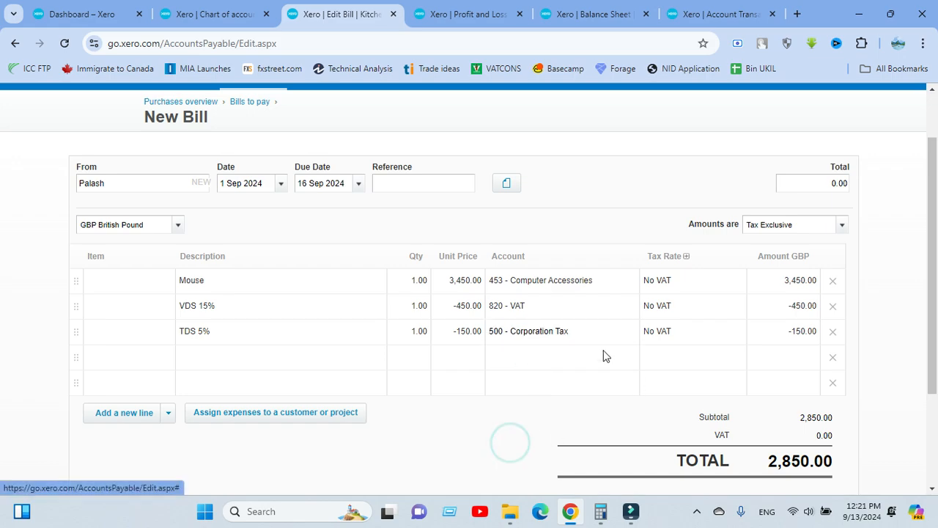
{"action": "scroll", "coordinate": [571, 365], "scroll_direction": "down", "scroll_amount": 1}
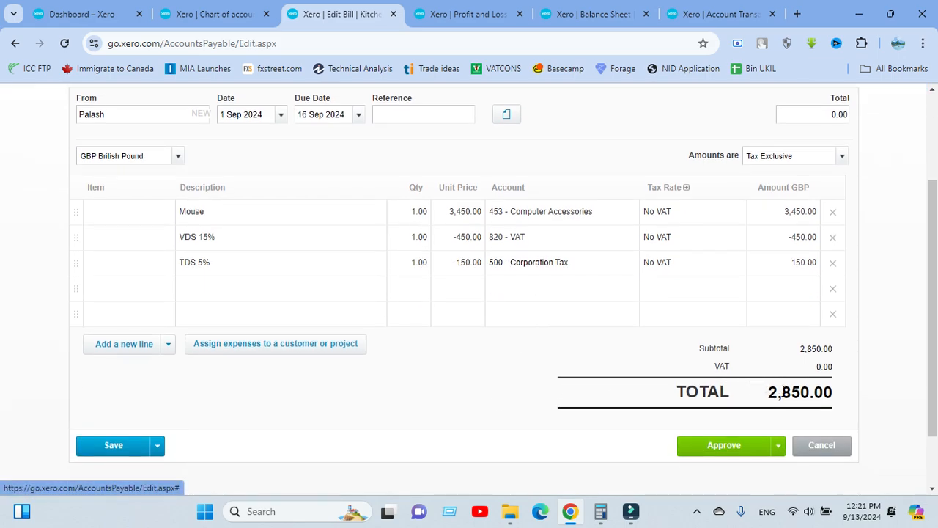
{"action": "double_click", "coordinate": [773, 392]}
{"action": "left_click", "coordinate": [449, 360]}
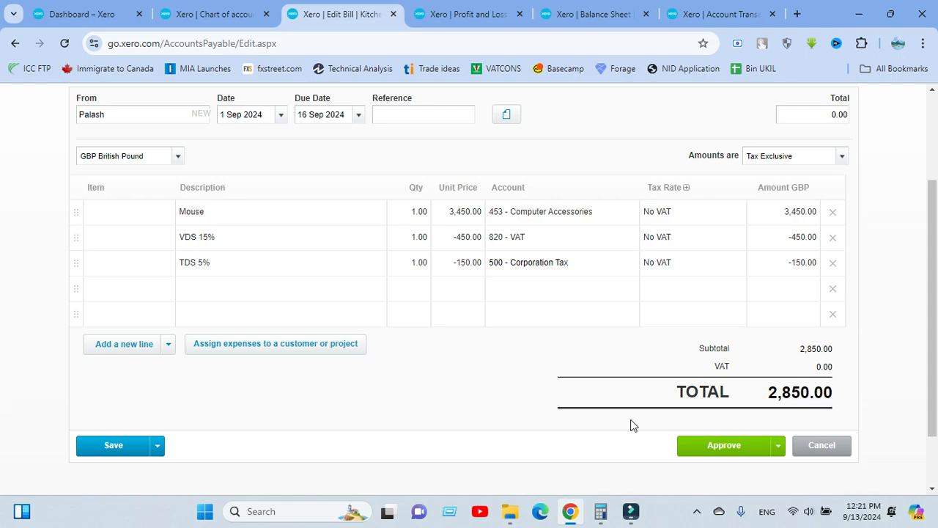
{"action": "left_click", "coordinate": [708, 453]}
{"action": "left_click", "coordinate": [708, 452]}
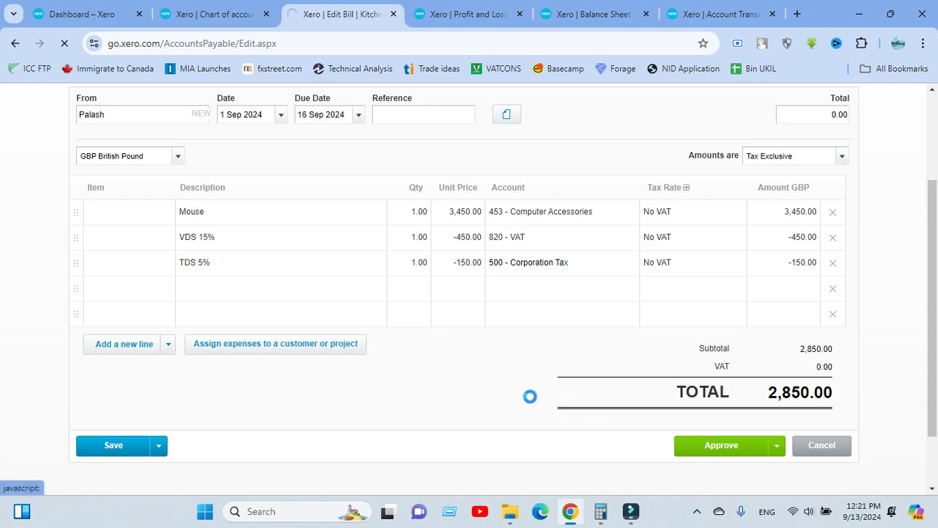
{"action": "scroll", "coordinate": [226, 231], "scroll_direction": "up", "scroll_amount": 1}
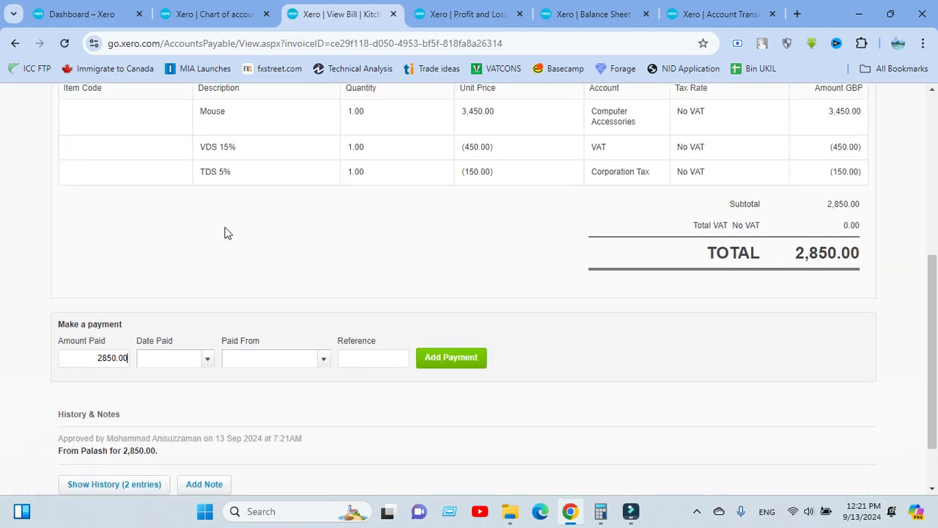
{"action": "scroll", "coordinate": [278, 263], "scroll_direction": "up", "scroll_amount": 4}
{"action": "scroll", "coordinate": [137, 403], "scroll_direction": "down", "scroll_amount": 4}
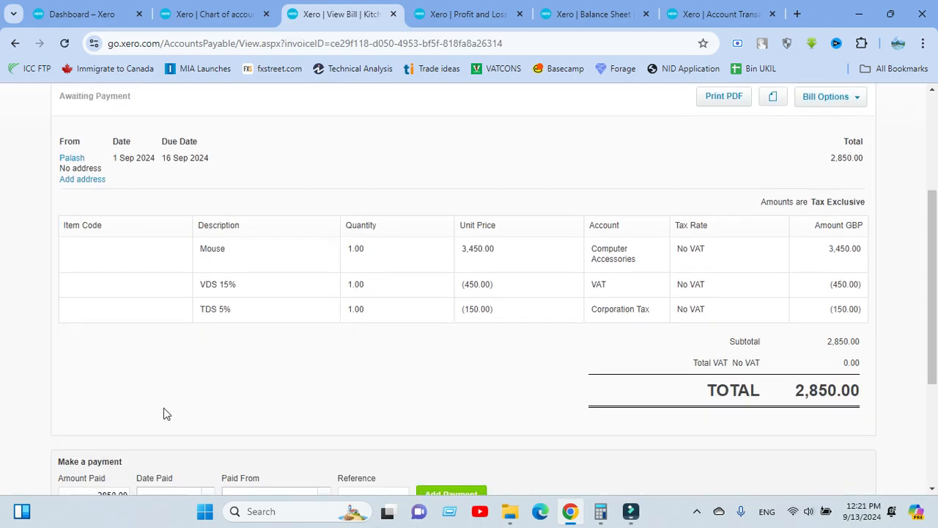
{"action": "scroll", "coordinate": [330, 271], "scroll_direction": "up", "scroll_amount": 4}
{"action": "scroll", "coordinate": [375, 262], "scroll_direction": "down", "scroll_amount": 3}
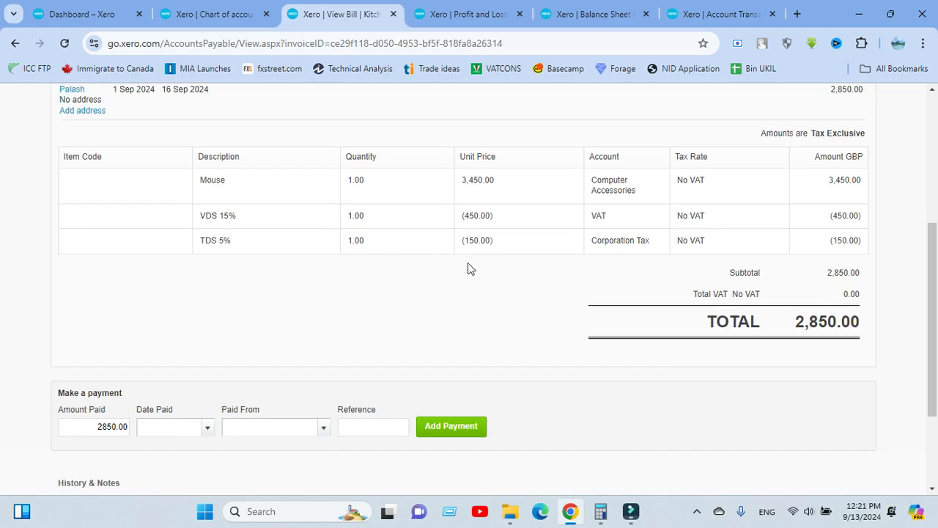
{"action": "scroll", "coordinate": [467, 285], "scroll_direction": "up", "scroll_amount": 3}
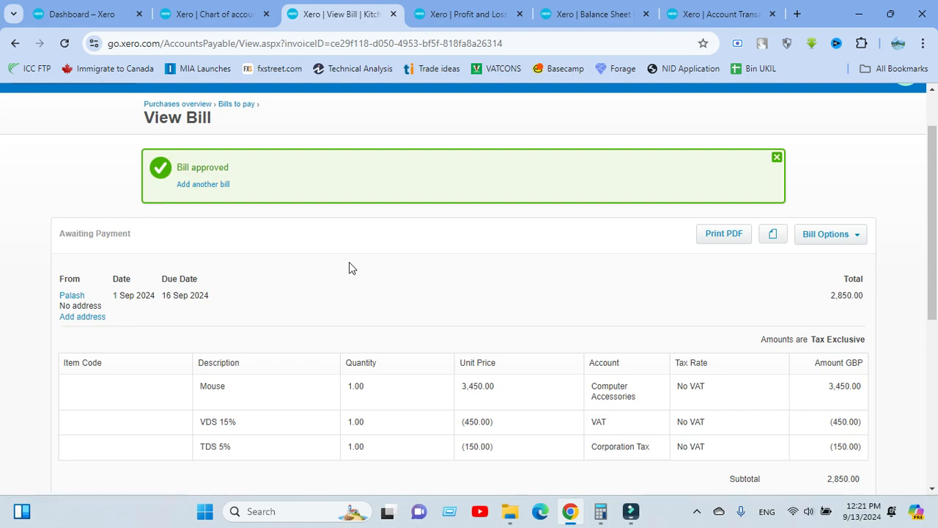
{"action": "scroll", "coordinate": [288, 163], "scroll_direction": "up", "scroll_amount": 2}
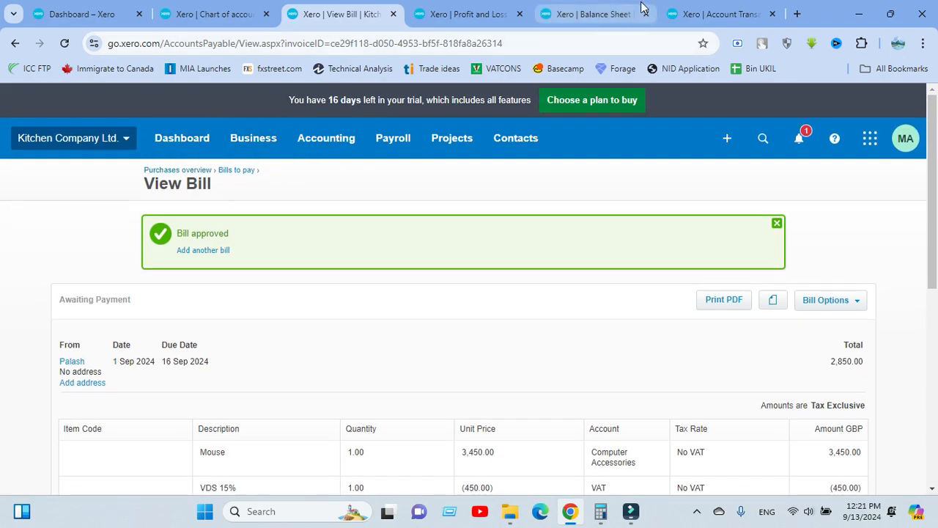
Refresh the Profit and Loss and Balance Sheet reports
{"action": "left_click", "coordinate": [483, 18]}
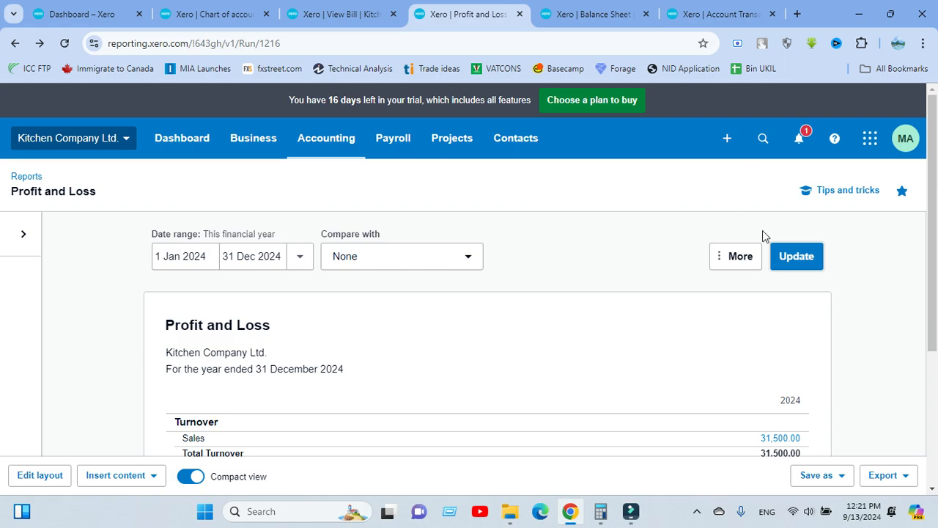
{"action": "left_click", "coordinate": [796, 256]}
{"action": "left_click", "coordinate": [608, 16]}
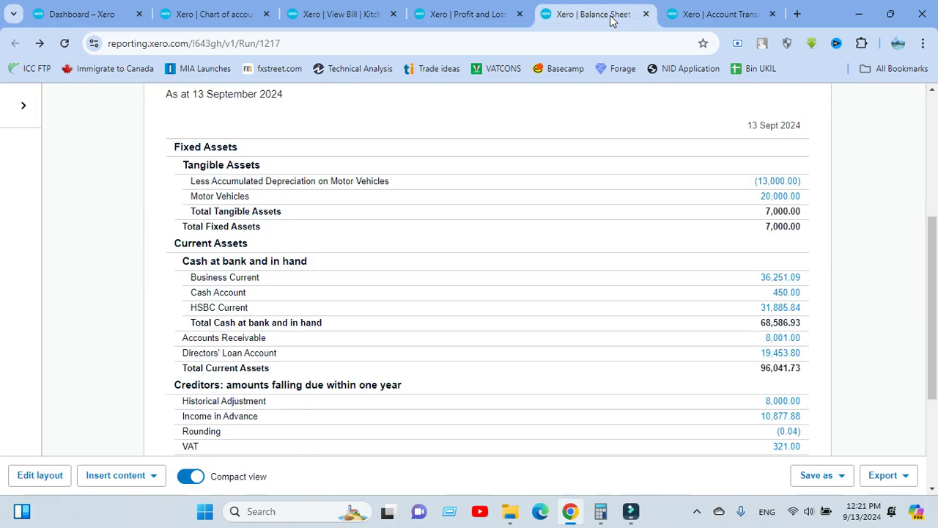
{"action": "scroll", "coordinate": [762, 185], "scroll_direction": "up", "scroll_amount": 4}
{"action": "left_click", "coordinate": [796, 256]}
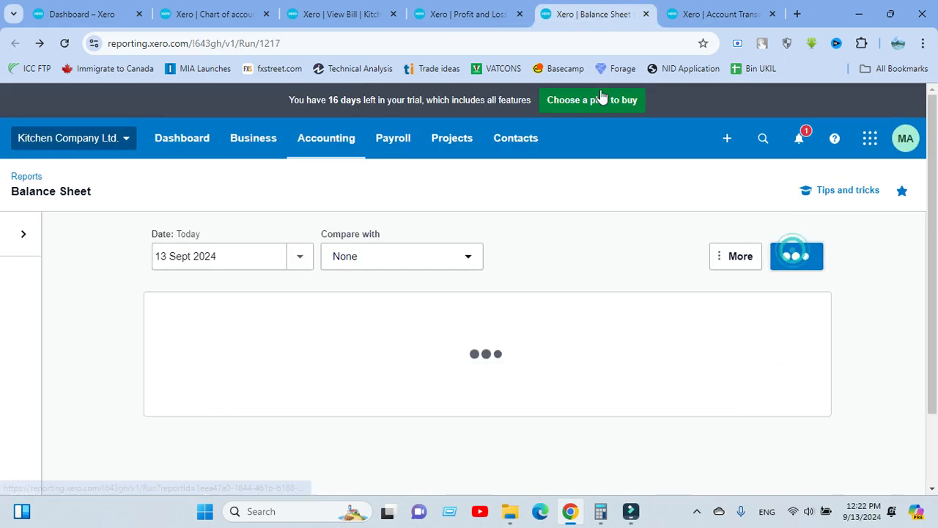
Open Computer Accessories transactions in a new tab, then drill into the 771.00 VAT balance
{"action": "left_click", "coordinate": [498, 21]}
{"action": "scroll", "coordinate": [511, 203], "scroll_direction": "down", "scroll_amount": 3}
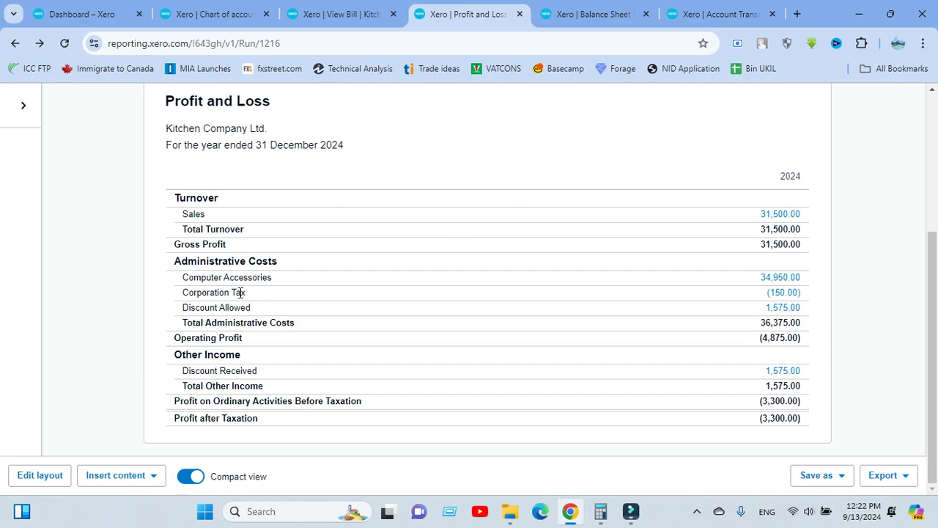
{"action": "right_click", "coordinate": [776, 291]}
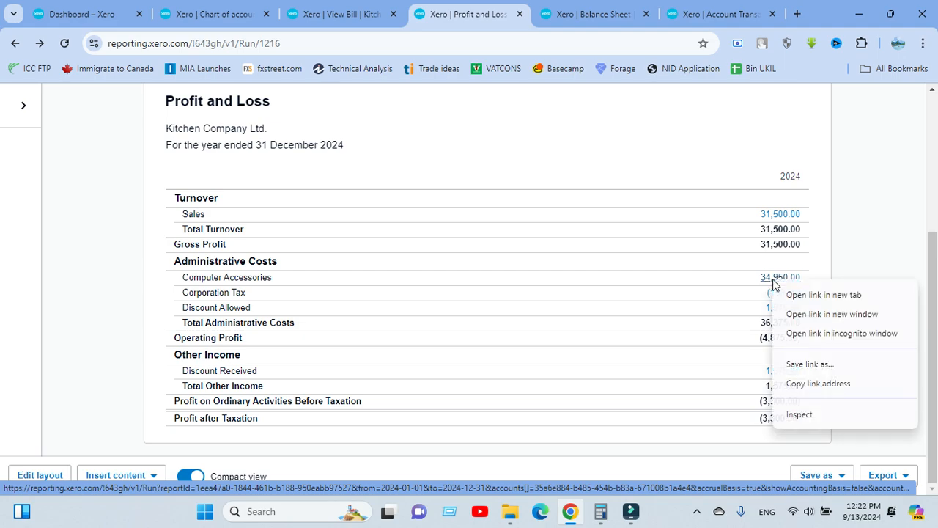
{"action": "left_click", "coordinate": [782, 296]}
{"action": "left_click", "coordinate": [524, 14]}
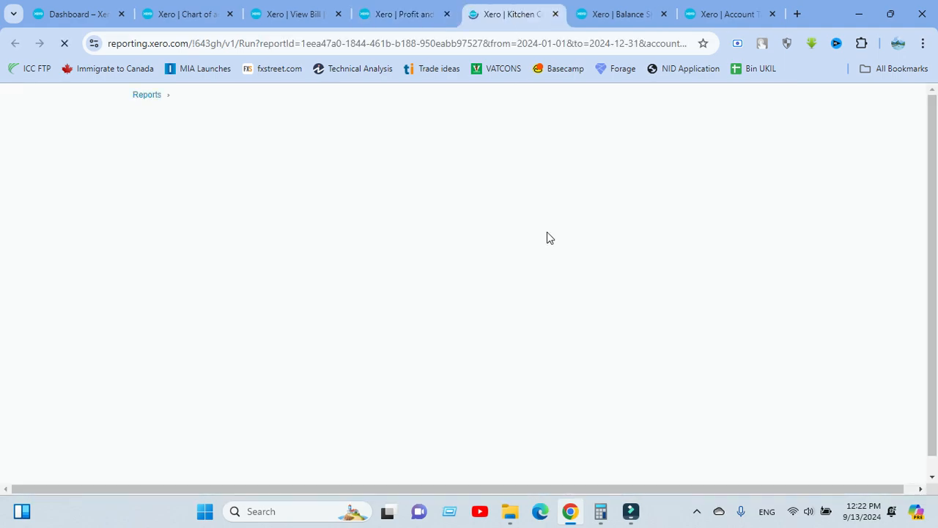
{"action": "left_click", "coordinate": [597, 7]}
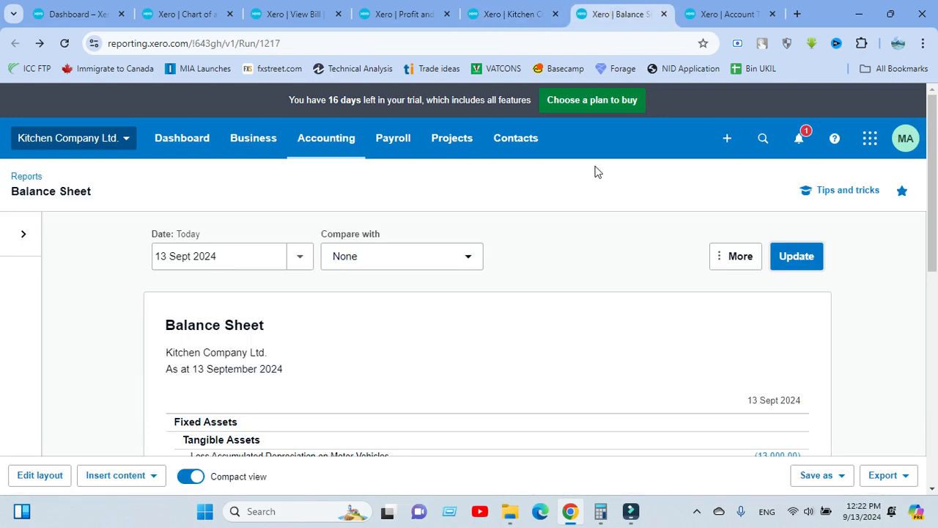
{"action": "scroll", "coordinate": [504, 266], "scroll_direction": "down", "scroll_amount": 5}
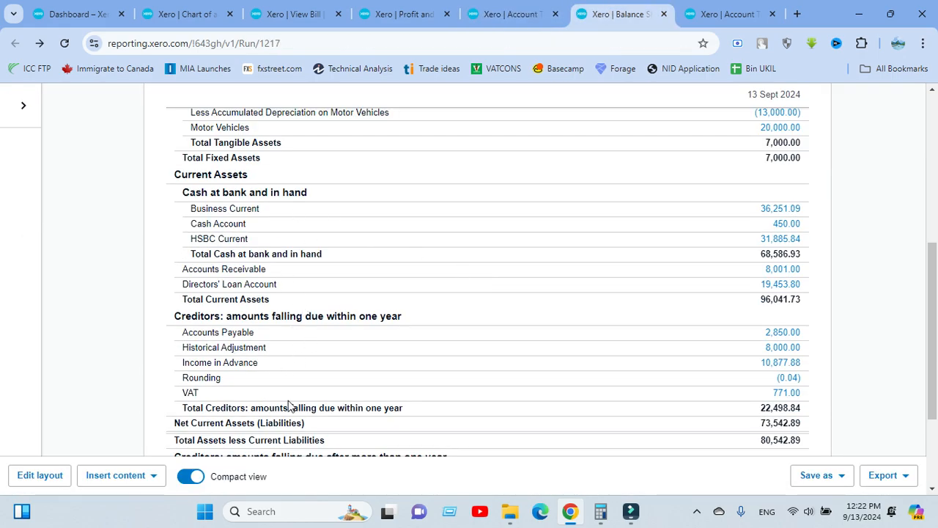
{"action": "left_click", "coordinate": [775, 393]}
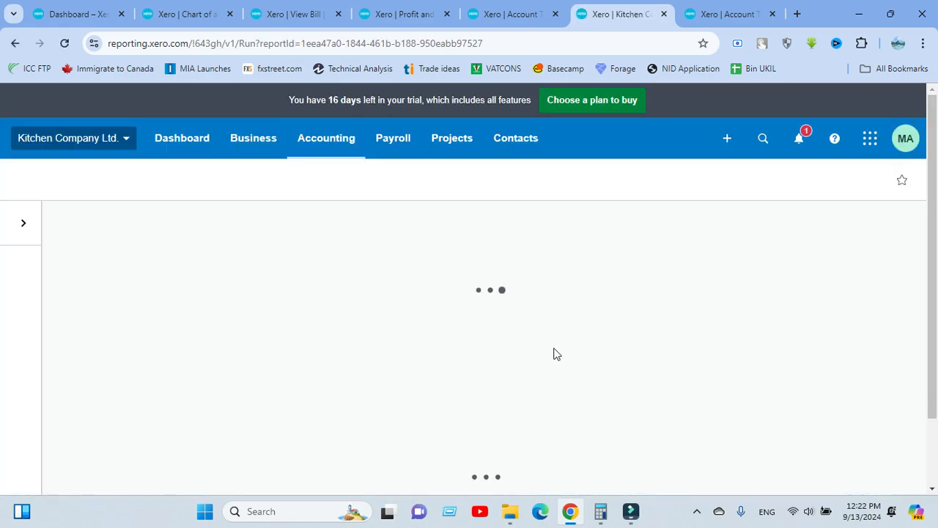
Check the VAT report's 450.00 VDS credit, close Computer Accessories, and switch to Accounts Receivable
{"action": "scroll", "coordinate": [546, 343], "scroll_direction": "down", "scroll_amount": 2}
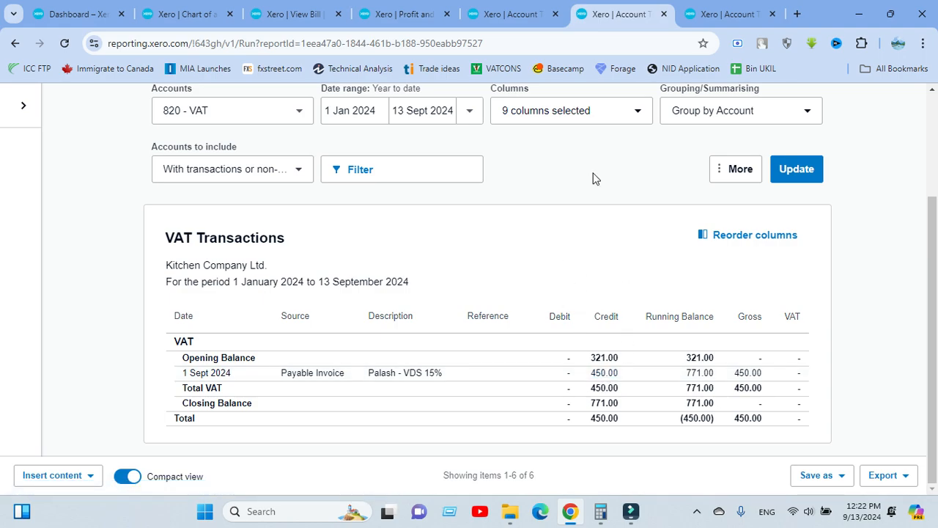
{"action": "left_click", "coordinate": [517, 13]}
{"action": "scroll", "coordinate": [402, 339], "scroll_direction": "down", "scroll_amount": 2}
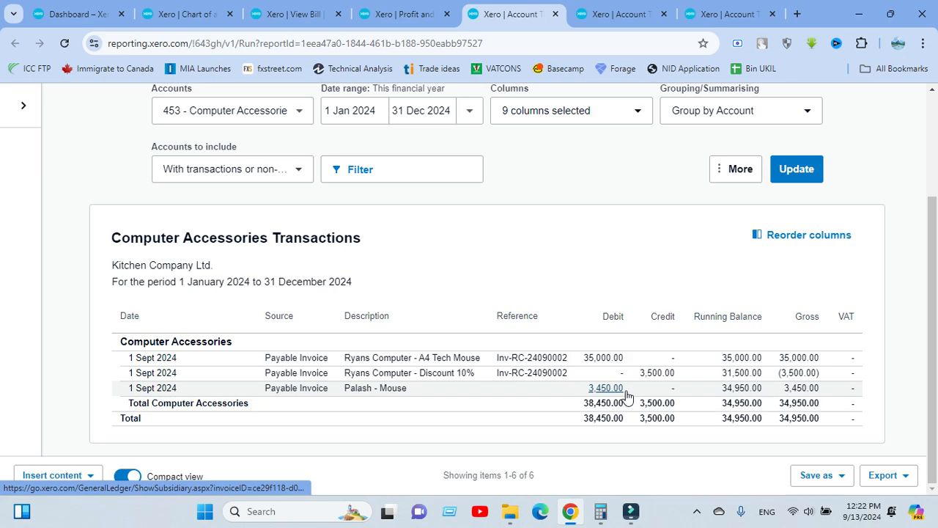
{"action": "scroll", "coordinate": [615, 385], "scroll_direction": "up", "scroll_amount": 2}
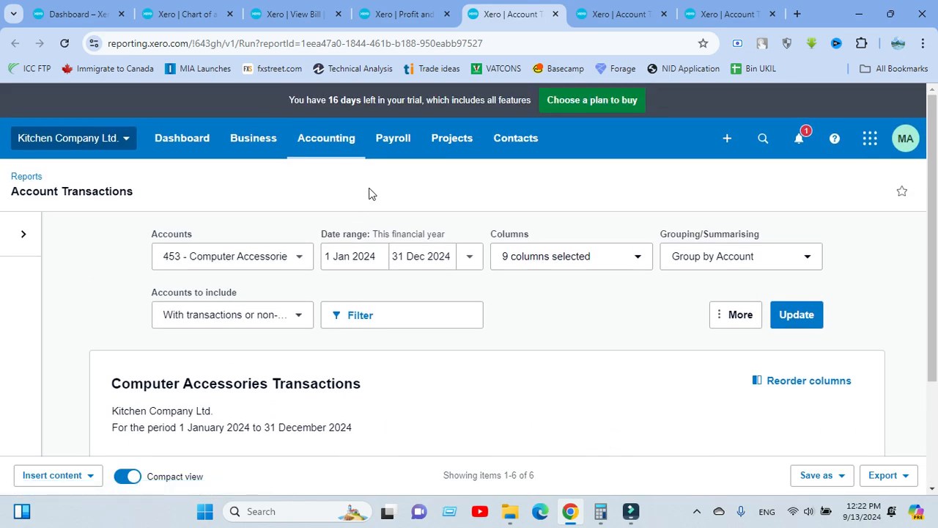
{"action": "left_click", "coordinate": [554, 14]}
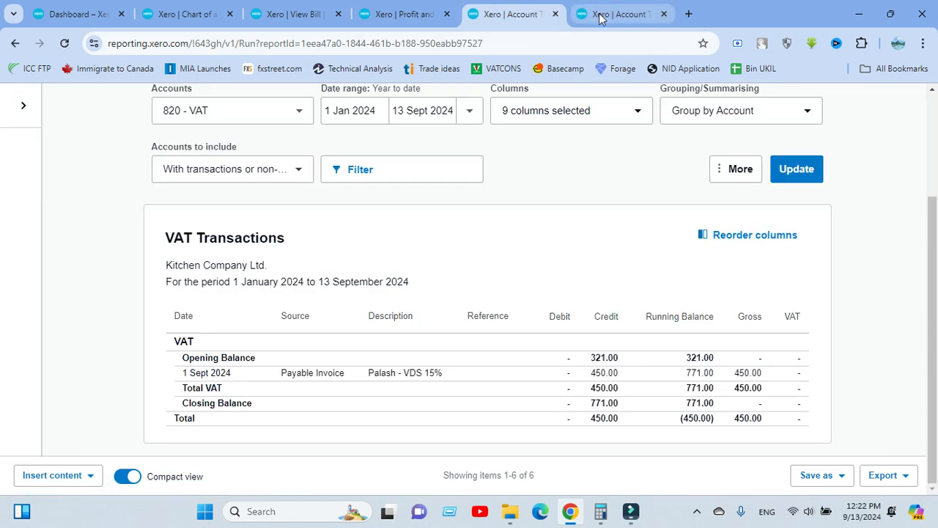
{"action": "left_click", "coordinate": [599, 18]}
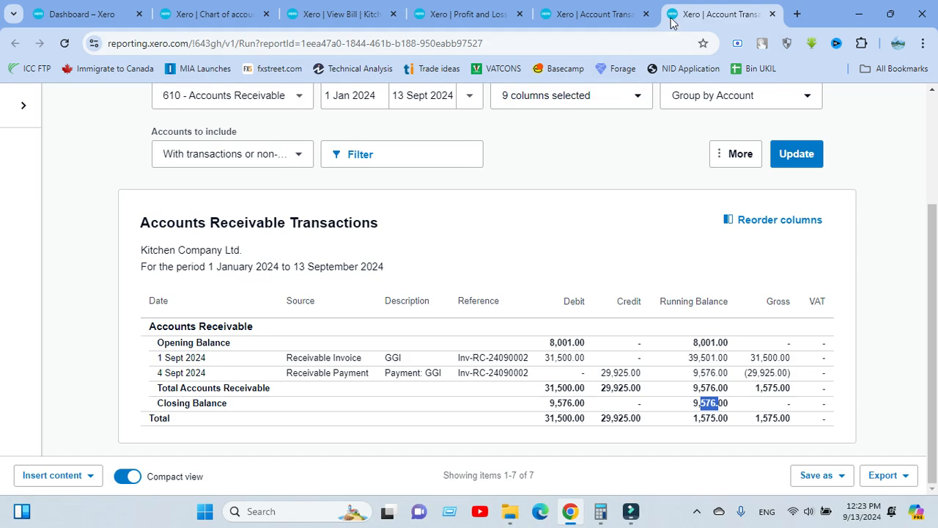
Close Accounts Receivable and start new sales invoice INV-0001 via Business > Invoices
{"action": "left_click", "coordinate": [772, 14]}
{"action": "left_click", "coordinate": [410, 14]}
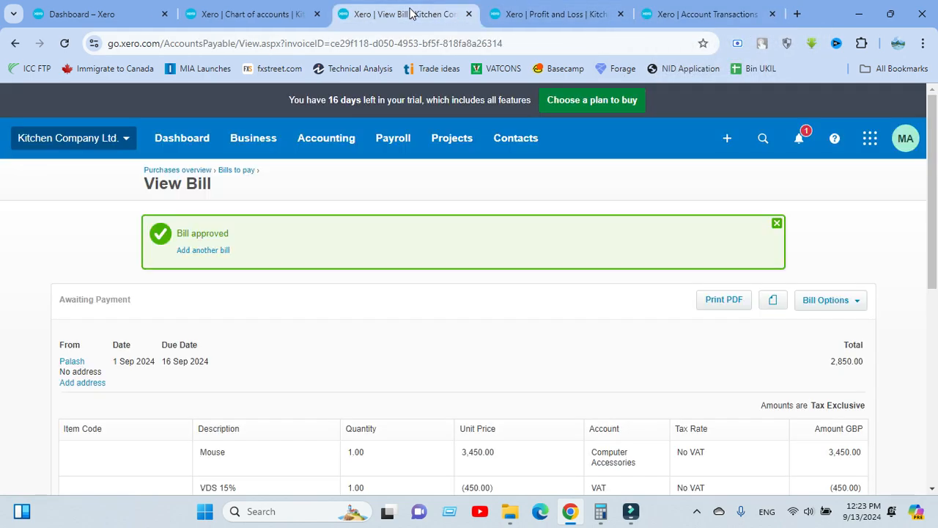
{"action": "left_click", "coordinate": [250, 146]}
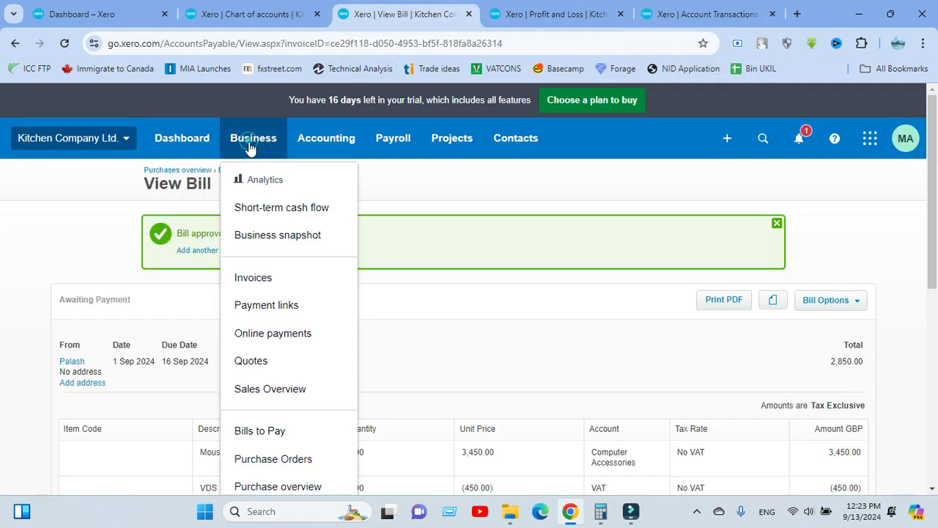
{"action": "left_click", "coordinate": [264, 277]}
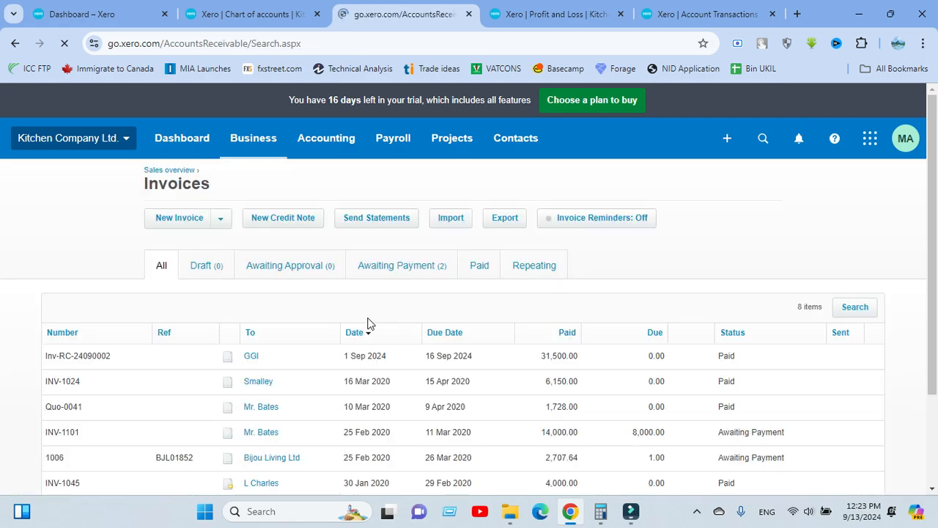
{"action": "left_click", "coordinate": [187, 222]}
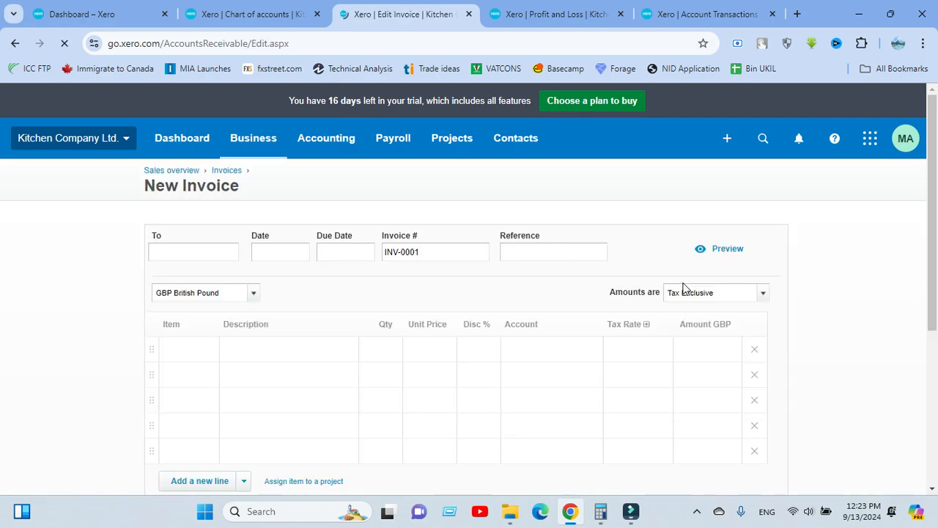
{"action": "left_click", "coordinate": [145, 233]}
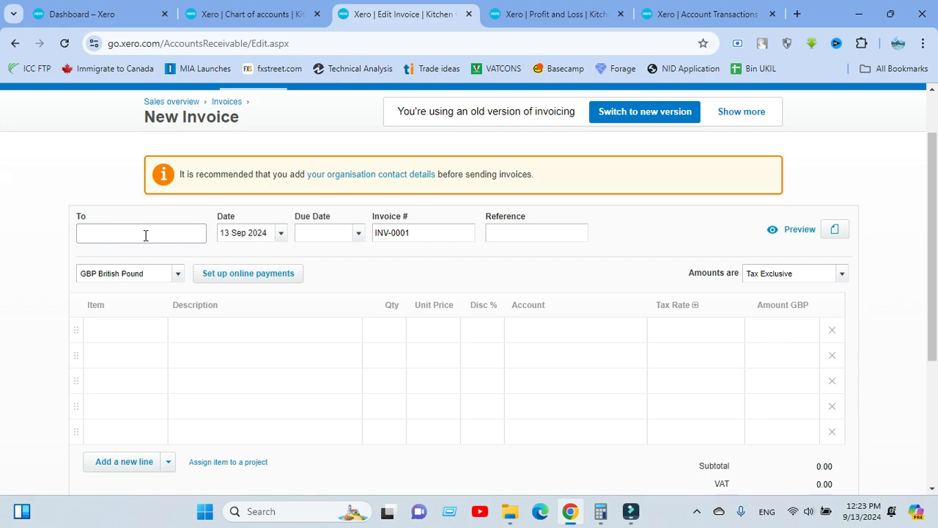
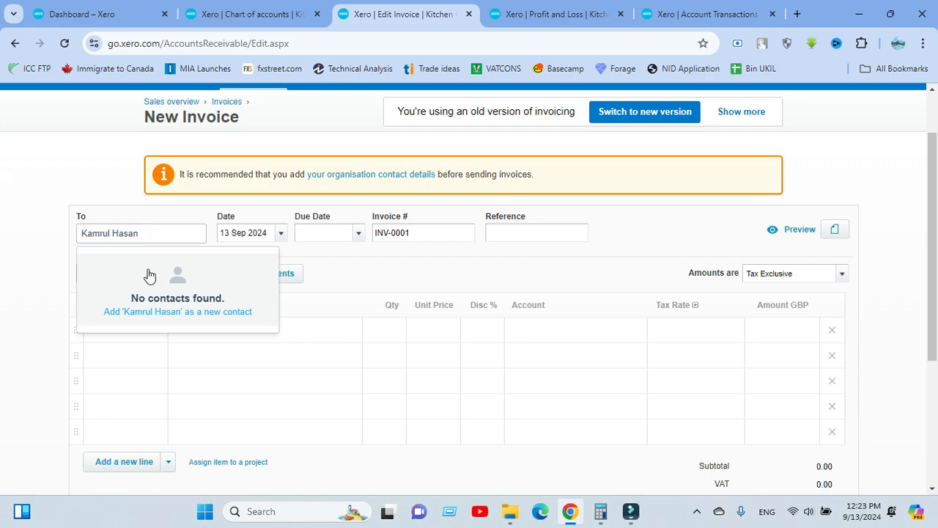
Add the customer as a new contact and date the invoice 1 Sep 2024, due 16 Sep 2024 (+15)
{"action": "left_click", "coordinate": [140, 308]}
{"action": "left_click", "coordinate": [280, 233]}
{"action": "left_click", "coordinate": [241, 340]}
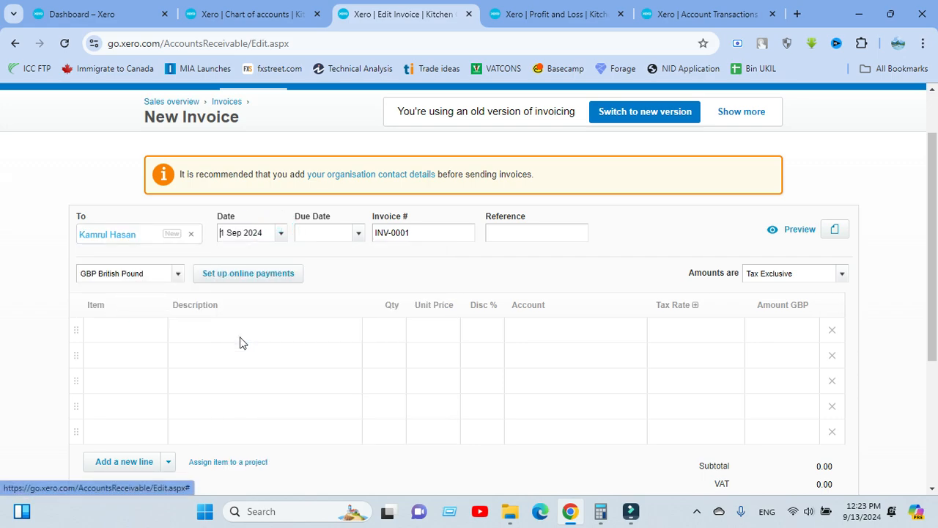
{"action": "left_click", "coordinate": [309, 229]}
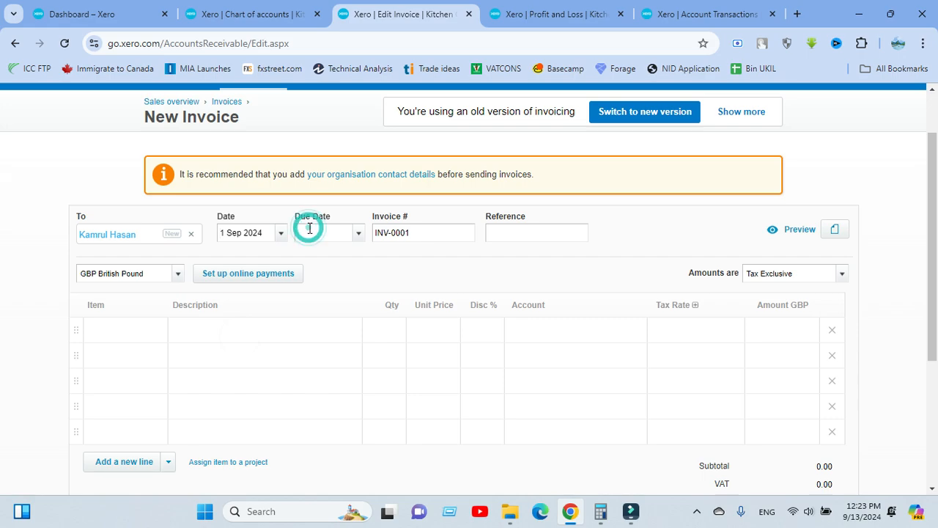
{"action": "type", "text": "+15"}
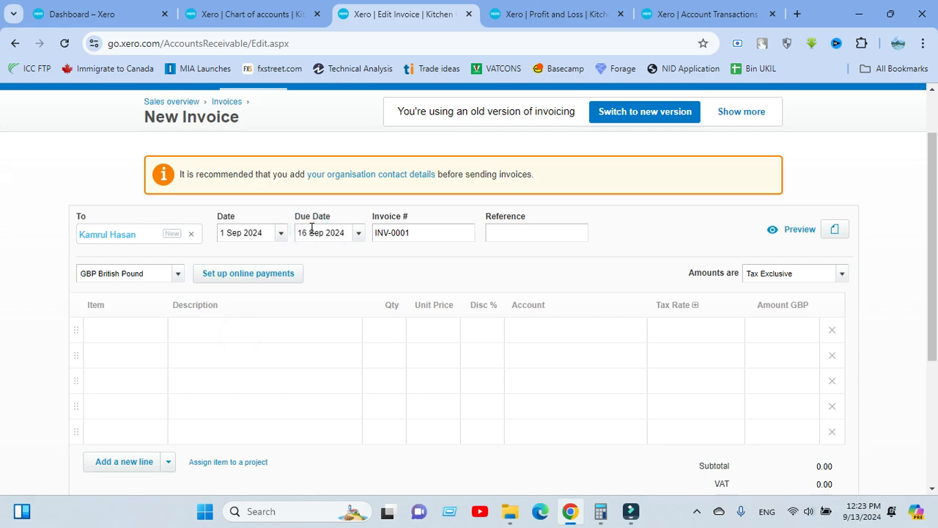
{"action": "left_click", "coordinate": [386, 257]}
Enter a first line 'Mouse' with quantity 100 and unit price 300
{"action": "left_click", "coordinate": [227, 333]}
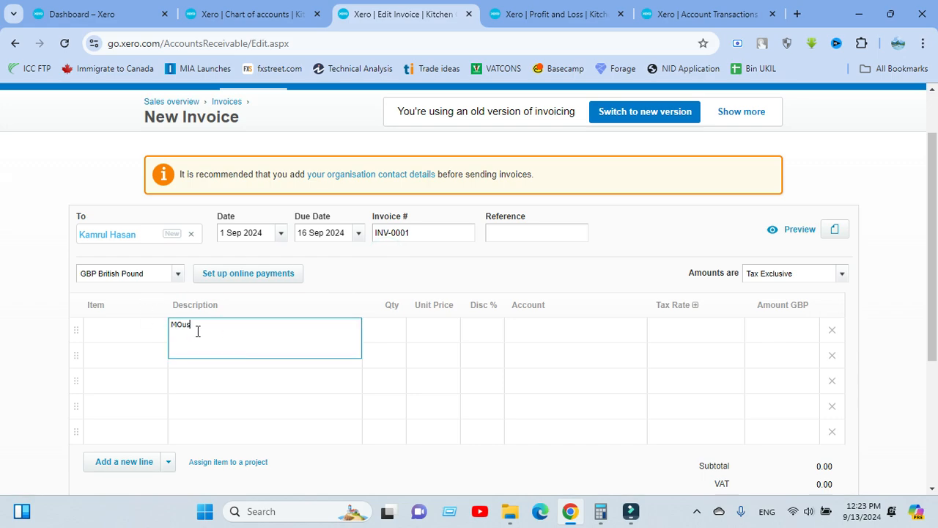
{"action": "type", "text": "MOuse"}
{"action": "key", "text": "BackSpace"}
{"action": "left_click", "coordinate": [372, 330]}
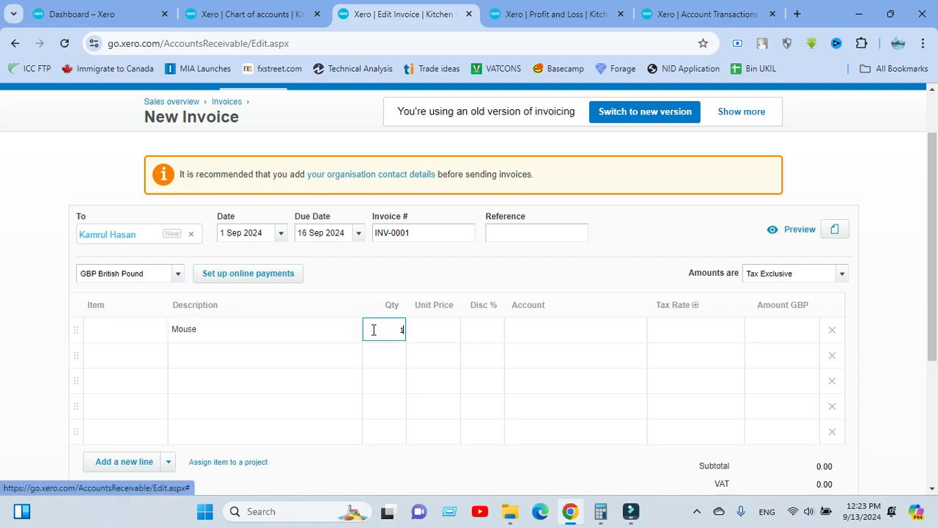
{"action": "type", "text": "100"}
{"action": "left_click", "coordinate": [441, 329]}
{"action": "left_click", "coordinate": [446, 330]}
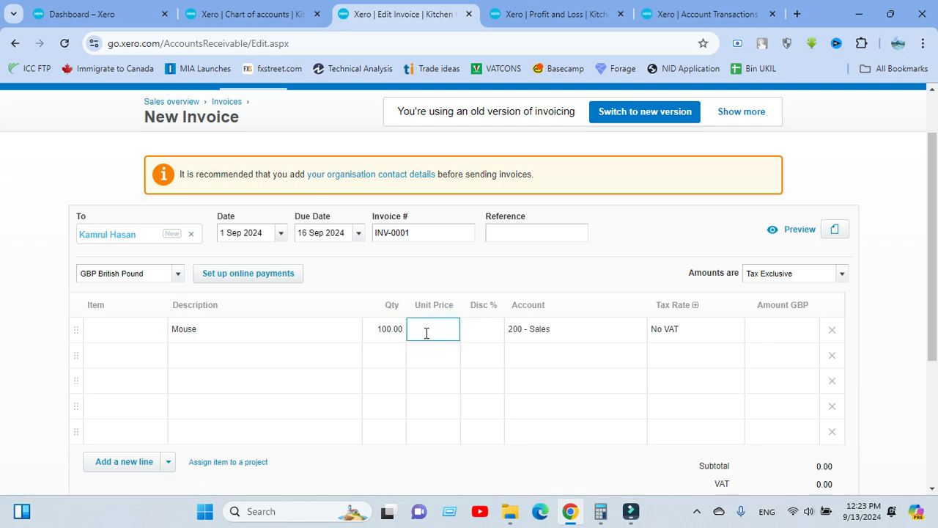
{"action": "type", "text": "300"}
Correct the Mouse quantity to 10, giving 3,000.00 on 200 - Sales
{"action": "left_click", "coordinate": [384, 329]}
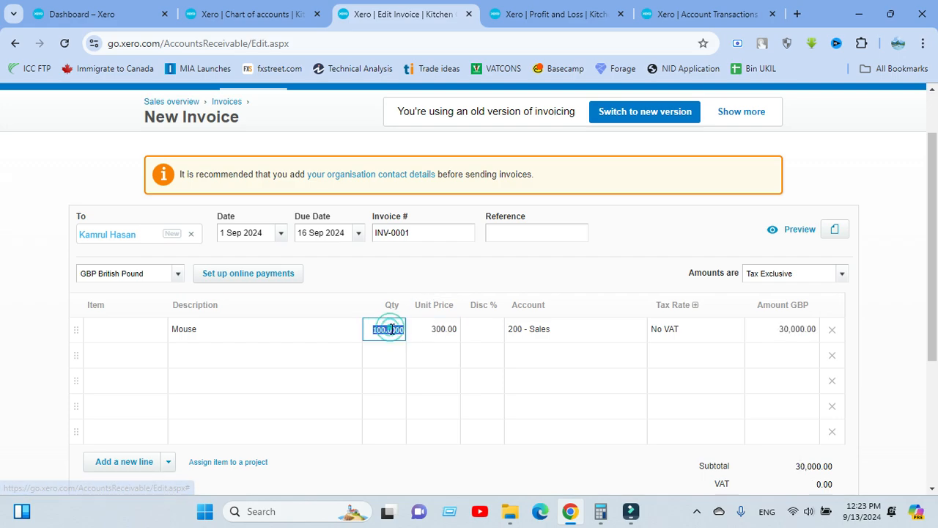
{"action": "double_click", "coordinate": [385, 329]}
{"action": "type", "text": "10"}
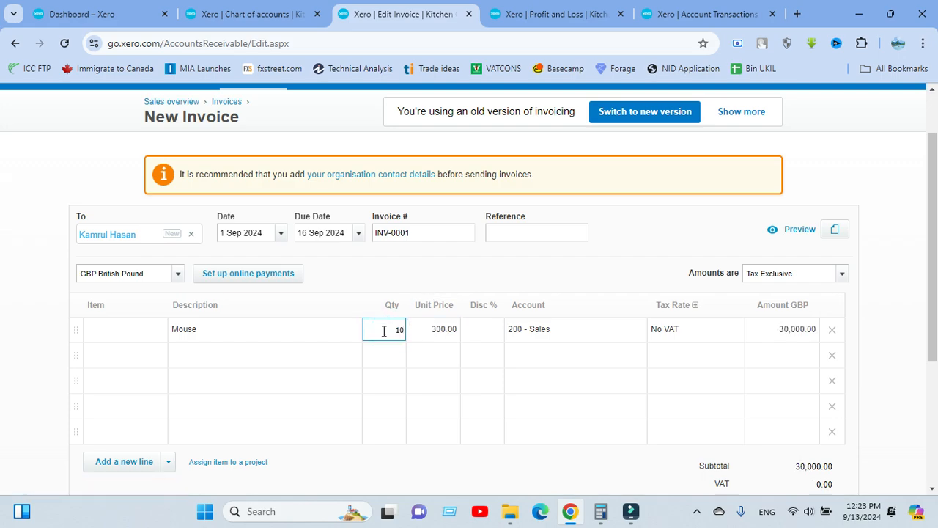
{"action": "key", "text": "Tab"}
{"action": "left_click", "coordinate": [423, 268]}
{"action": "scroll", "coordinate": [499, 359], "scroll_direction": "down", "scroll_amount": 3}
{"action": "scroll", "coordinate": [439, 297], "scroll_direction": "up", "scroll_amount": 4}
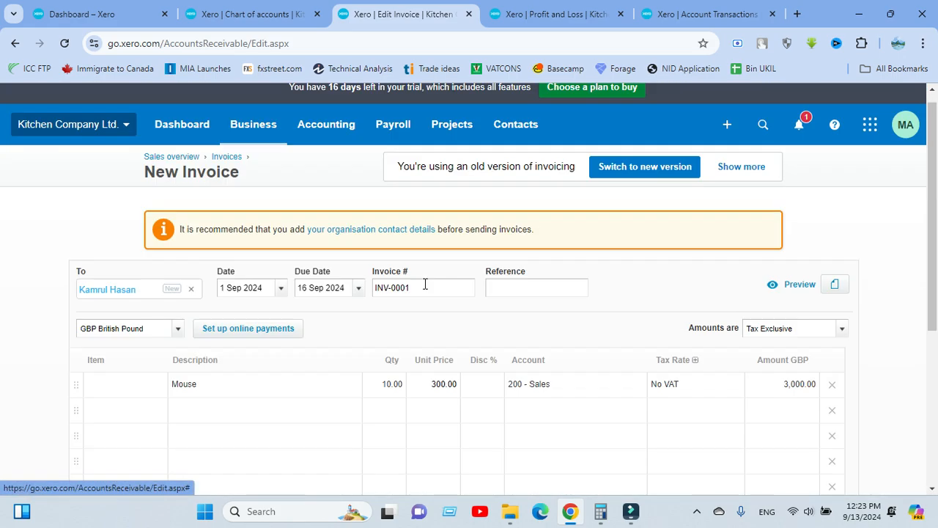
{"action": "scroll", "coordinate": [469, 307], "scroll_direction": "down", "scroll_amount": 1}
Add a 'VAT 15%' line of 1 at 450.00 coded to 820 - VAT
{"action": "scroll", "coordinate": [401, 293], "scroll_direction": "down", "scroll_amount": 1}
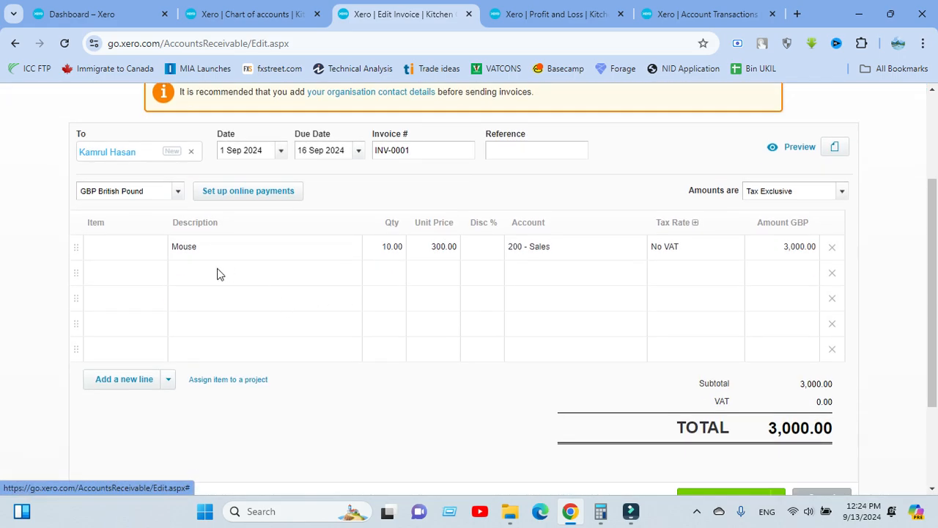
{"action": "left_click", "coordinate": [218, 269]}
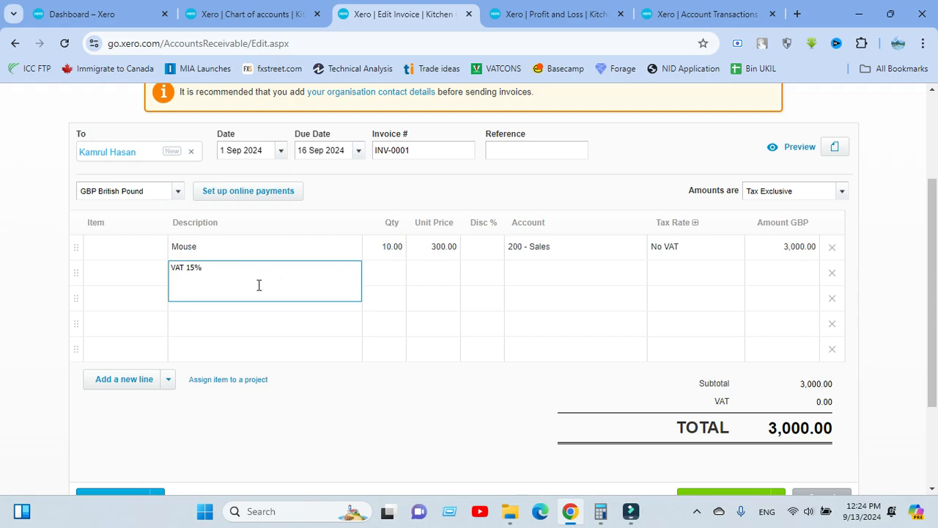
{"action": "left_click", "coordinate": [385, 271]}
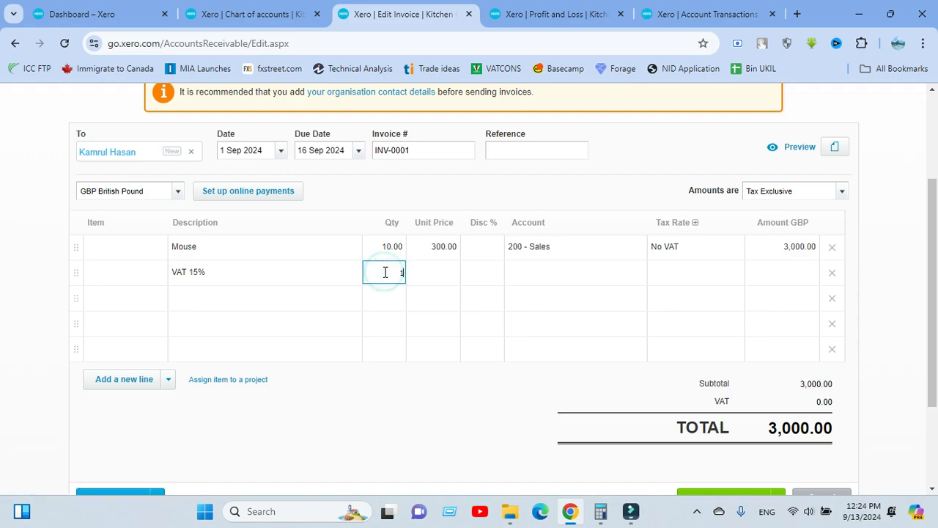
{"action": "left_click", "coordinate": [427, 272]}
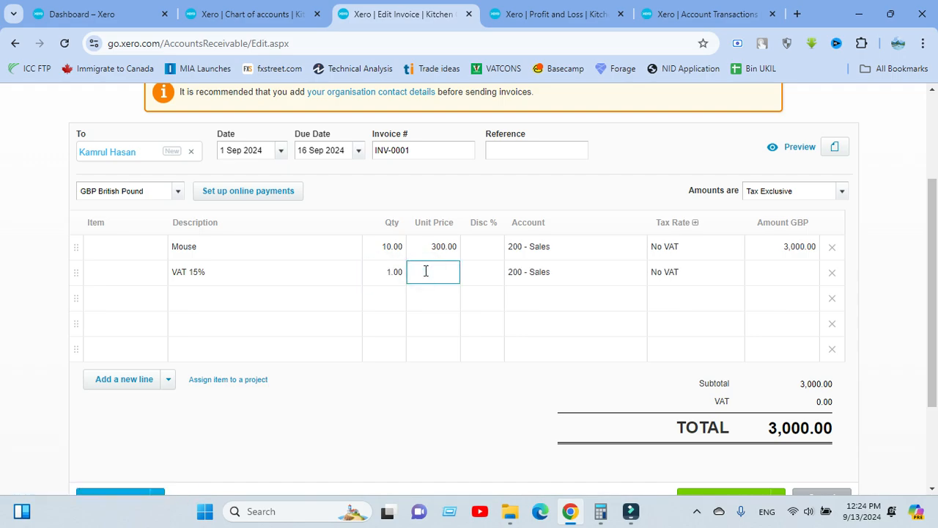
{"action": "left_click", "coordinate": [592, 184]}
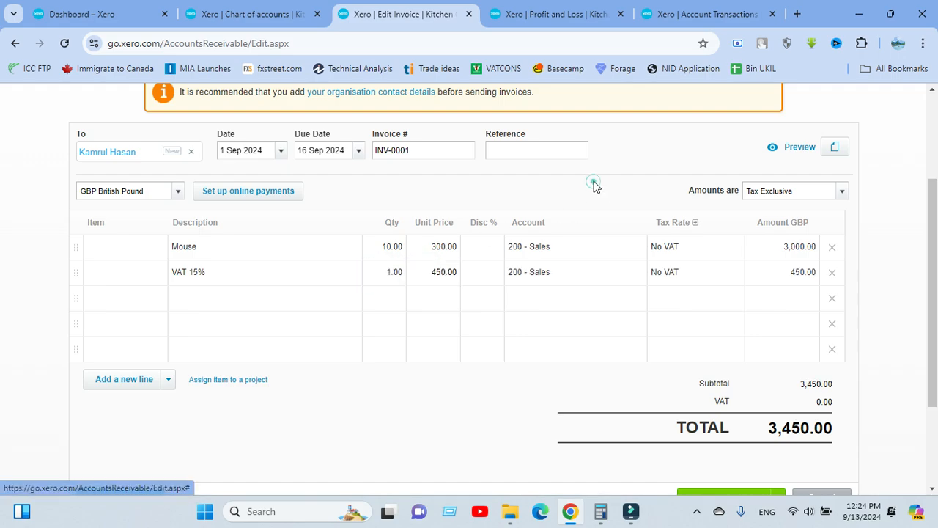
{"action": "left_click", "coordinate": [548, 273]}
{"action": "type", "text": "vat"}
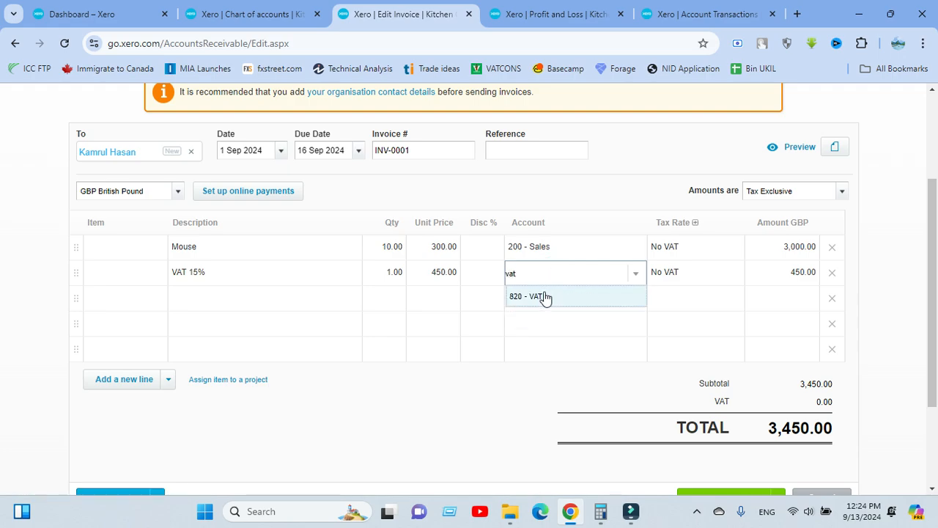
{"action": "left_click", "coordinate": [543, 296]}
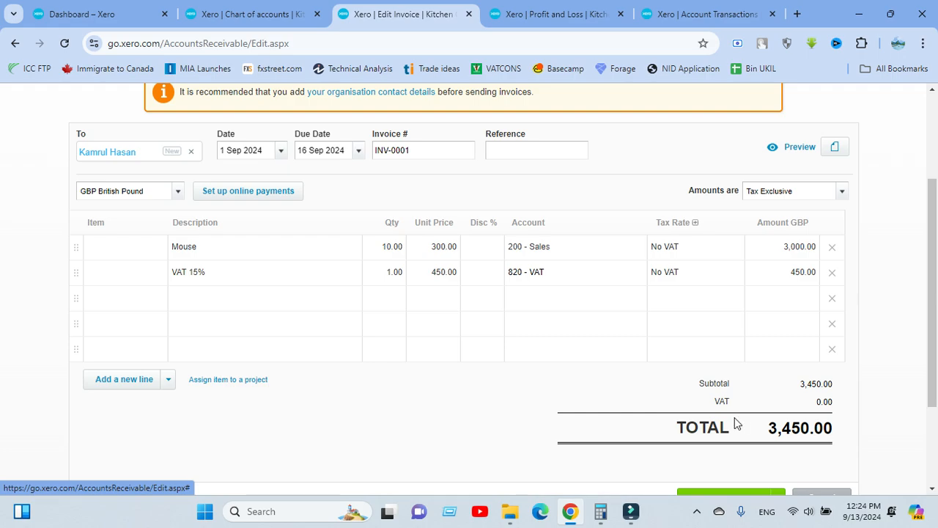
{"action": "scroll", "coordinate": [649, 418], "scroll_direction": "down", "scroll_amount": 1}
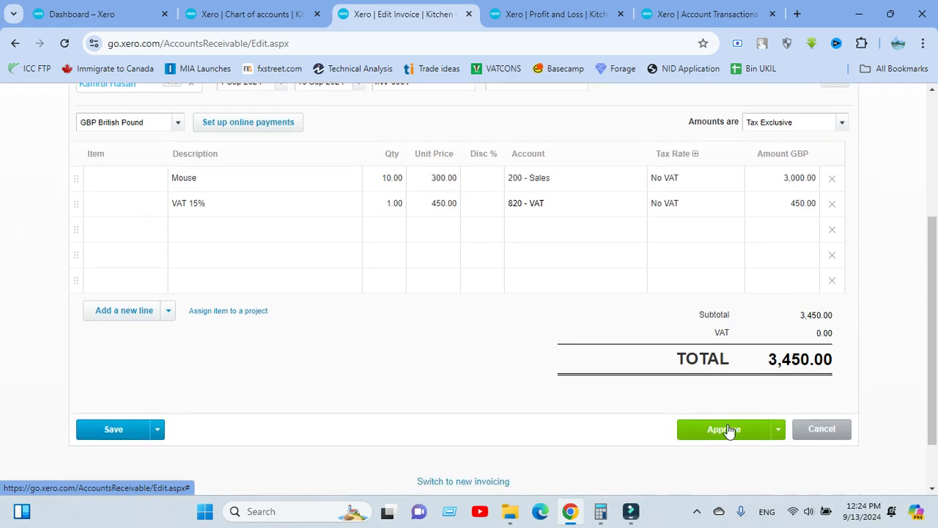
Approve INV-0001 and review it as Awaiting Payment with 3,450.00 due
{"action": "left_click", "coordinate": [723, 431]}
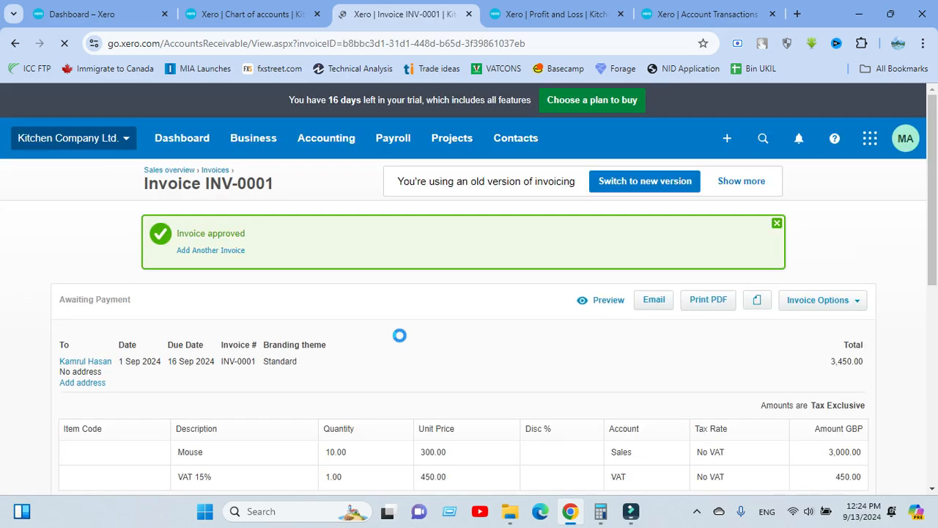
{"action": "scroll", "coordinate": [392, 312], "scroll_direction": "down", "scroll_amount": 3}
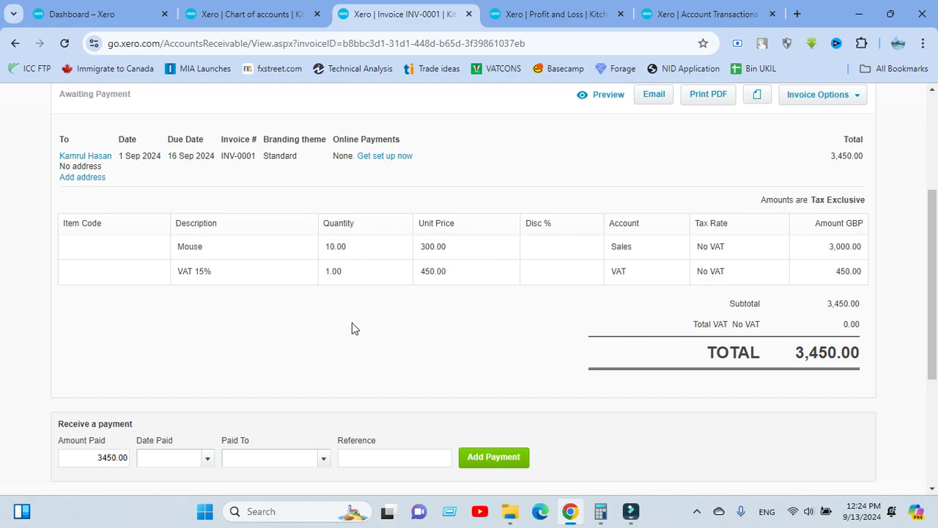
{"action": "scroll", "coordinate": [276, 276], "scroll_direction": "up", "scroll_amount": 1}
{"action": "scroll", "coordinate": [439, 262], "scroll_direction": "down", "scroll_amount": 1}
{"action": "scroll", "coordinate": [469, 198], "scroll_direction": "up", "scroll_amount": 1}
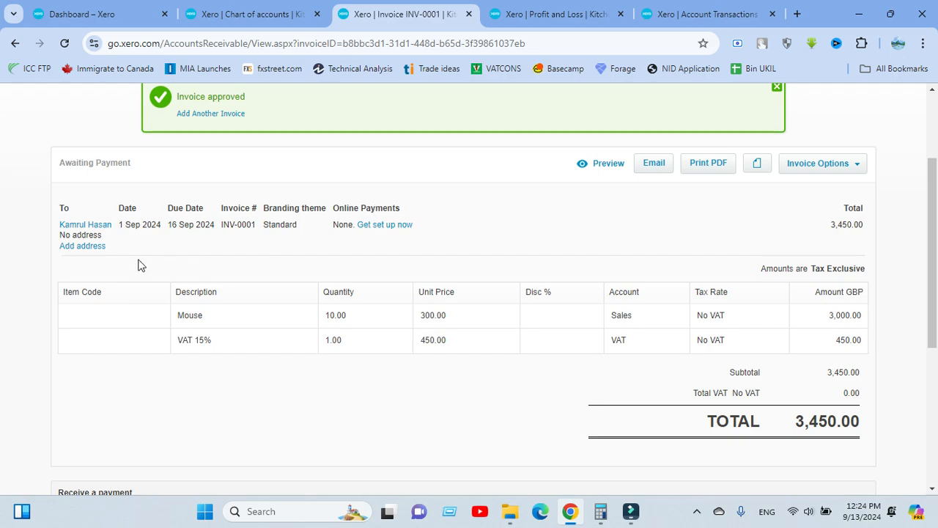
{"action": "scroll", "coordinate": [394, 365], "scroll_direction": "down", "scroll_amount": 2}
{"action": "scroll", "coordinate": [377, 308], "scroll_direction": "up", "scroll_amount": 1}
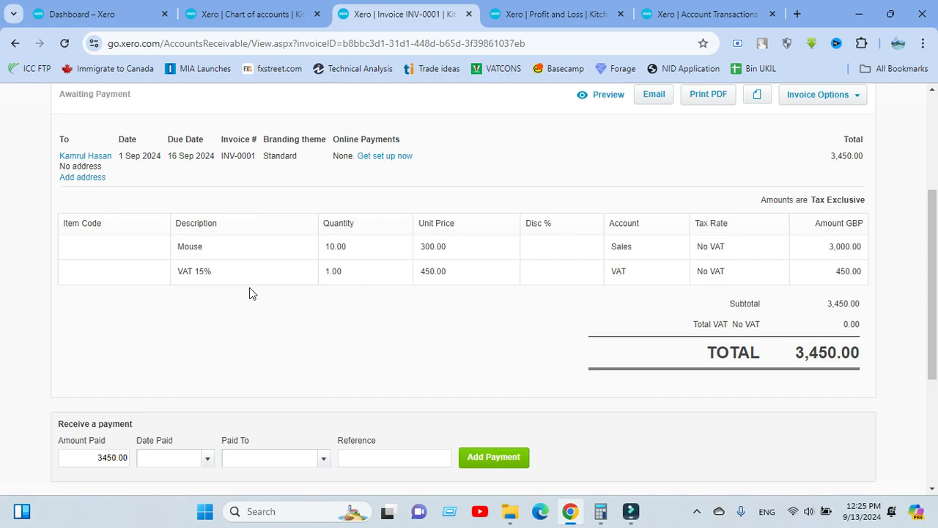
{"action": "left_click", "coordinate": [269, 16]}
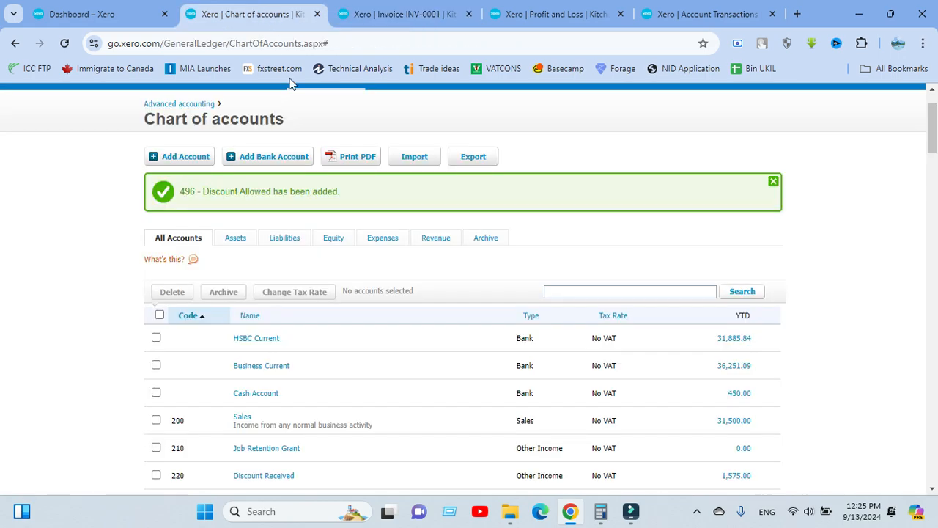
{"action": "left_click", "coordinate": [520, 15]}
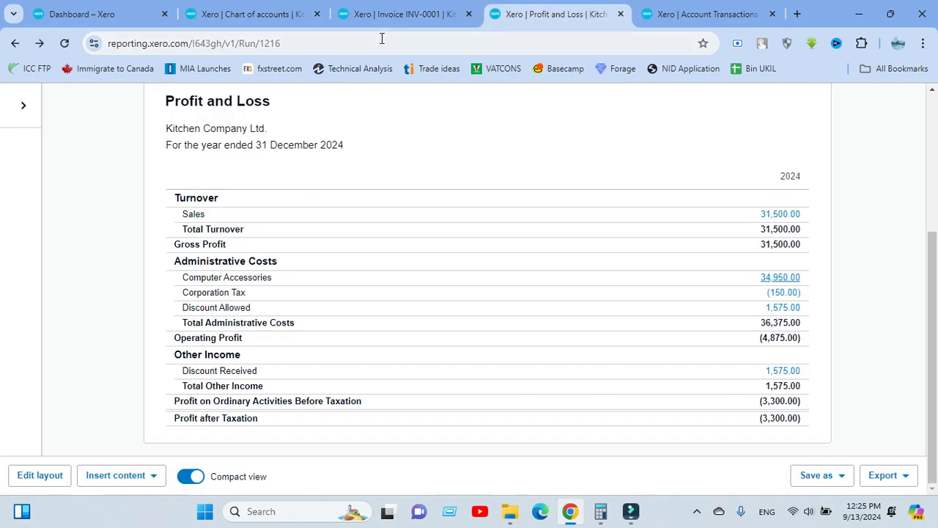
{"action": "left_click", "coordinate": [400, 21]}
{"action": "scroll", "coordinate": [216, 142], "scroll_direction": "up", "scroll_amount": 3}
{"action": "left_click", "coordinate": [254, 138]}
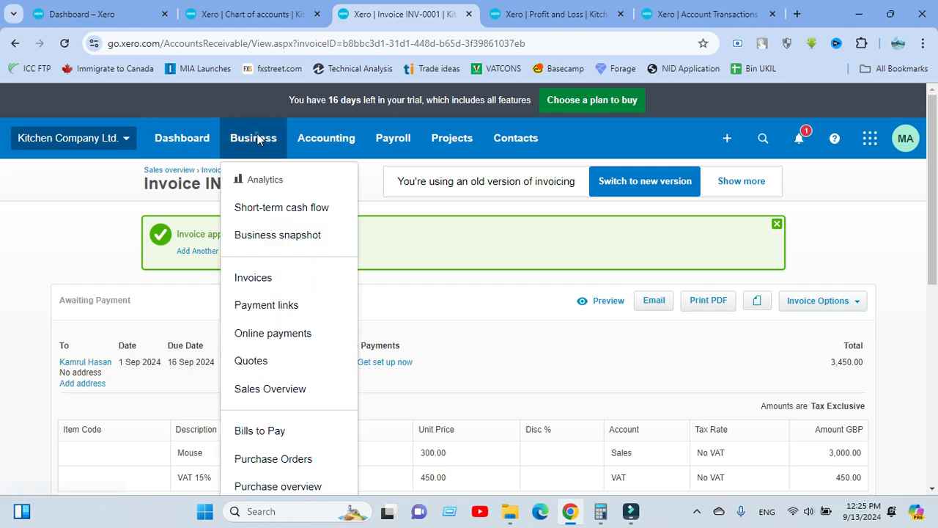
{"action": "left_click", "coordinate": [80, 219]}
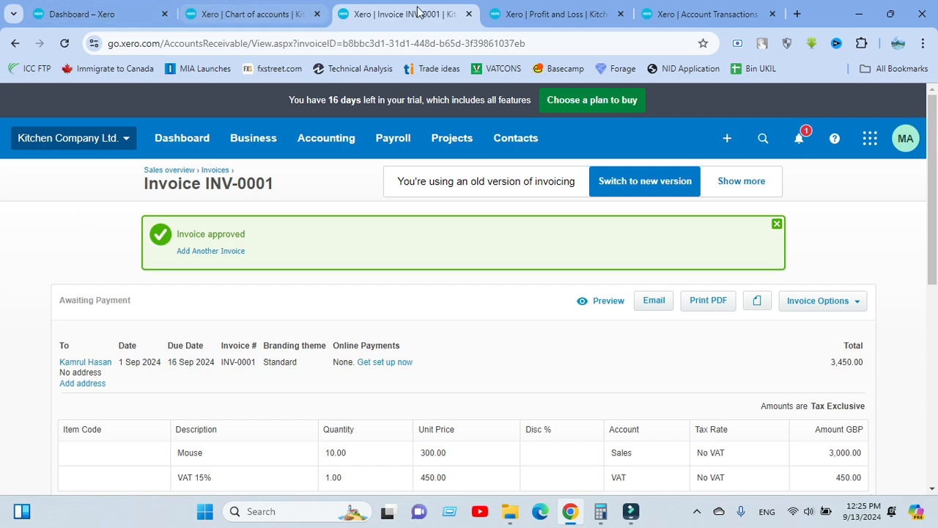
Record a 2,850.00 payment dated 4 Sep 2024 into Cash Account, then view the invoice
{"action": "scroll", "coordinate": [371, 209], "scroll_direction": "down", "scroll_amount": 1}
{"action": "scroll", "coordinate": [371, 209], "scroll_direction": "down", "scroll_amount": 3}
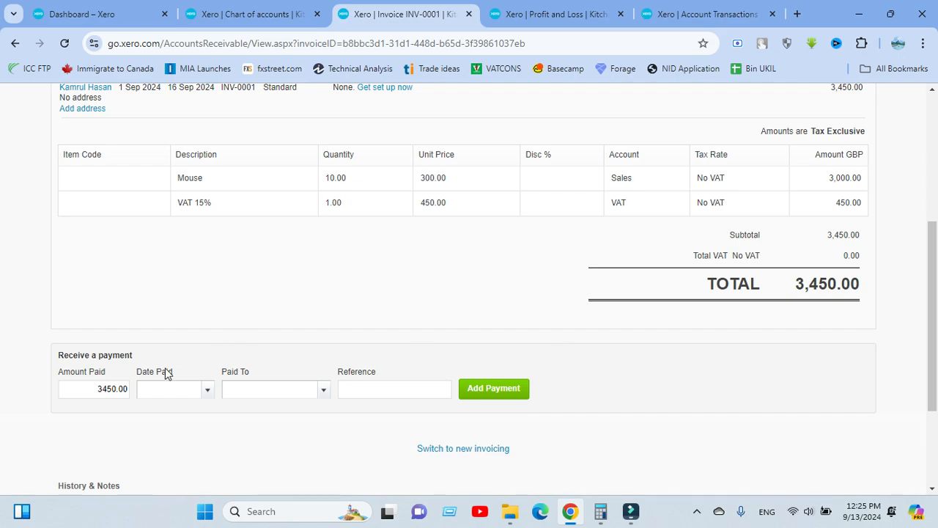
{"action": "double_click", "coordinate": [118, 387]}
{"action": "key", "text": "BackSpace"}
{"action": "type", "text": "2850"}
{"action": "left_click", "coordinate": [209, 393]}
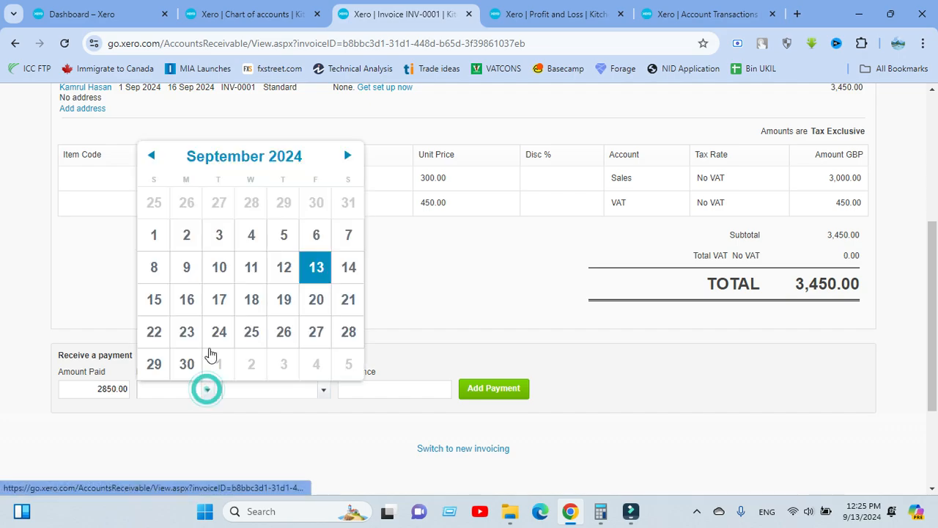
{"action": "left_click", "coordinate": [252, 234]}
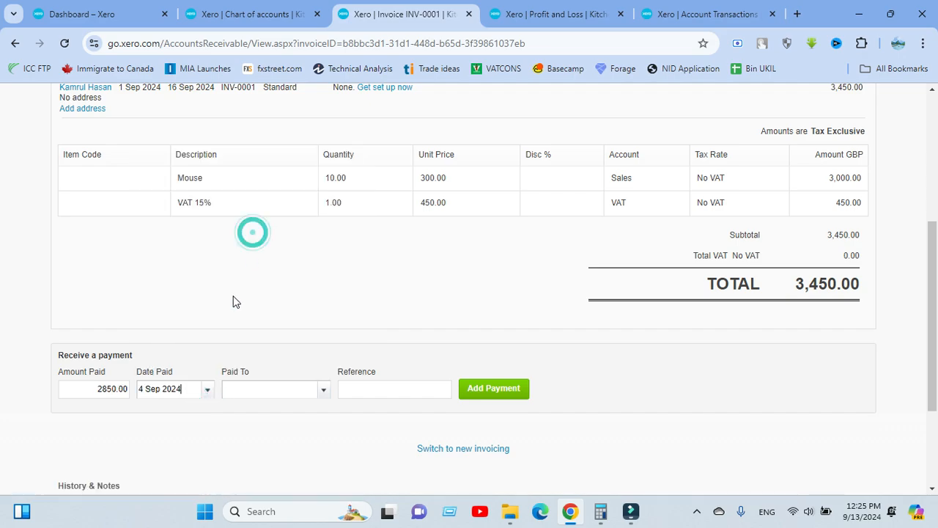
{"action": "left_click", "coordinate": [320, 392]}
{"action": "scroll", "coordinate": [282, 440], "scroll_direction": "down", "scroll_amount": 2}
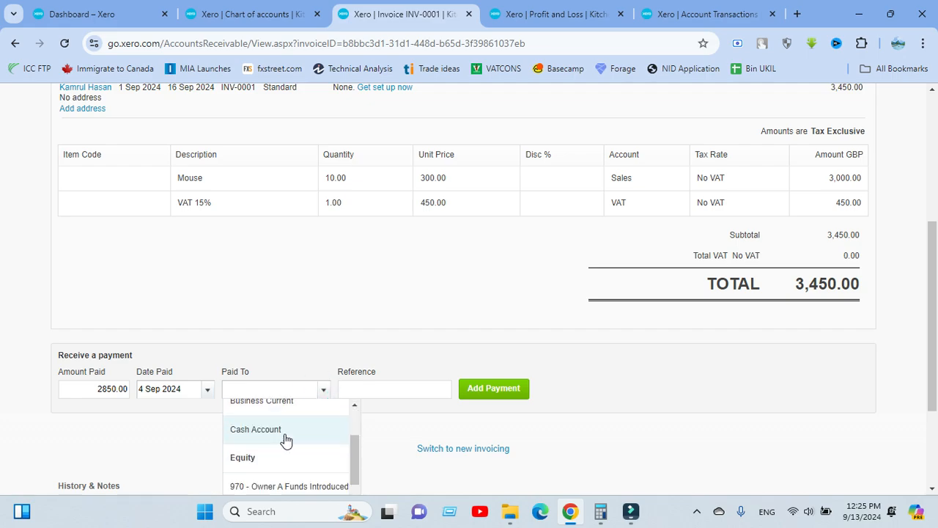
{"action": "left_click", "coordinate": [282, 440]}
{"action": "left_click", "coordinate": [464, 392]}
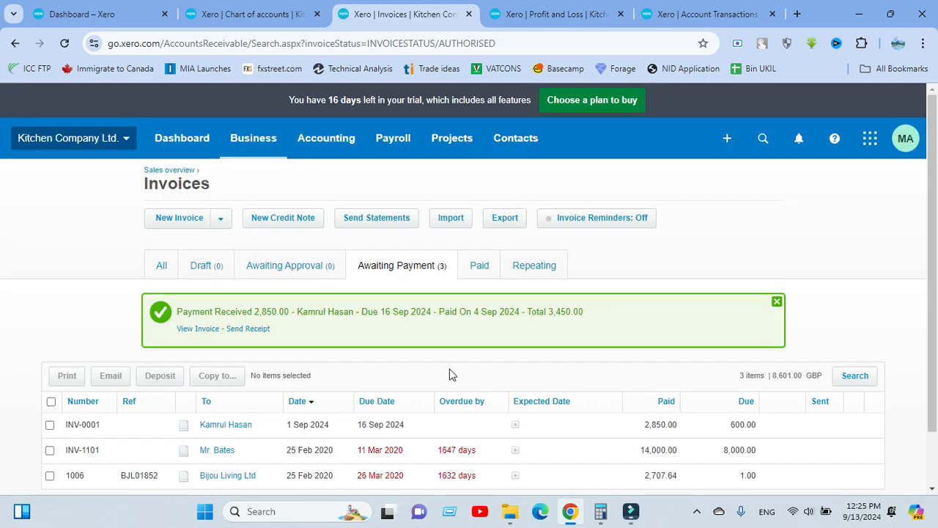
{"action": "left_click", "coordinate": [201, 265]}
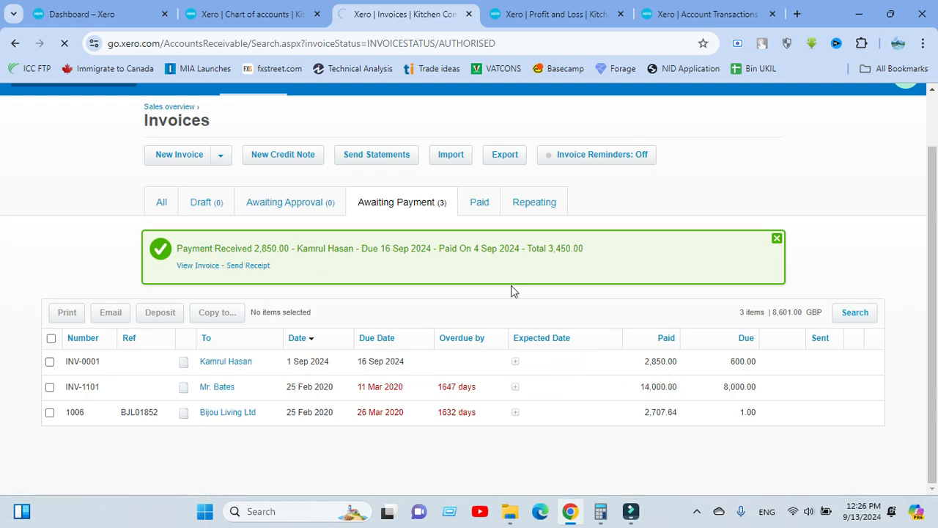
Scroll to the totals showing the 2,850.00 payment and 600.00 still due
{"action": "scroll", "coordinate": [734, 394], "scroll_direction": "down", "scroll_amount": 3}
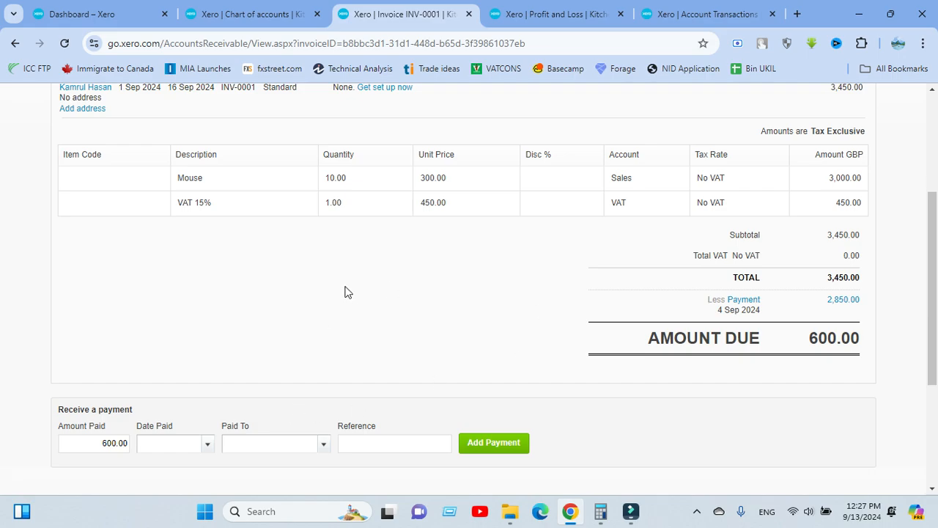
Set the next payment's Date Paid to 13 Sep 2024 and review the 600.00 outstanding
{"action": "scroll", "coordinate": [345, 290], "scroll_direction": "up", "scroll_amount": 1}
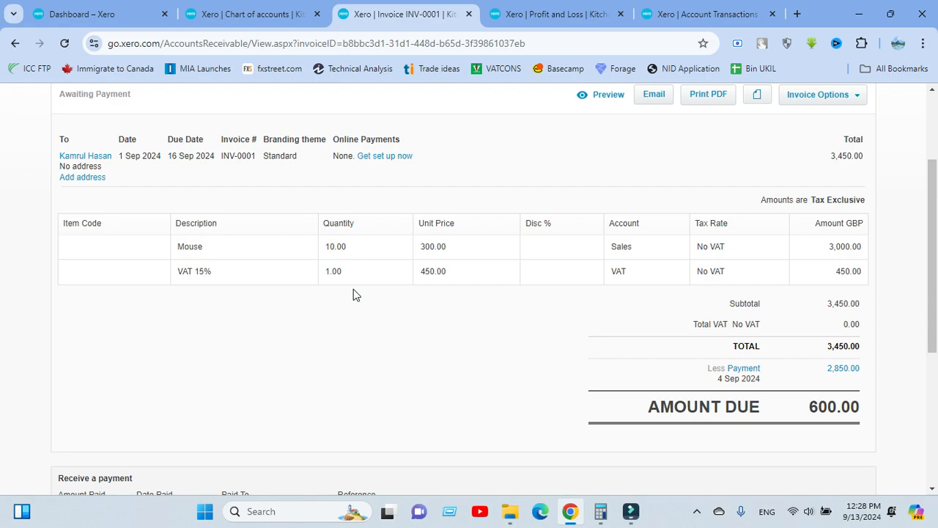
{"action": "scroll", "coordinate": [312, 327], "scroll_direction": "down", "scroll_amount": 3}
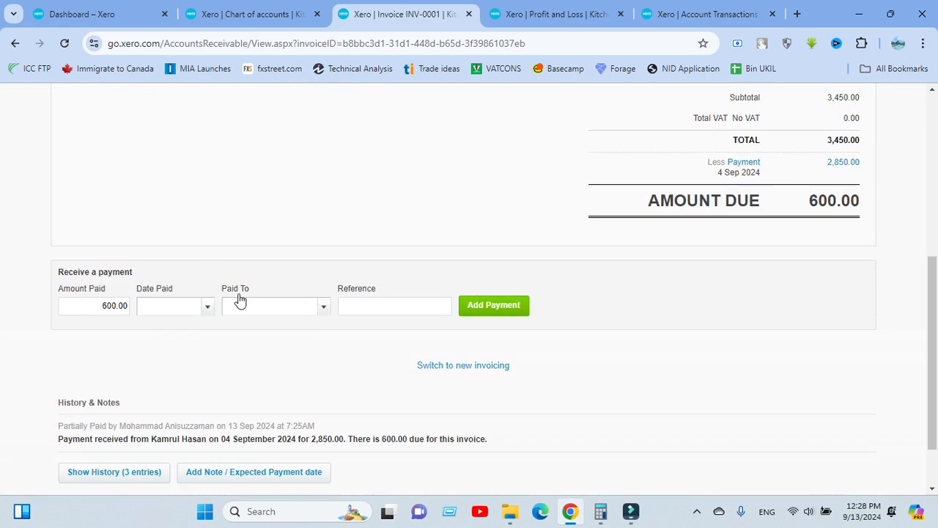
{"action": "scroll", "coordinate": [525, 262], "scroll_direction": "up", "scroll_amount": 1}
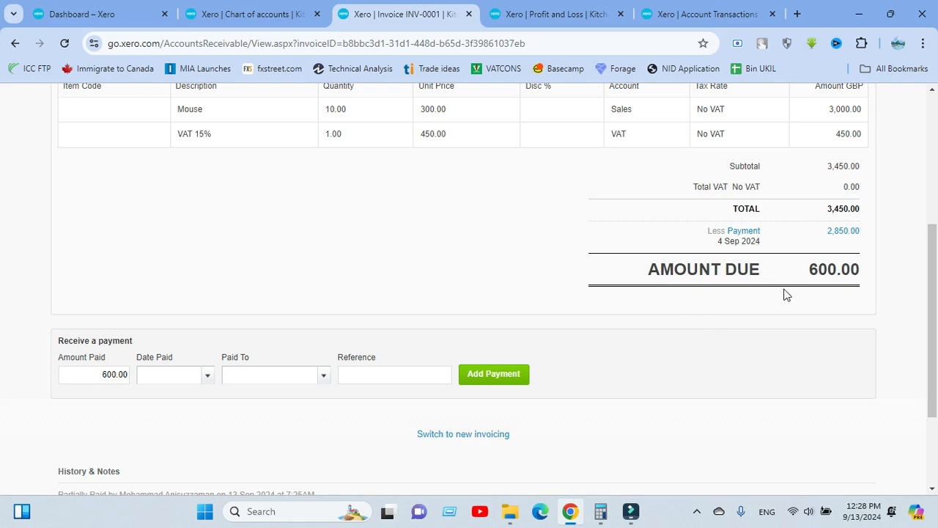
{"action": "left_click", "coordinate": [207, 375]}
{"action": "scroll", "coordinate": [433, 266], "scroll_direction": "up", "scroll_amount": 4}
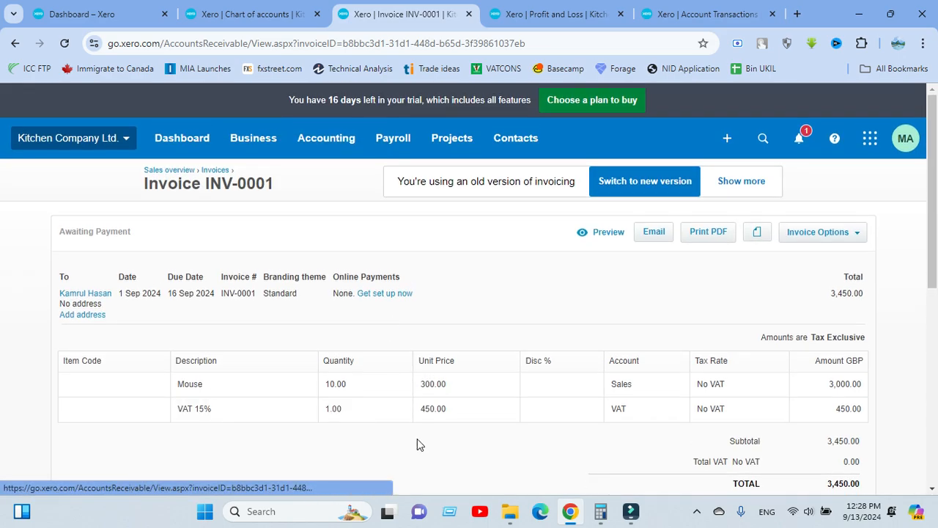
{"action": "left_click", "coordinate": [417, 438]}
{"action": "scroll", "coordinate": [271, 256], "scroll_direction": "up", "scroll_amount": 4}
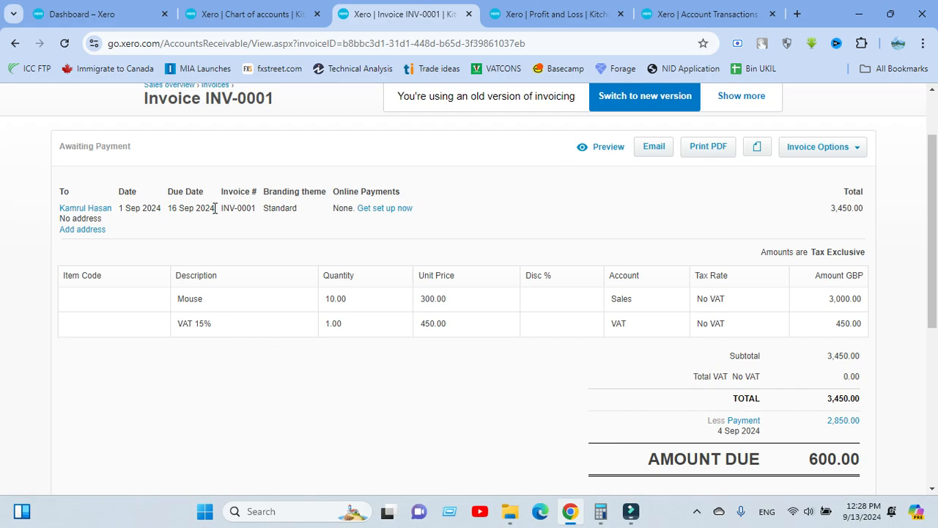
Enter an Amount Paid of 450 with a Date Paid of 7 Oct 2024
{"action": "scroll", "coordinate": [245, 306], "scroll_direction": "down", "scroll_amount": 4}
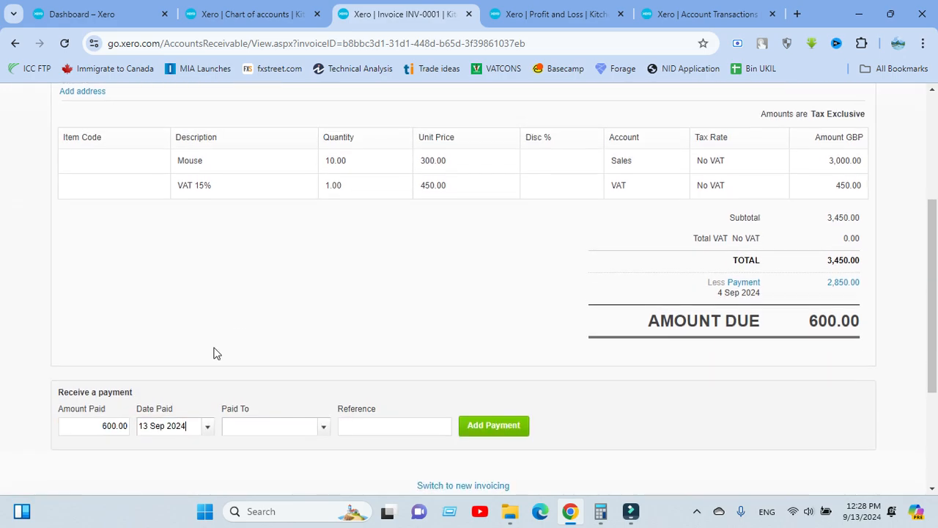
{"action": "double_click", "coordinate": [120, 293]}
{"action": "key", "text": "BackSpace"}
{"action": "type", "text": "450"}
{"action": "left_click", "coordinate": [207, 290]}
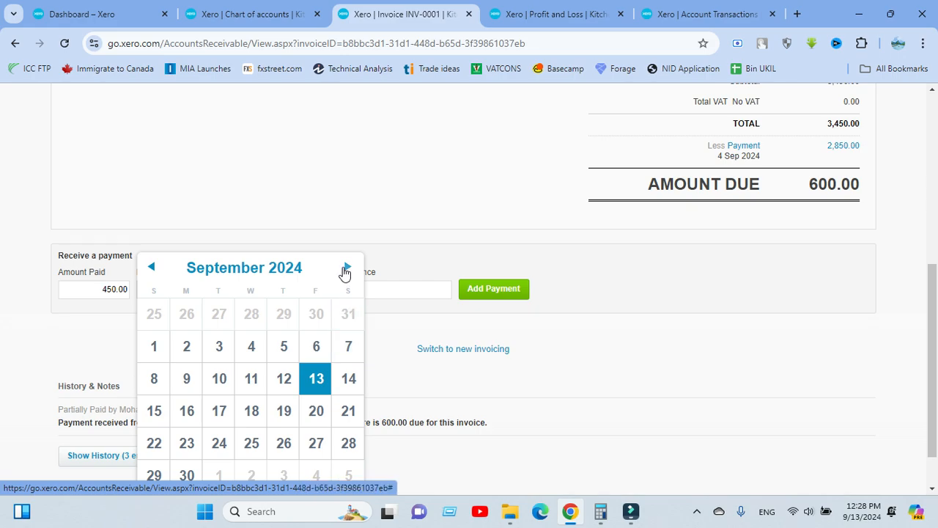
{"action": "left_click", "coordinate": [351, 260]}
{"action": "triple_click", "coordinate": [348, 265]}
{"action": "left_click", "coordinate": [150, 266]}
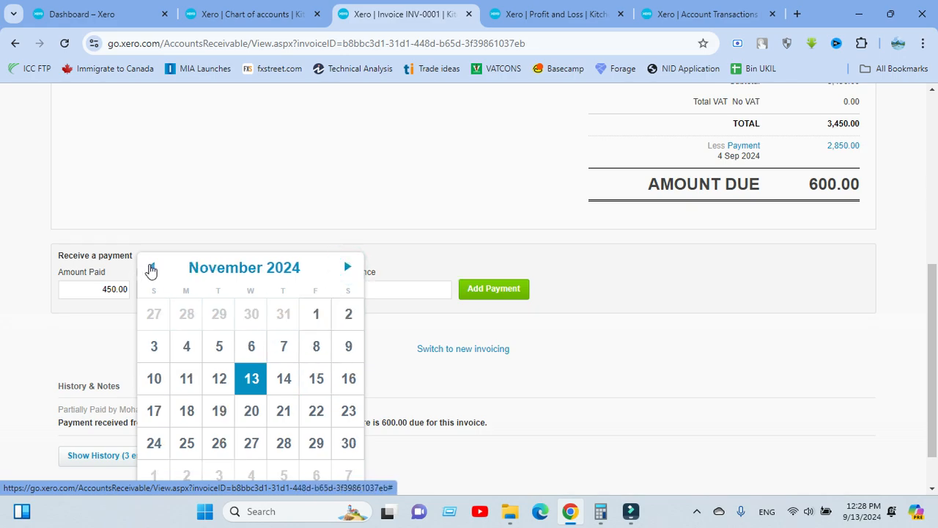
{"action": "left_click", "coordinate": [150, 267]}
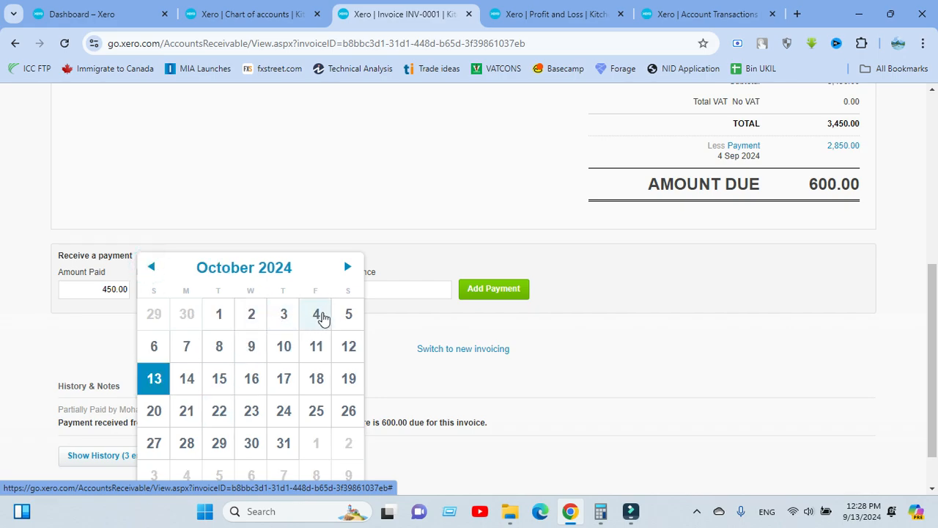
{"action": "left_click", "coordinate": [187, 347]}
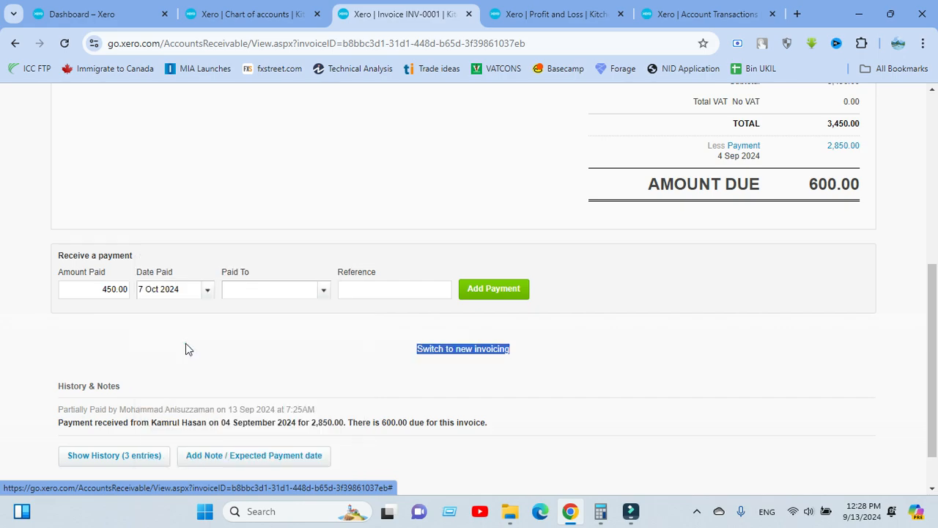
{"action": "double_click", "coordinate": [184, 342]}
{"action": "left_click", "coordinate": [205, 341]}
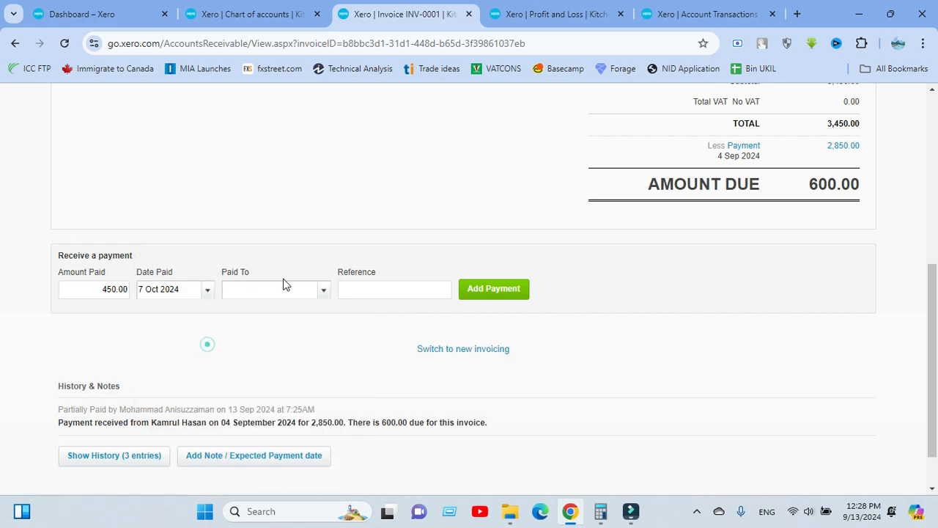
Browse the Paid To account list without choosing an account
{"action": "left_click", "coordinate": [323, 289]}
{"action": "scroll", "coordinate": [277, 249], "scroll_direction": "up", "scroll_amount": 2}
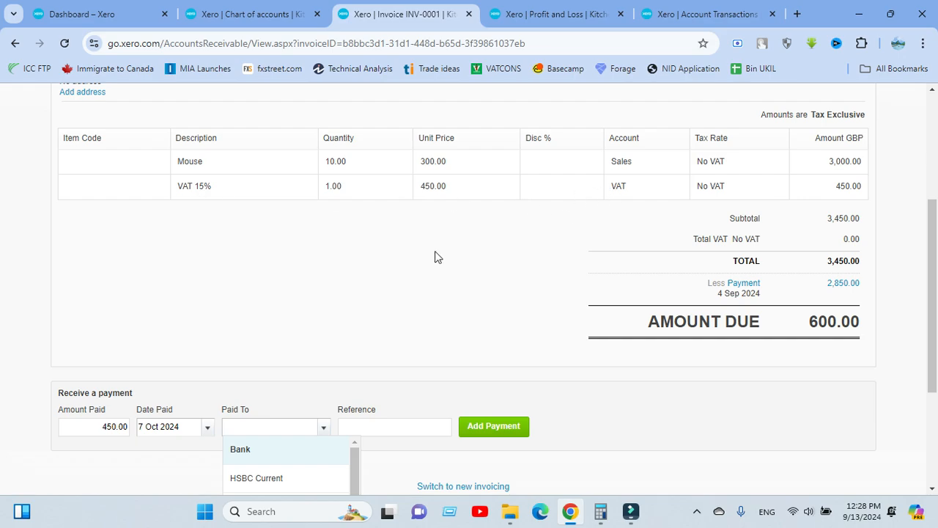
{"action": "scroll", "coordinate": [489, 240], "scroll_direction": "down", "scroll_amount": 2}
{"action": "scroll", "coordinate": [250, 398], "scroll_direction": "down", "scroll_amount": 4}
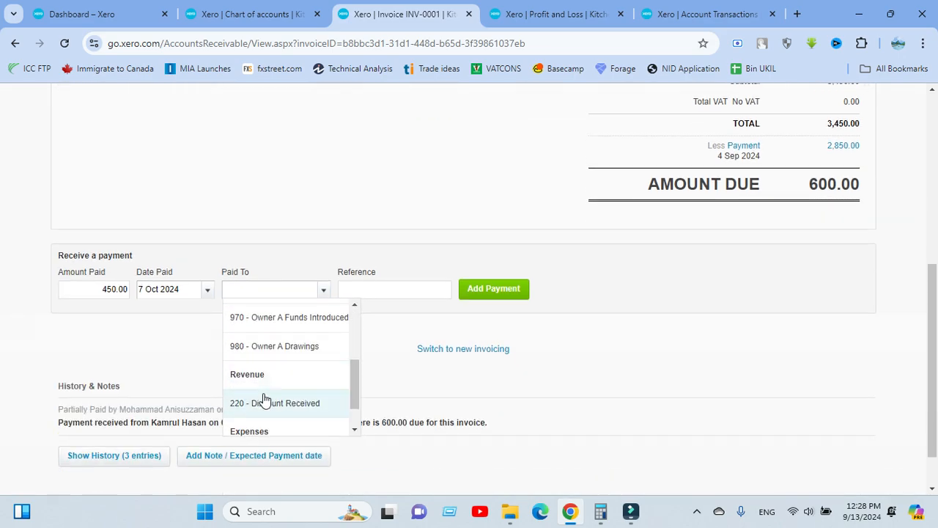
{"action": "scroll", "coordinate": [264, 399], "scroll_direction": "down", "scroll_amount": 1}
{"action": "scroll", "coordinate": [271, 407], "scroll_direction": "up", "scroll_amount": 5}
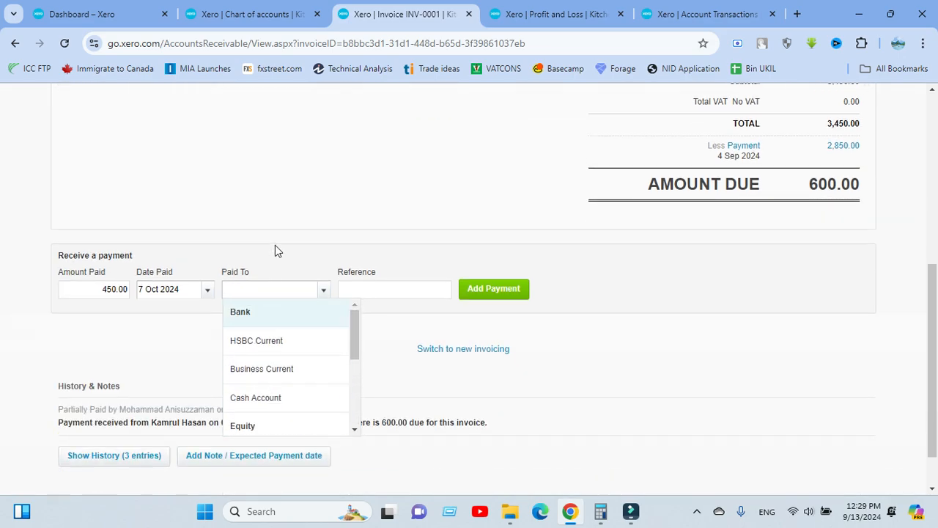
Search the Chart of accounts for 'vat', inspect account 820 VAT, then begin adding an account
{"action": "left_click", "coordinate": [244, 15]}
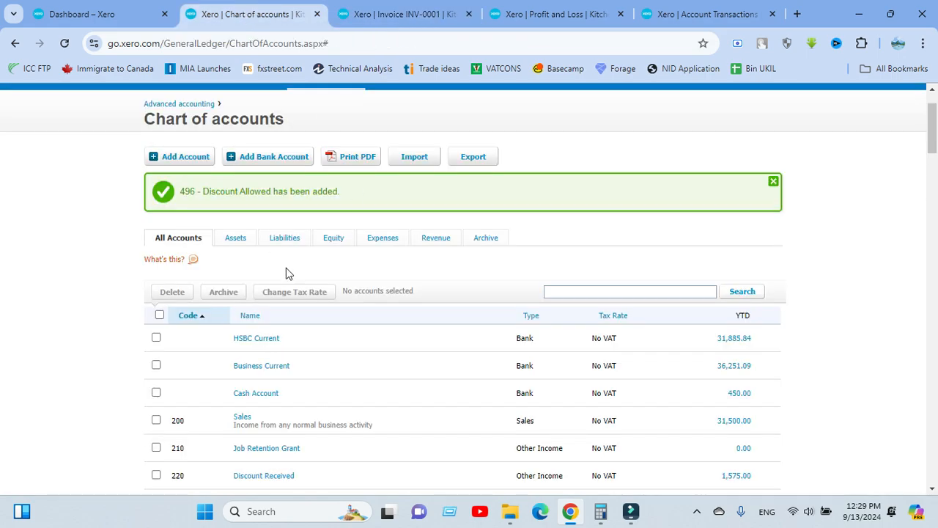
{"action": "scroll", "coordinate": [396, 322], "scroll_direction": "down", "scroll_amount": 2}
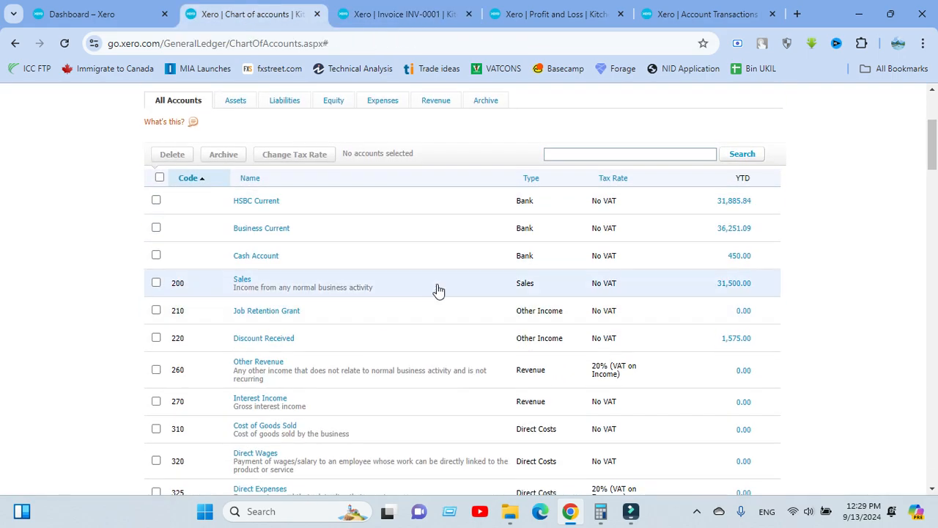
{"action": "left_click", "coordinate": [566, 154]}
{"action": "type", "text": "vat"}
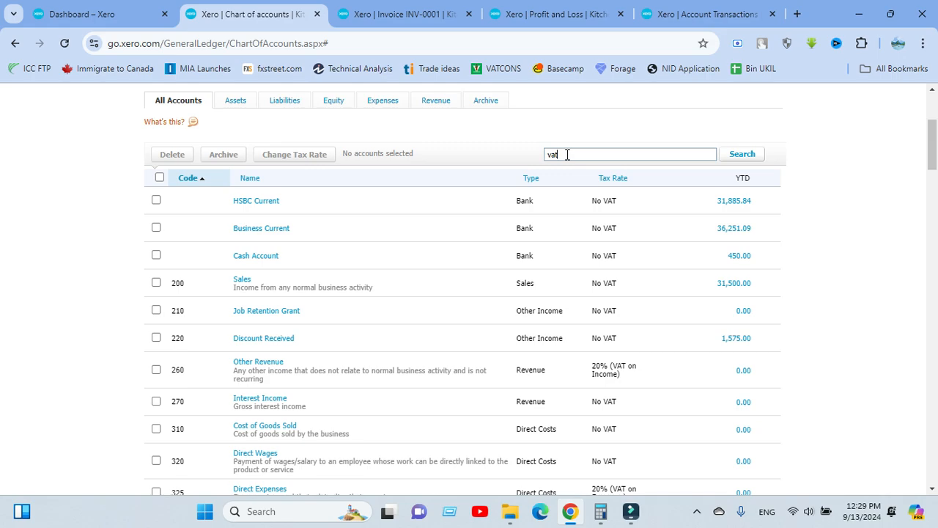
{"action": "key", "text": "Return"}
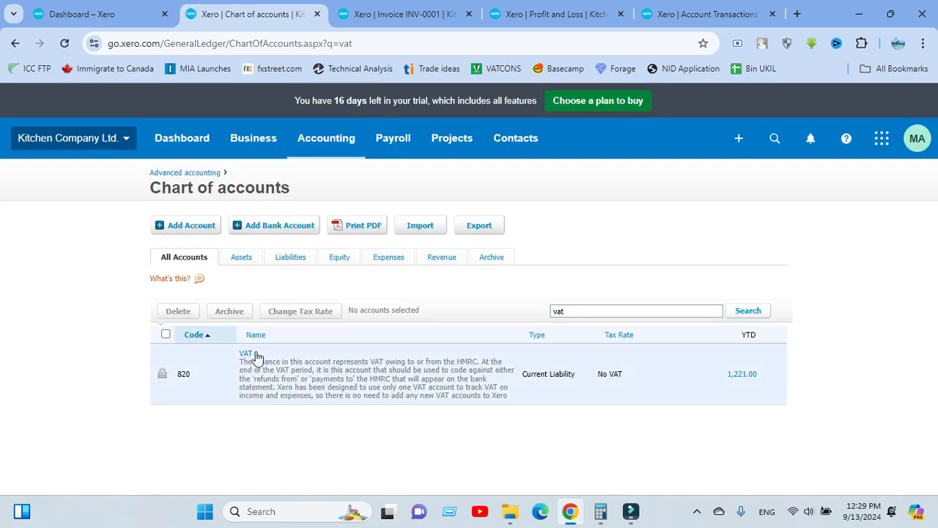
{"action": "left_click", "coordinate": [246, 355]}
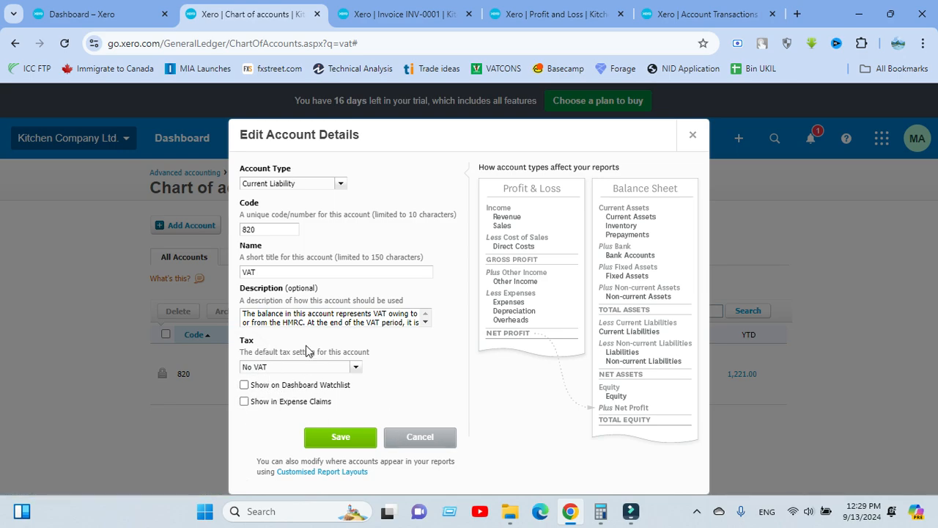
{"action": "left_click", "coordinate": [421, 438]}
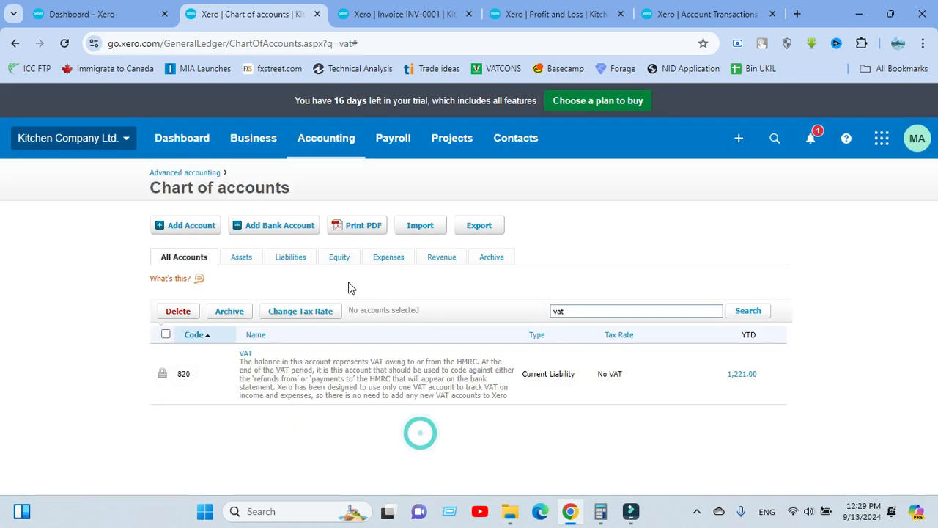
{"action": "left_click", "coordinate": [192, 226]}
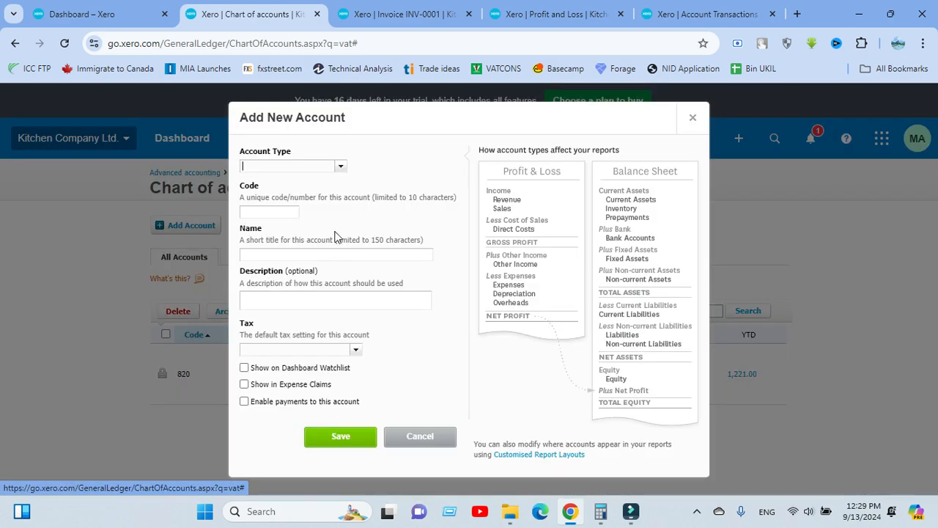
Create Current Liability account 8752 'VAT on Sales', then go to the Dashboard
{"action": "left_click", "coordinate": [341, 167]}
{"action": "scroll", "coordinate": [324, 227], "scroll_direction": "down", "scroll_amount": 5}
{"action": "scroll", "coordinate": [323, 212], "scroll_direction": "down", "scroll_amount": 2}
{"action": "scroll", "coordinate": [315, 216], "scroll_direction": "up", "scroll_amount": 2}
{"action": "left_click", "coordinate": [300, 212]}
{"action": "left_click", "coordinate": [262, 211]}
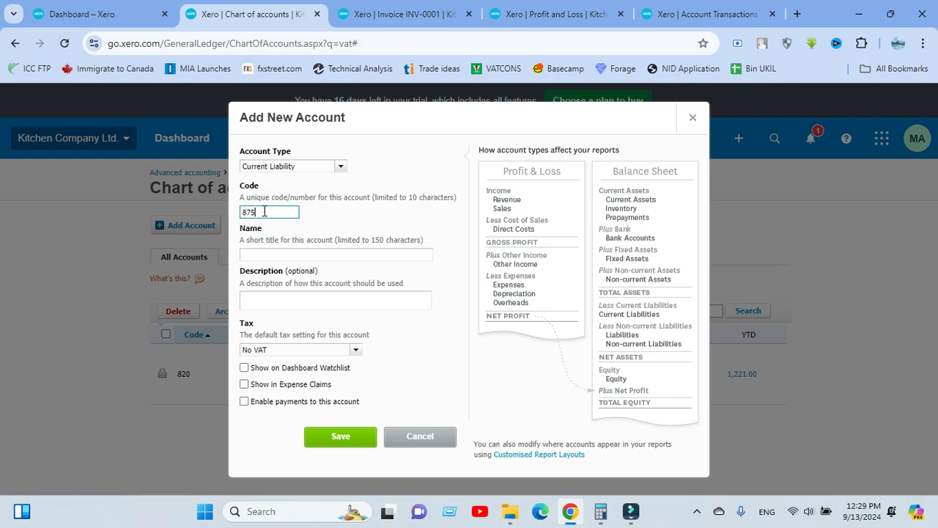
{"action": "left_click", "coordinate": [313, 224]}
{"action": "left_click", "coordinate": [279, 269]}
{"action": "type", "text": "V"}
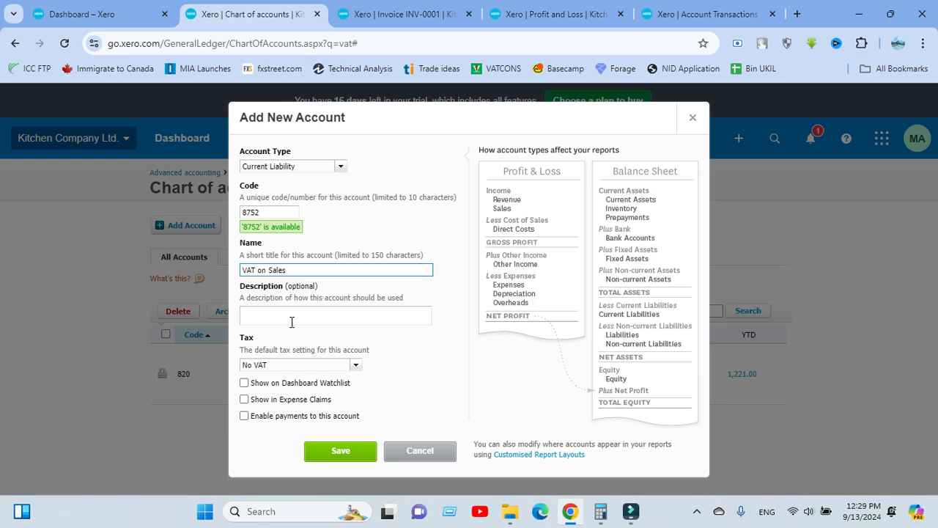
{"action": "type", "text": "AT on Sales"}
{"action": "left_click", "coordinate": [349, 453]}
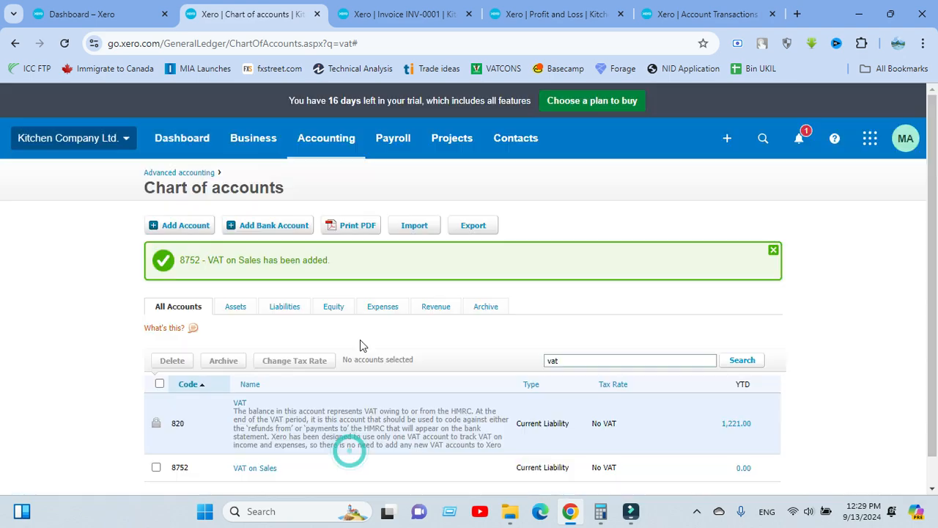
{"action": "left_click", "coordinate": [132, 22]}
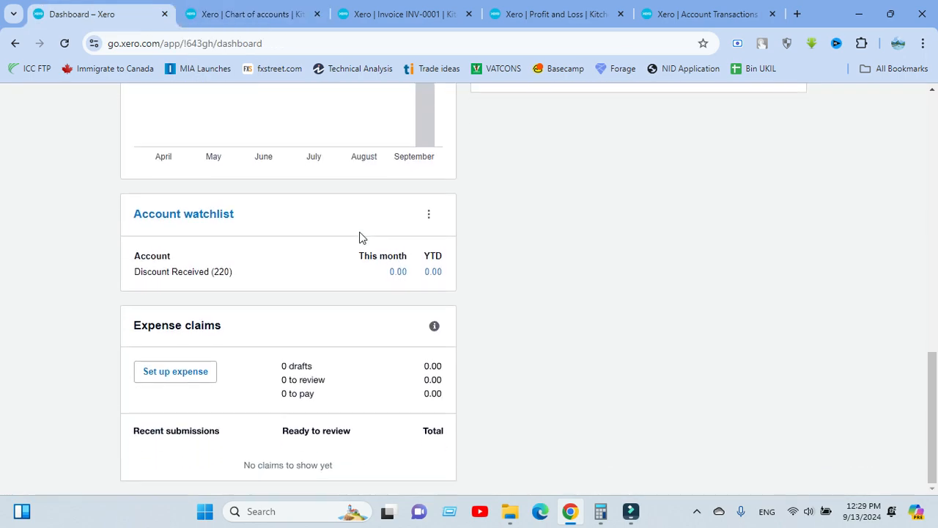
Edit INV-0001 to recode the VAT 15% line to 8752 - VAT on Sales and save
{"action": "left_click", "coordinate": [369, 12]}
{"action": "scroll", "coordinate": [418, 210], "scroll_direction": "up", "scroll_amount": 5}
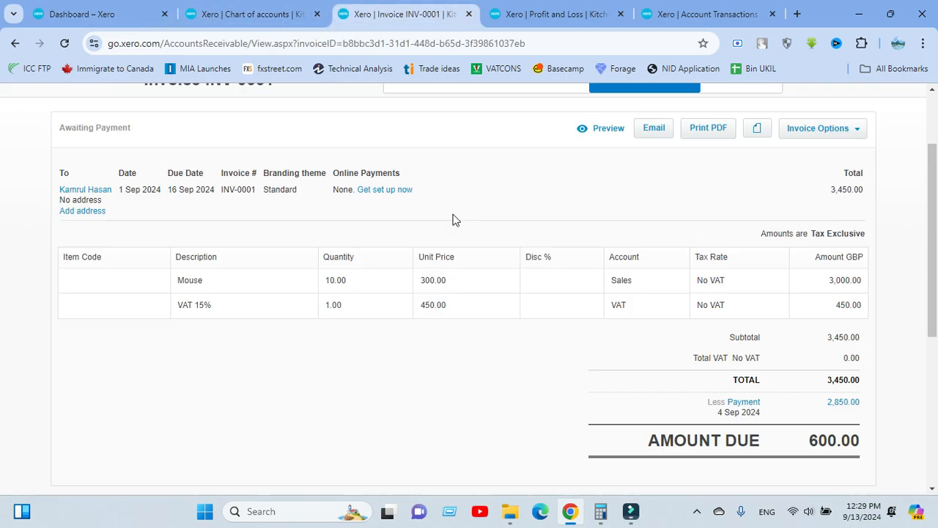
{"action": "scroll", "coordinate": [547, 264], "scroll_direction": "down", "scroll_amount": 2}
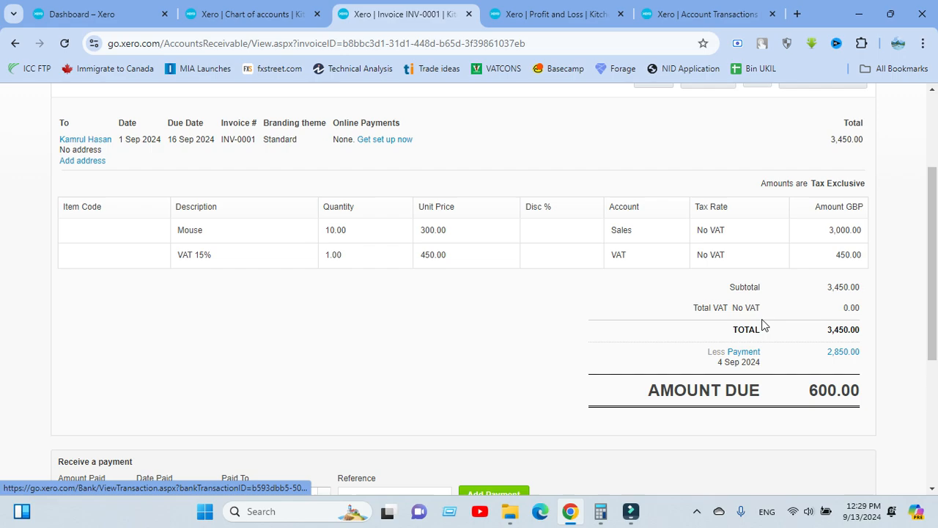
{"action": "scroll", "coordinate": [827, 264], "scroll_direction": "up", "scroll_amount": 2}
{"action": "left_click", "coordinate": [836, 233]}
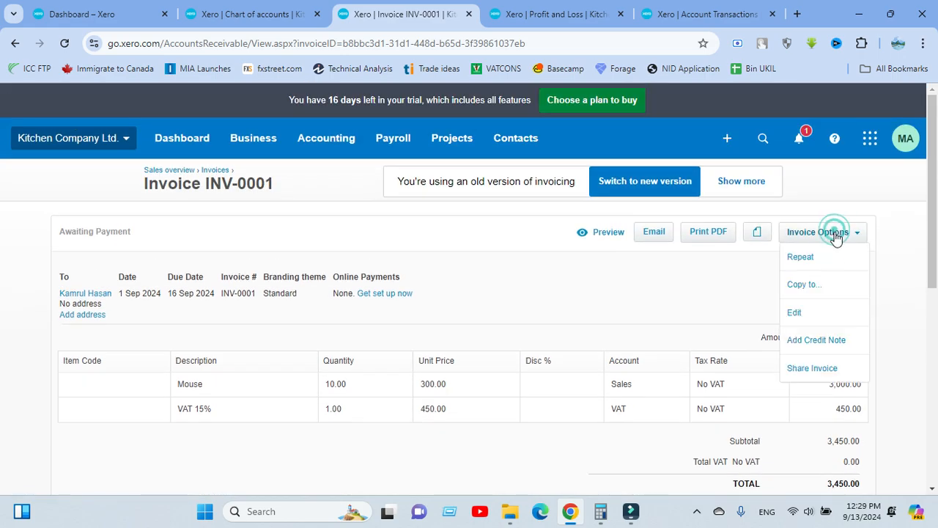
{"action": "left_click", "coordinate": [807, 311]}
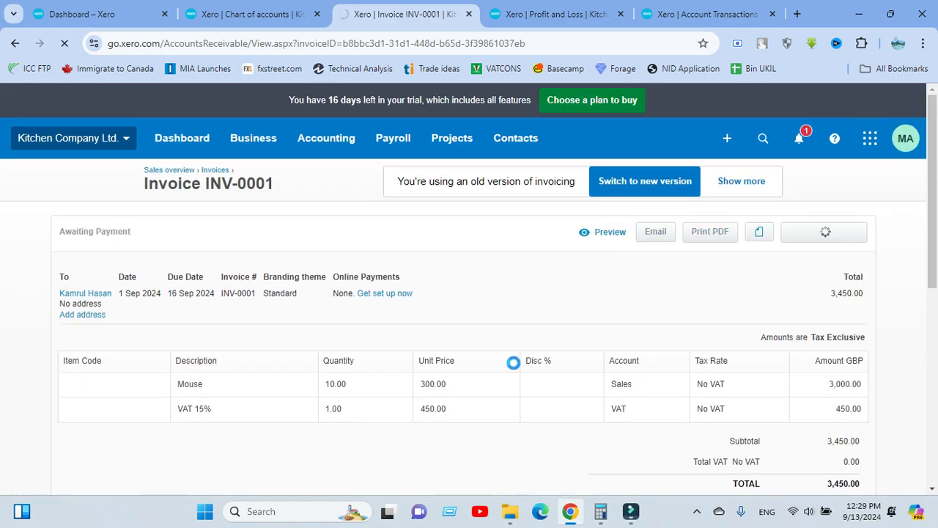
{"action": "scroll", "coordinate": [499, 370], "scroll_direction": "down", "scroll_amount": 1}
{"action": "left_click", "coordinate": [609, 364]}
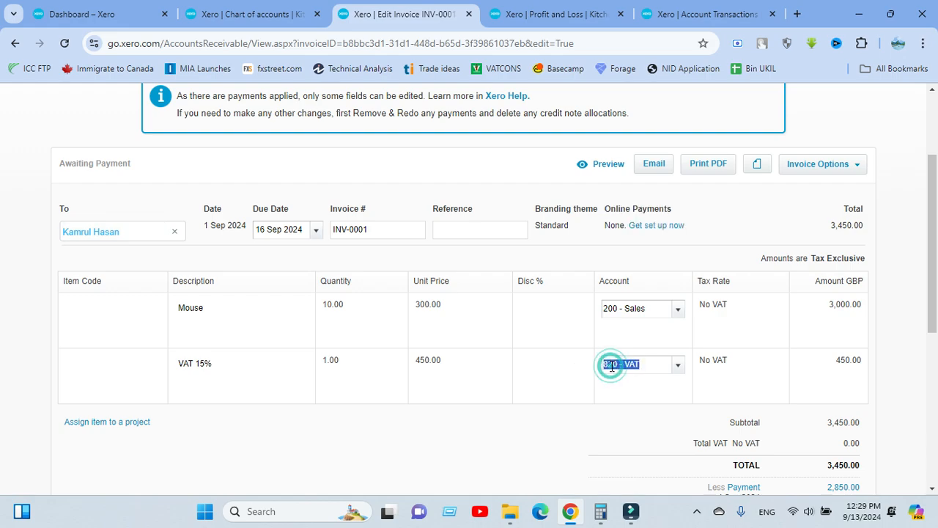
{"action": "type", "text": "vat"}
{"action": "left_click", "coordinate": [645, 415]}
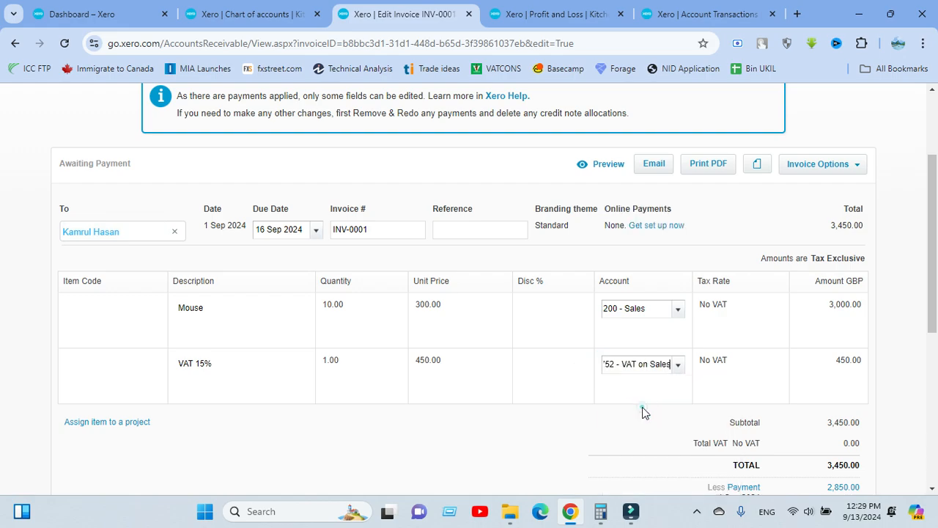
{"action": "scroll", "coordinate": [548, 417], "scroll_direction": "down", "scroll_amount": 4}
{"action": "left_click", "coordinate": [796, 314]}
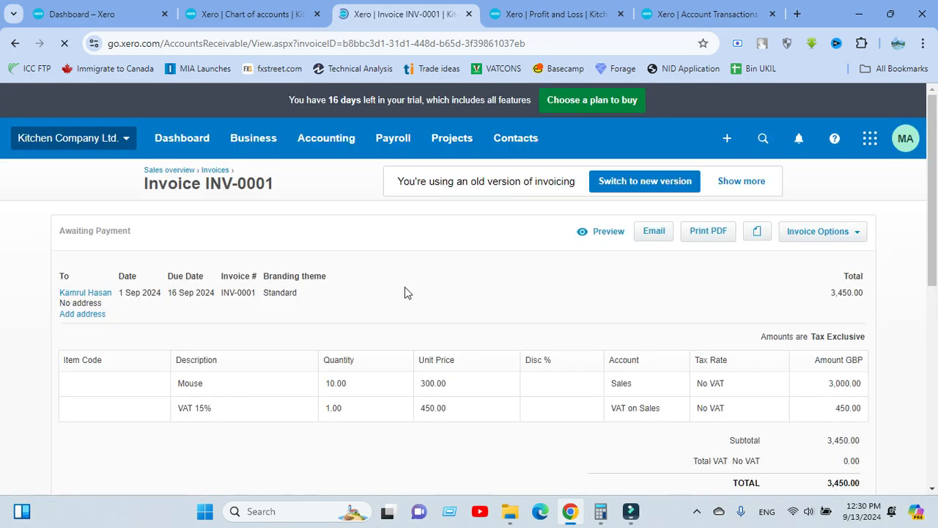
Change the INV-0001 Amount Paid from 600.00 to 450.00
{"action": "scroll", "coordinate": [290, 347], "scroll_direction": "down", "scroll_amount": 6}
{"action": "left_click", "coordinate": [122, 224]}
{"action": "type", "text": "45"}
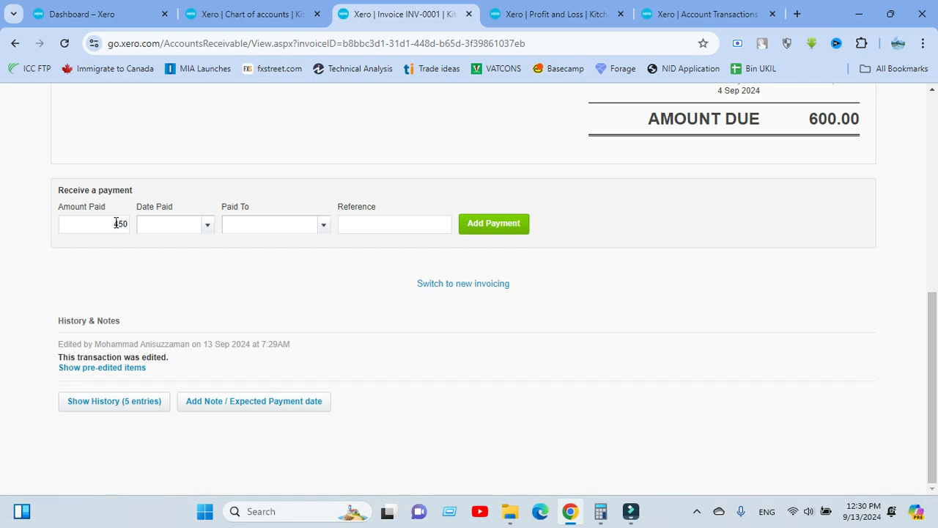
{"action": "type", "text": "0"}
{"action": "left_click", "coordinate": [185, 173]}
Set Date Paid to 7 October 2024
{"action": "left_click", "coordinate": [207, 224]}
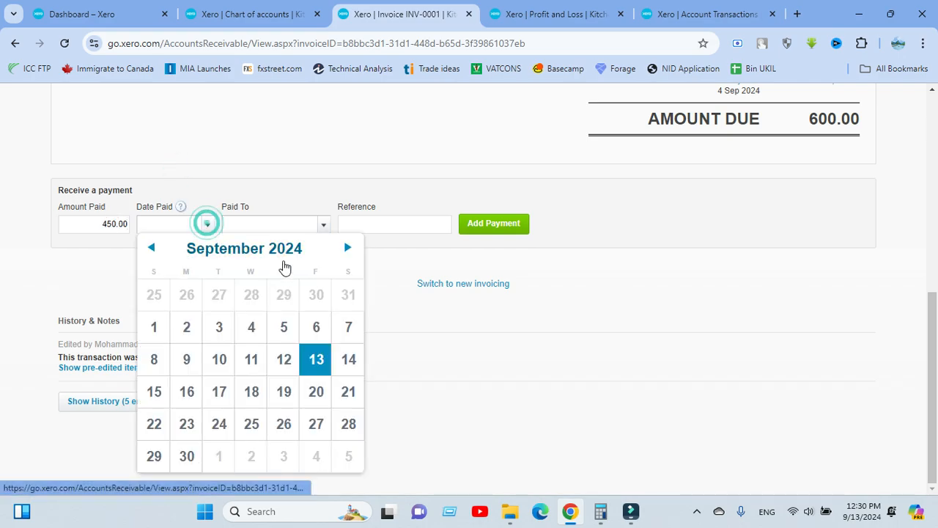
{"action": "left_click", "coordinate": [346, 249]}
{"action": "left_click", "coordinate": [345, 250]}
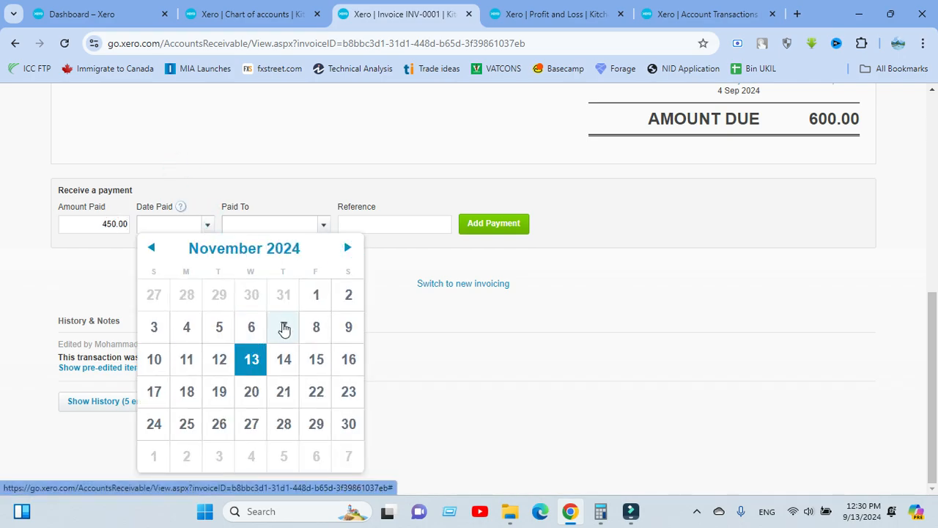
{"action": "left_click", "coordinate": [151, 249]}
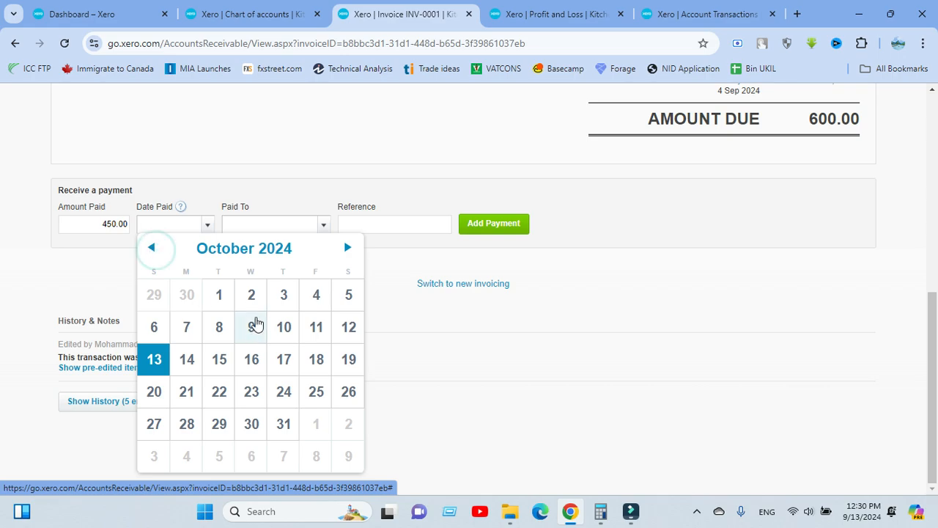
{"action": "left_click", "coordinate": [188, 327]}
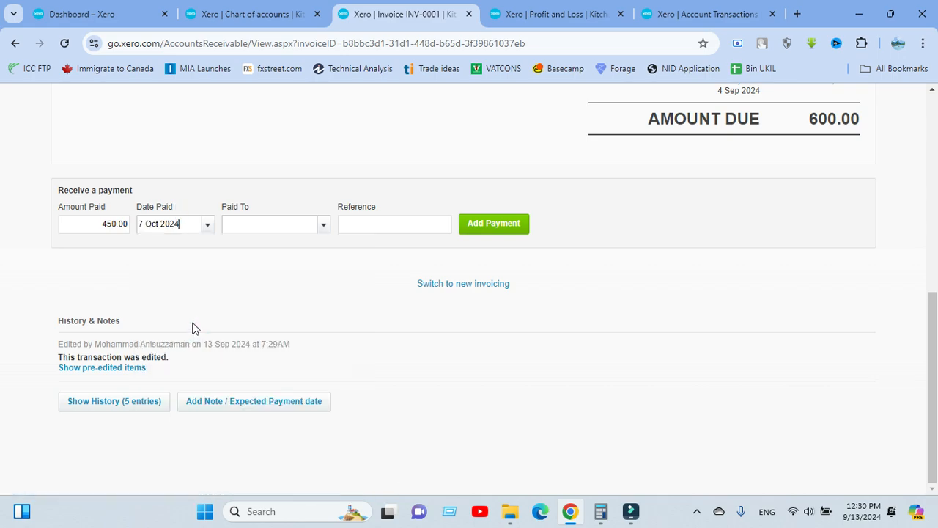
{"action": "left_click", "coordinate": [211, 295]}
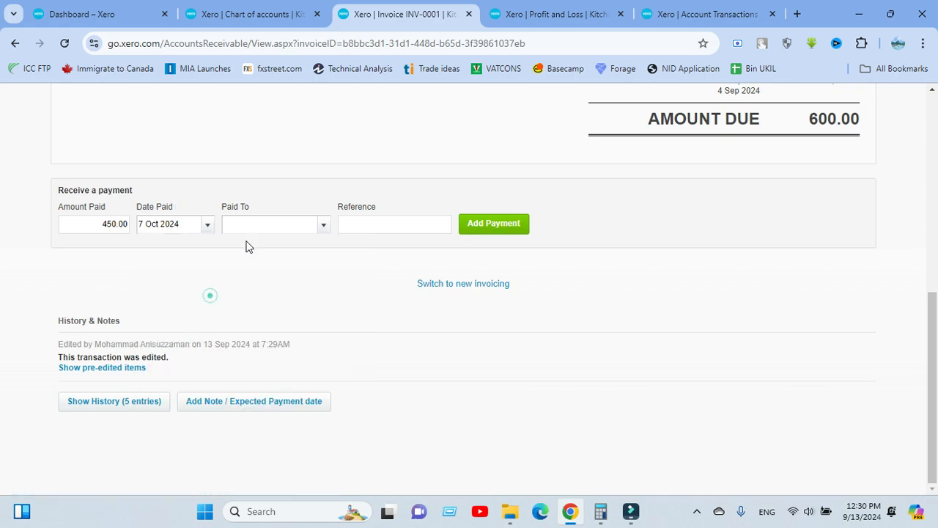
Browse the Paid To account list without choosing an account
{"action": "left_click", "coordinate": [326, 227]}
{"action": "scroll", "coordinate": [315, 279], "scroll_direction": "down", "scroll_amount": 5}
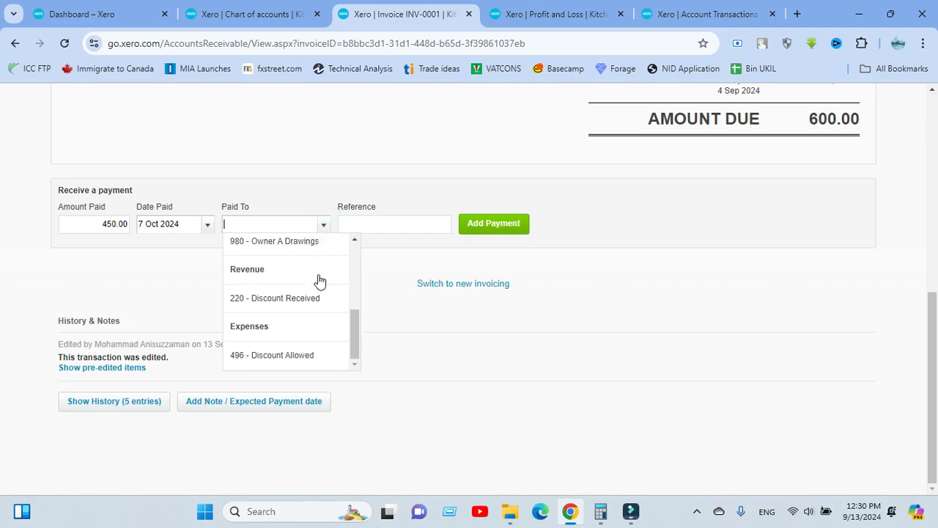
{"action": "scroll", "coordinate": [294, 302], "scroll_direction": "up", "scroll_amount": 1}
{"action": "scroll", "coordinate": [296, 302], "scroll_direction": "down", "scroll_amount": 1}
{"action": "scroll", "coordinate": [301, 297], "scroll_direction": "up", "scroll_amount": 2}
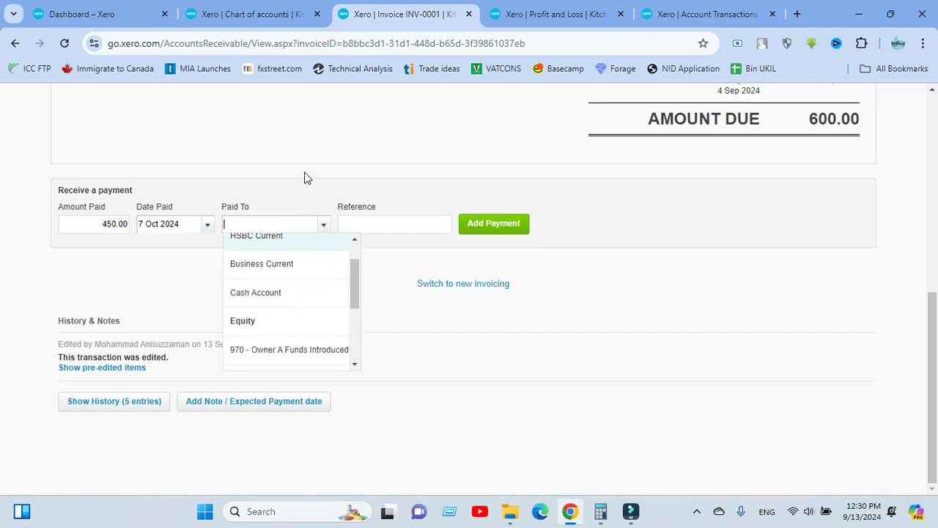
Enable payments on the 8752 VAT on Sales account, then reload the INV-0001 invoice
{"action": "left_click", "coordinate": [251, 15]}
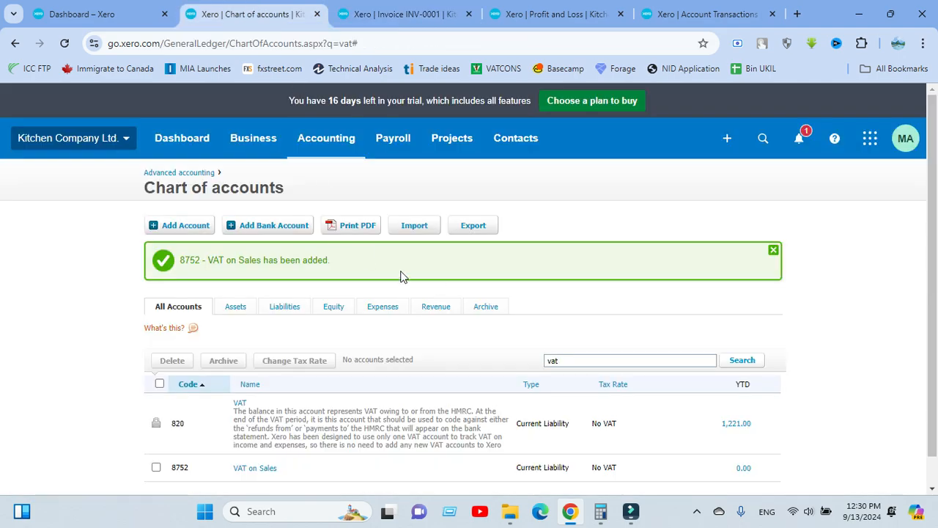
{"action": "scroll", "coordinate": [330, 339], "scroll_direction": "down", "scroll_amount": 1}
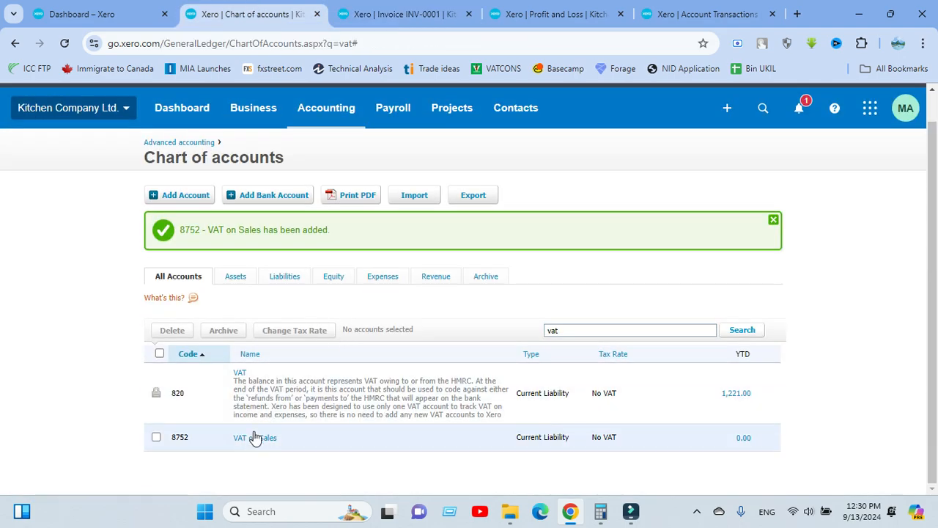
{"action": "left_click", "coordinate": [250, 440]}
{"action": "left_click", "coordinate": [244, 401]}
{"action": "left_click", "coordinate": [340, 436]}
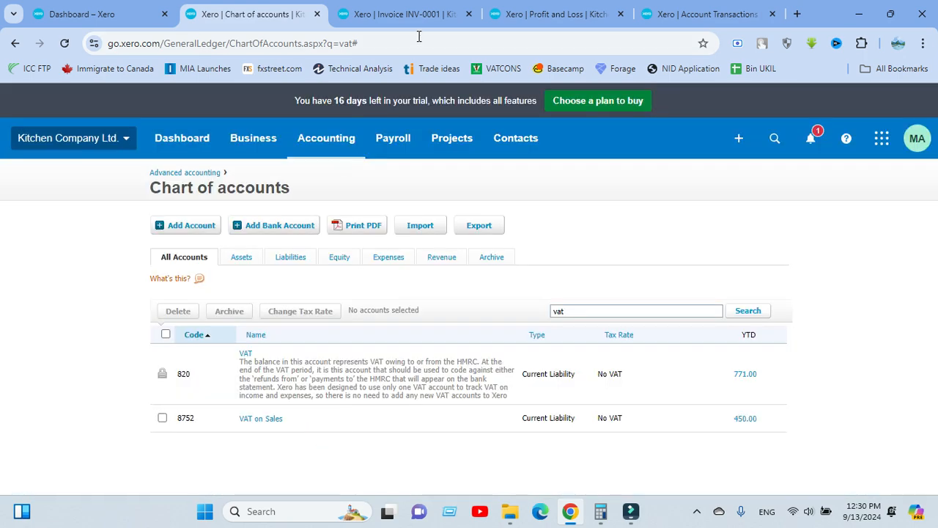
{"action": "left_click", "coordinate": [409, 15]}
{"action": "key", "text": "F5"}
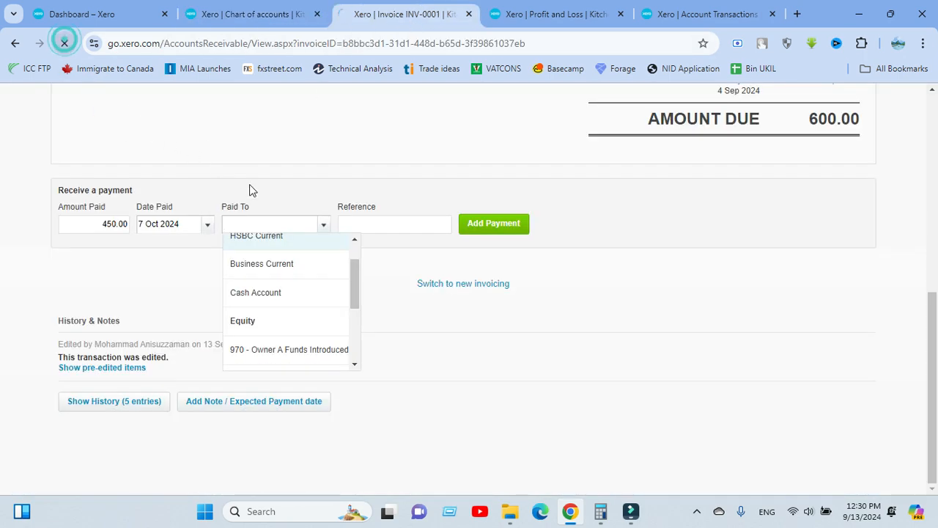
Clear the Amount Paid value and pick the 7th as the payment date
{"action": "double_click", "coordinate": [122, 223]}
{"action": "key", "text": "BackSpace"}
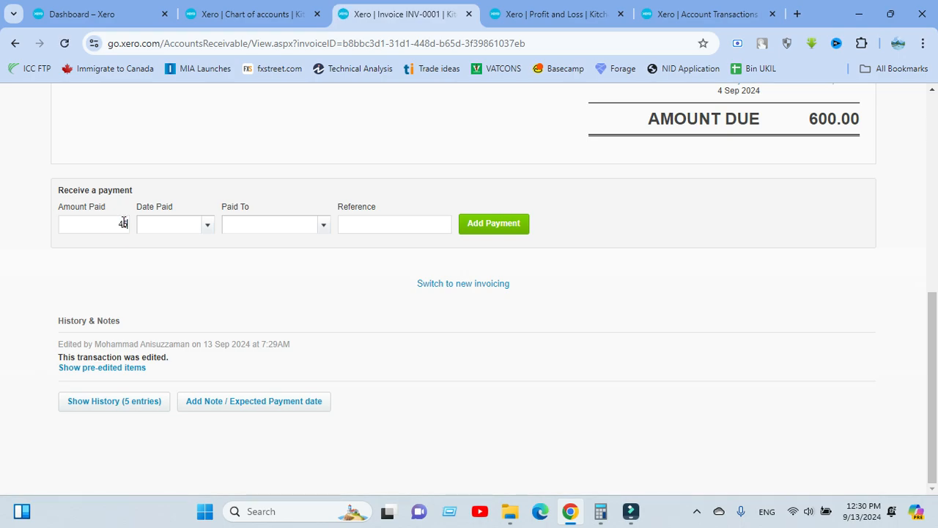
{"action": "left_click", "coordinate": [207, 227]}
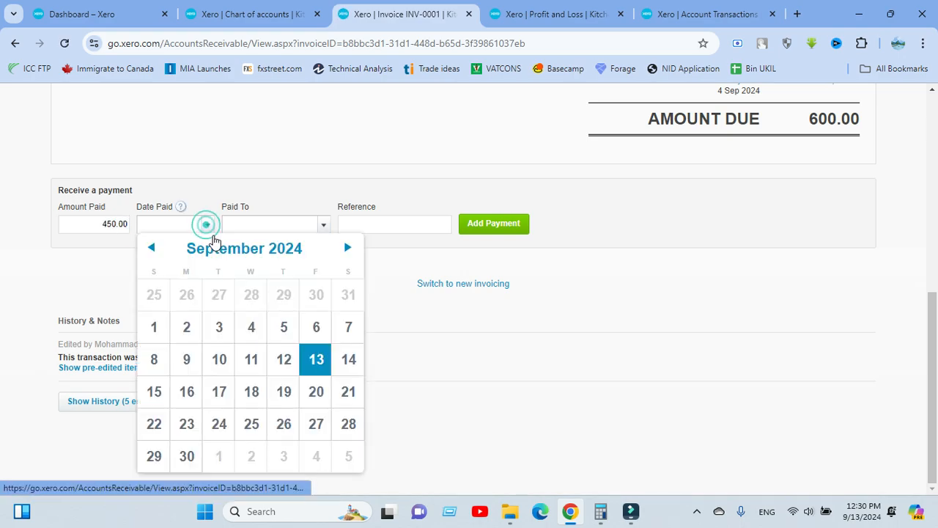
{"action": "left_click", "coordinate": [348, 248]}
{"action": "left_click", "coordinate": [348, 249]}
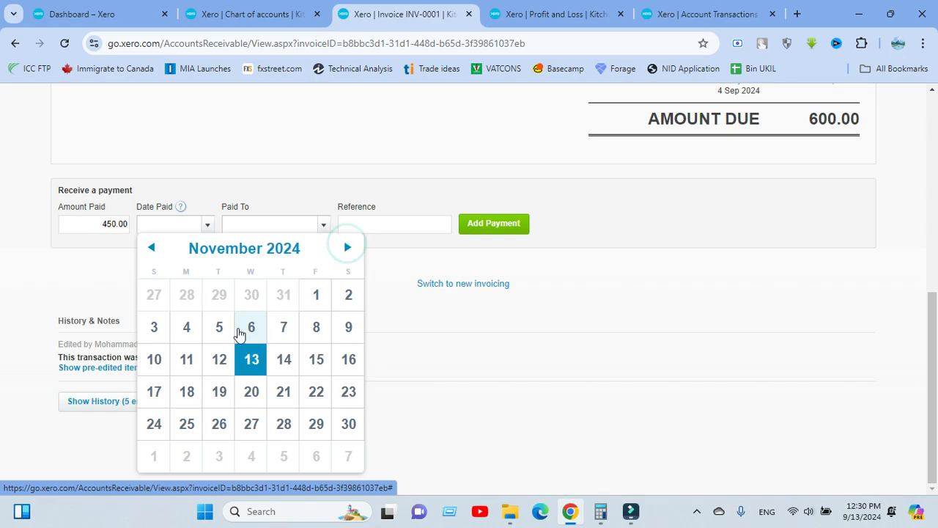
{"action": "left_click", "coordinate": [282, 326]}
Choose 8752 - VAT on Sales as the Paid To account
{"action": "left_click", "coordinate": [321, 223]}
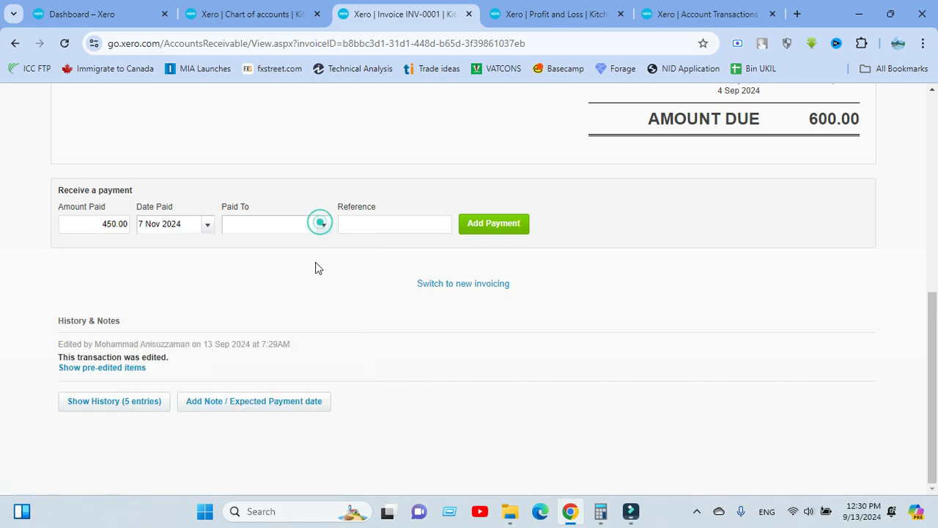
{"action": "left_click", "coordinate": [322, 224]}
{"action": "scroll", "coordinate": [318, 291], "scroll_direction": "down", "scroll_amount": 3}
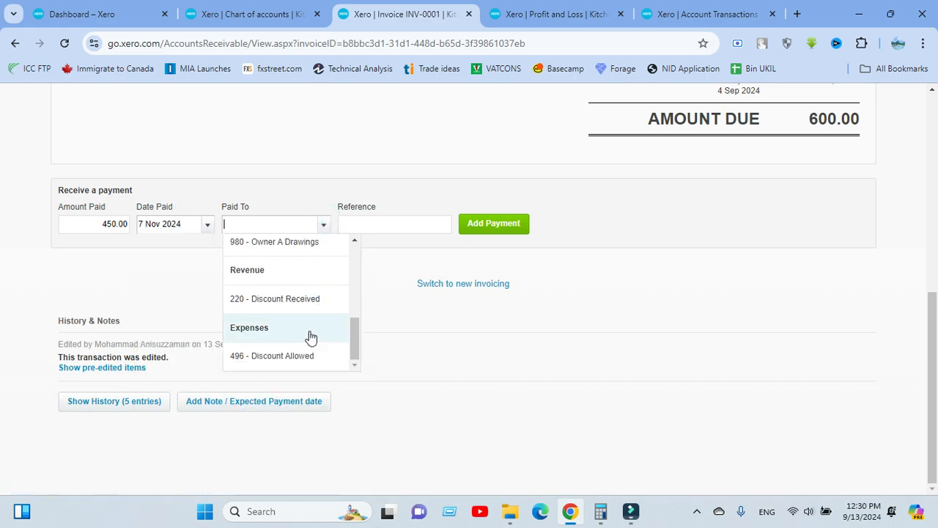
{"action": "scroll", "coordinate": [304, 320], "scroll_direction": "up", "scroll_amount": 1}
{"action": "scroll", "coordinate": [305, 320], "scroll_direction": "up", "scroll_amount": 2}
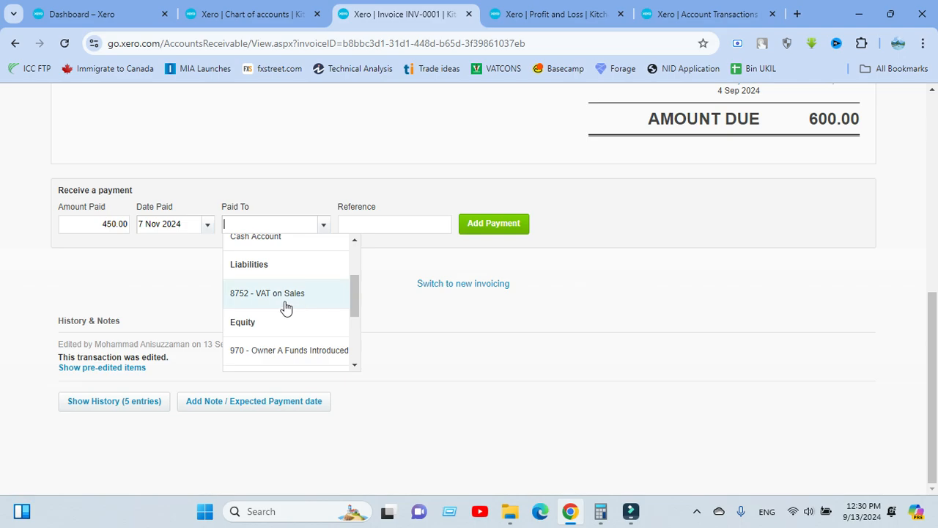
{"action": "left_click", "coordinate": [272, 300]}
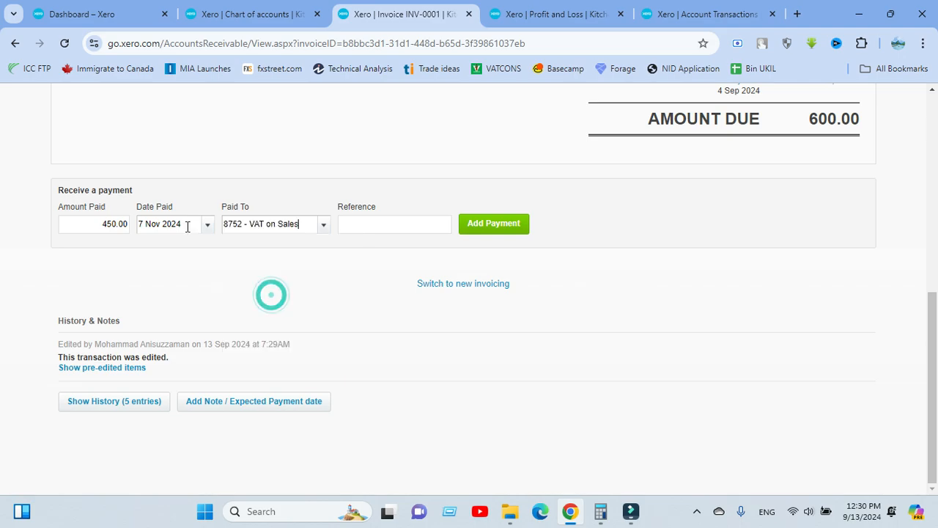
Correct Date Paid to 7 October 2024, then view the VAT account transactions report
{"action": "left_click", "coordinate": [207, 224]}
{"action": "left_click", "coordinate": [149, 248]}
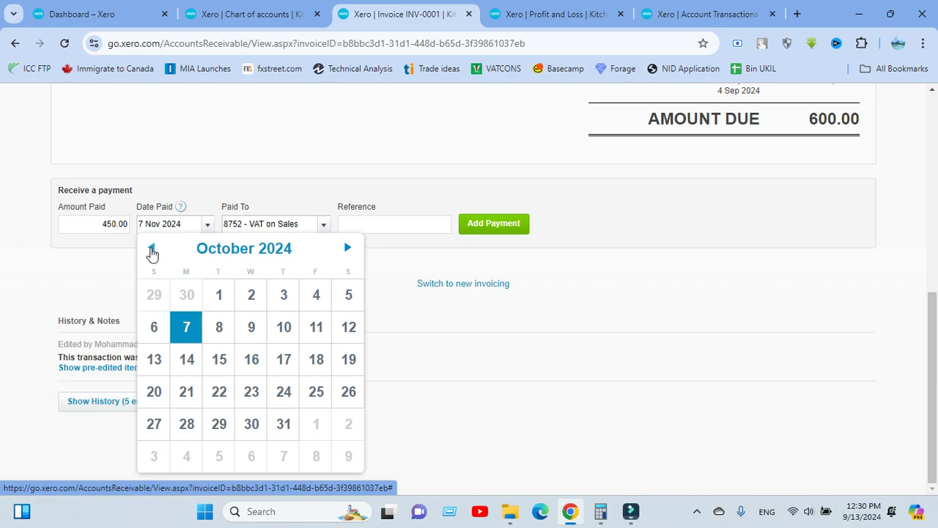
{"action": "left_click", "coordinate": [187, 324]}
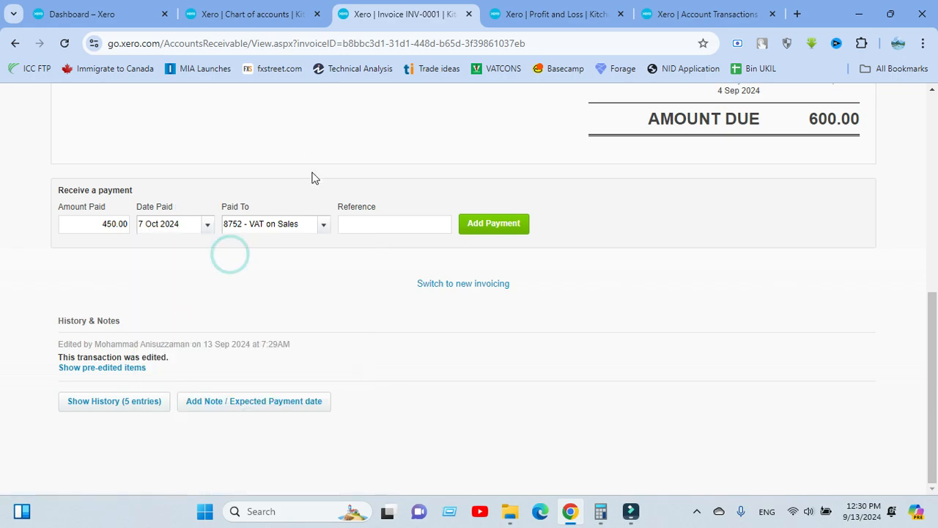
{"action": "scroll", "coordinate": [369, 178], "scroll_direction": "up", "scroll_amount": 4}
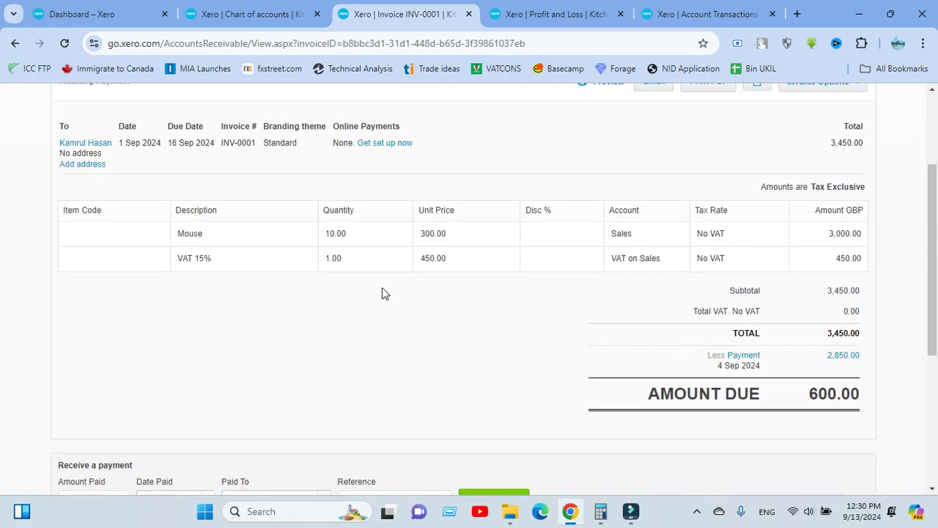
{"action": "scroll", "coordinate": [440, 205], "scroll_direction": "up", "scroll_amount": 2}
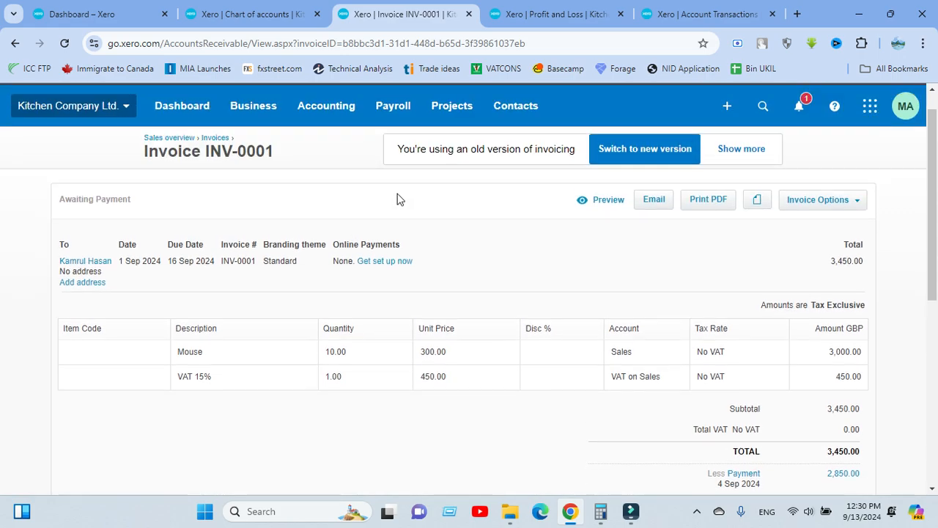
{"action": "scroll", "coordinate": [344, 271], "scroll_direction": "down", "scroll_amount": 2}
{"action": "scroll", "coordinate": [298, 247], "scroll_direction": "down", "scroll_amount": 3}
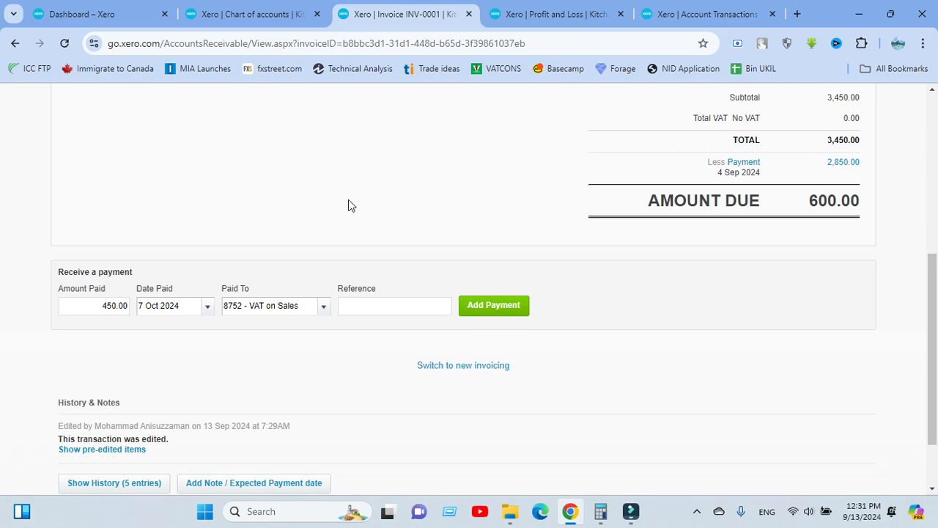
{"action": "scroll", "coordinate": [348, 205], "scroll_direction": "up", "scroll_amount": 3}
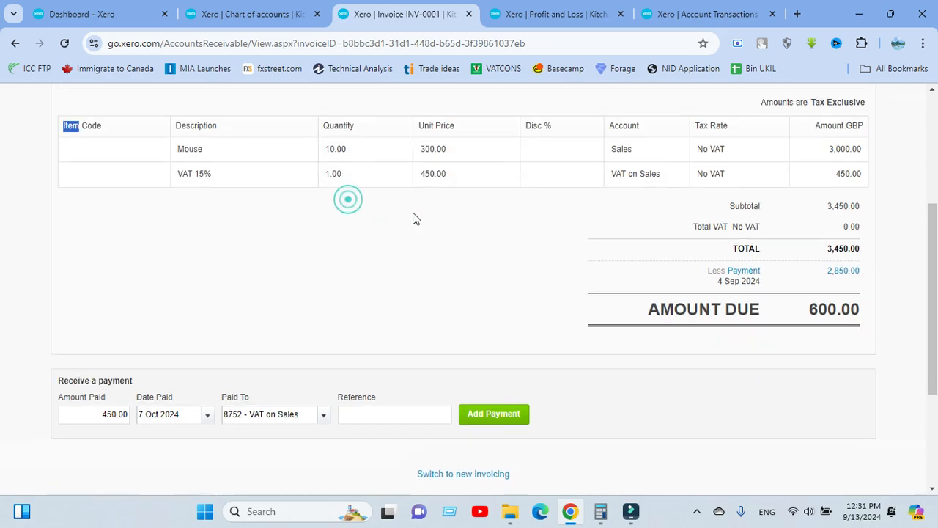
{"action": "left_click", "coordinate": [453, 327]}
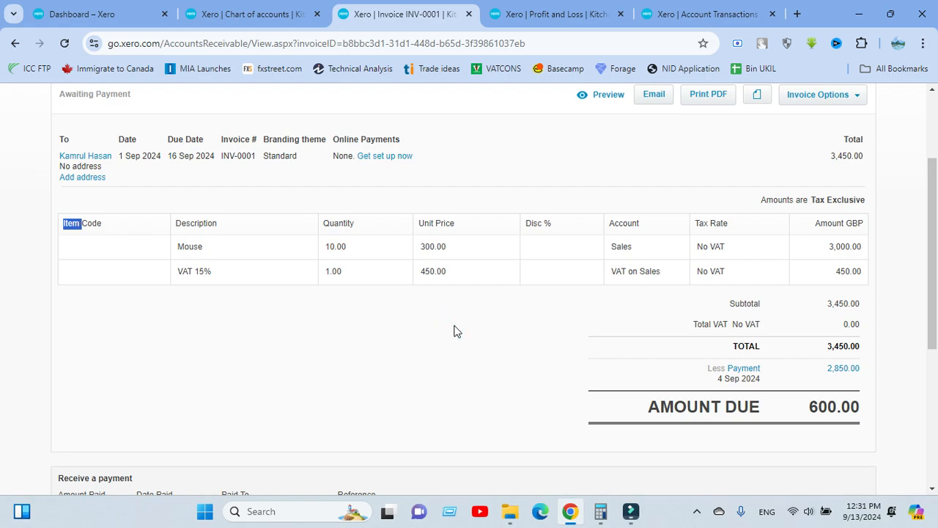
{"action": "left_click", "coordinate": [680, 12]}
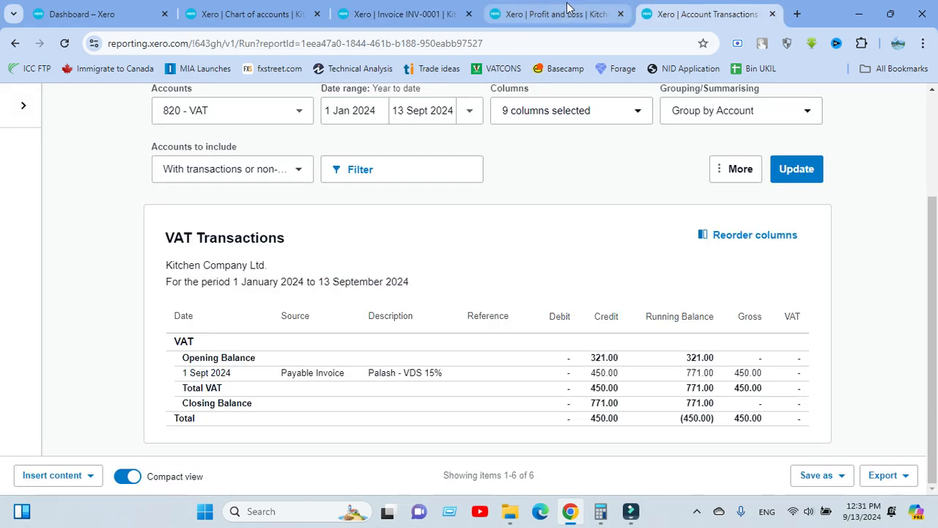
Refresh the VAT transactions report and return to the Balance Sheet
{"action": "left_click", "coordinate": [796, 170]}
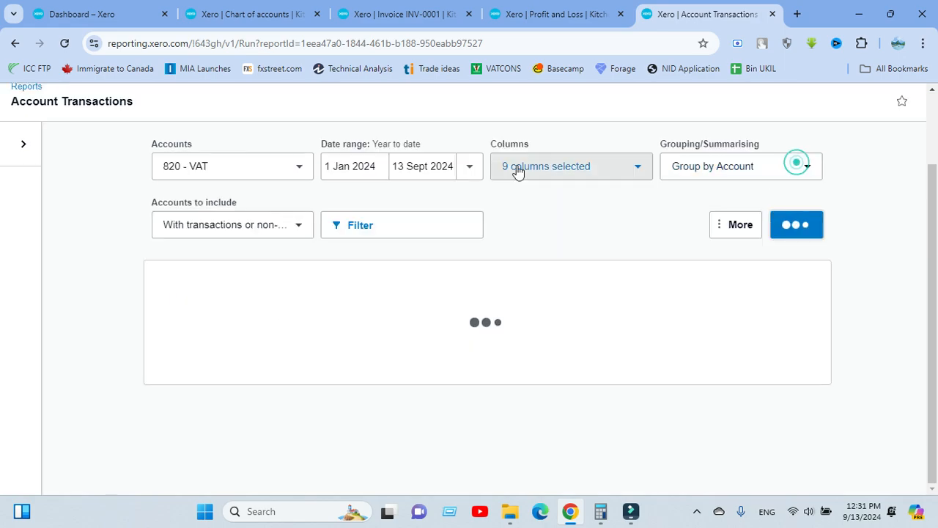
{"action": "left_click", "coordinate": [15, 43]}
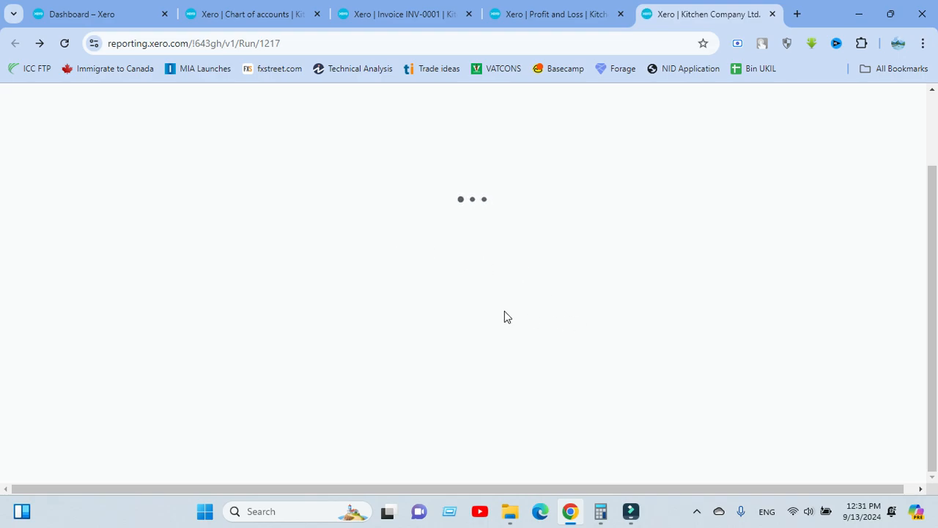
{"action": "scroll", "coordinate": [499, 350], "scroll_direction": "down", "scroll_amount": 5}
{"action": "scroll", "coordinate": [469, 333], "scroll_direction": "up", "scroll_amount": 5}
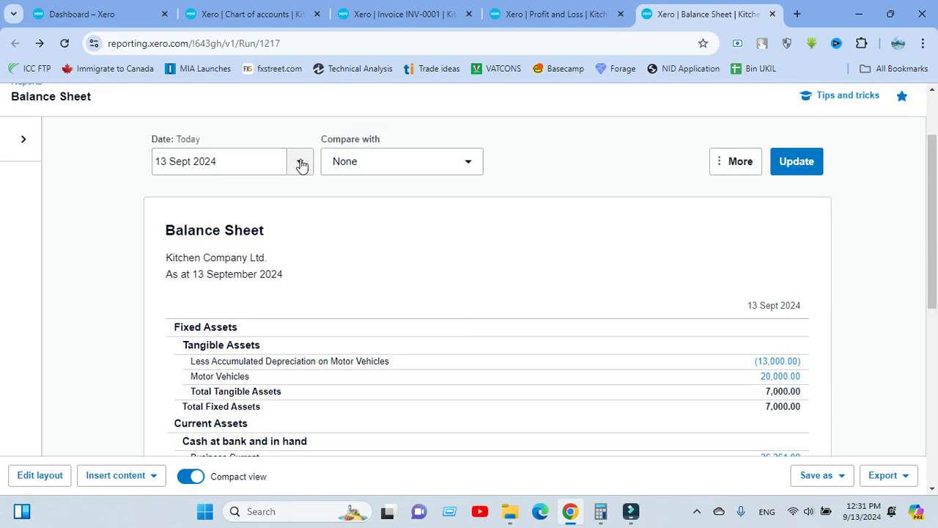
Check the Balance Sheet date options without changing them and review the creditors section
{"action": "left_click", "coordinate": [234, 159]}
{"action": "left_click", "coordinate": [307, 200]}
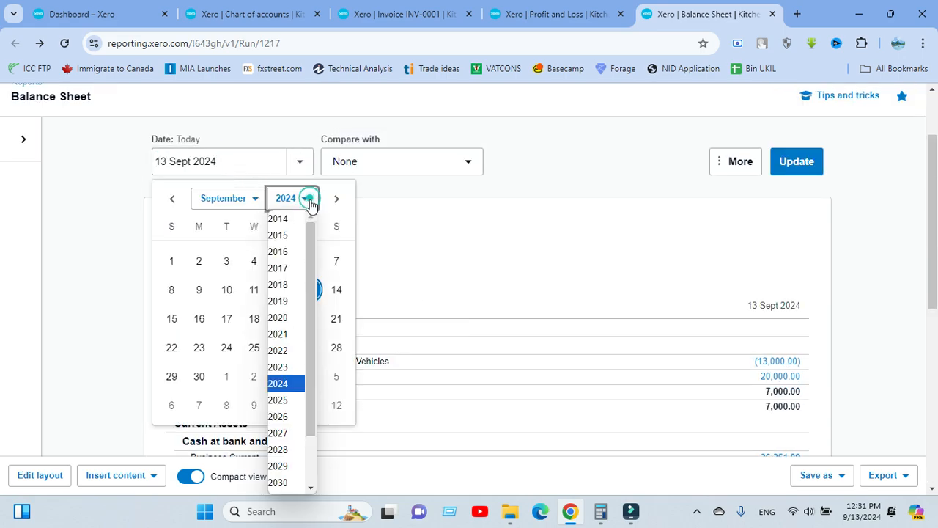
{"action": "left_click", "coordinate": [456, 198]}
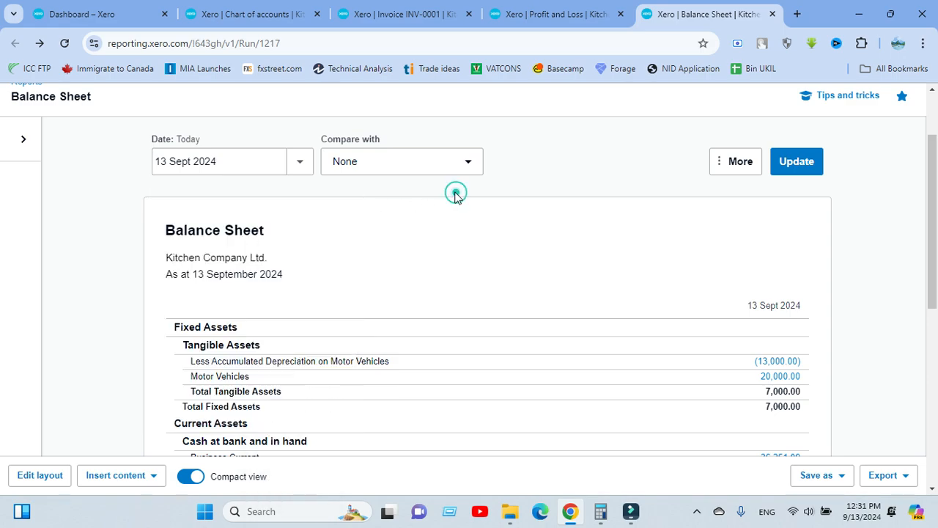
{"action": "left_click", "coordinate": [298, 160]}
{"action": "left_click", "coordinate": [268, 159]}
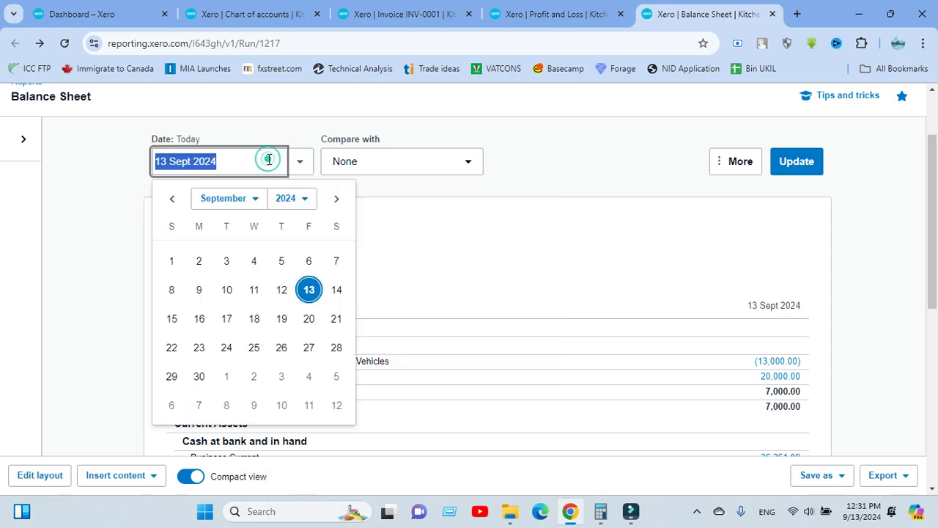
{"action": "left_click", "coordinate": [414, 196]}
{"action": "scroll", "coordinate": [352, 263], "scroll_direction": "down", "scroll_amount": 6}
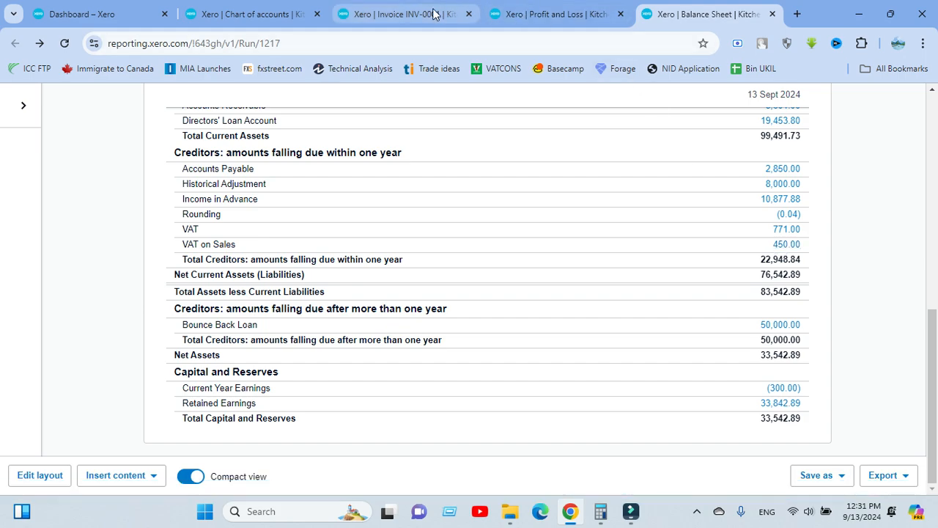
Return to the INV-0001 invoice and its payment form
{"action": "left_click", "coordinate": [400, 14]}
{"action": "left_click", "coordinate": [312, 339]}
{"action": "scroll", "coordinate": [479, 329], "scroll_direction": "down", "scroll_amount": 2}
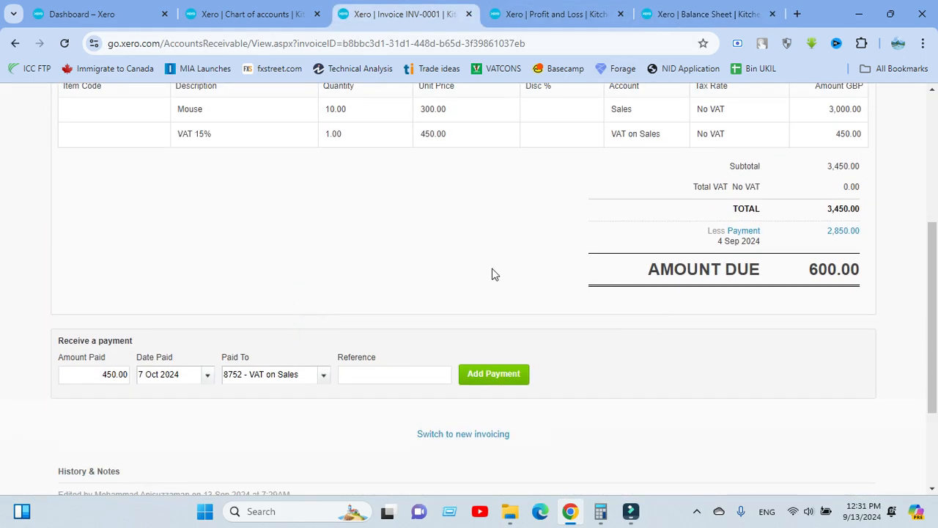
Add the 450.00 payment dated 7 Oct 2024 into 8752 - VAT on Sales
{"action": "scroll", "coordinate": [358, 237], "scroll_direction": "up", "scroll_amount": 1}
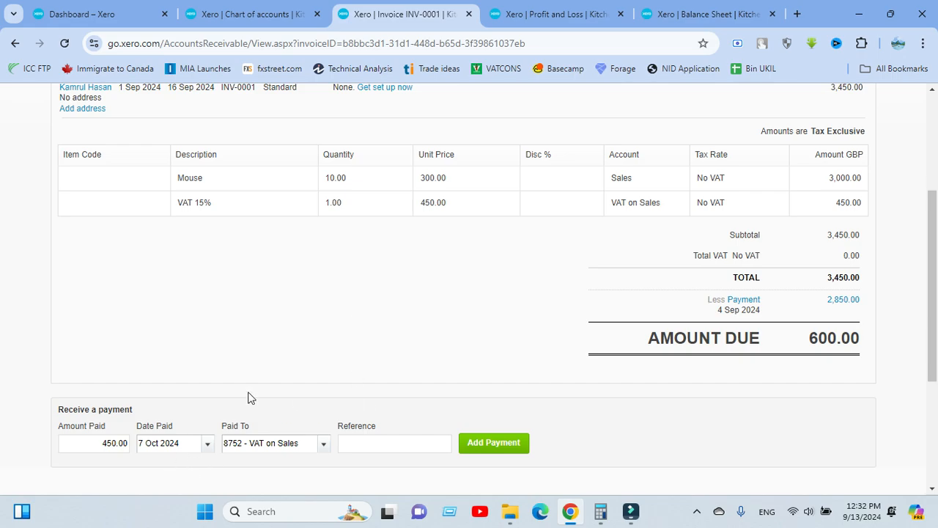
{"action": "scroll", "coordinate": [229, 291], "scroll_direction": "down", "scroll_amount": 3}
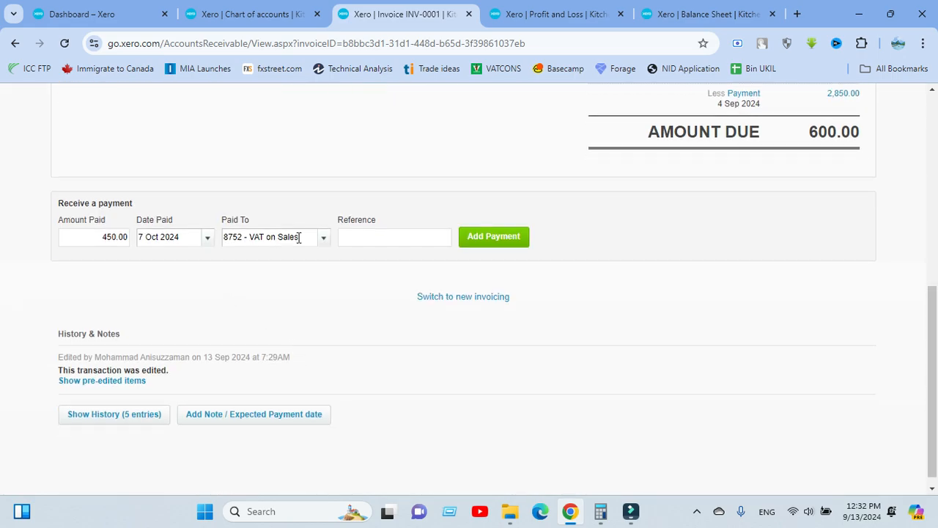
{"action": "scroll", "coordinate": [279, 237], "scroll_direction": "up", "scroll_amount": 1}
{"action": "left_click", "coordinate": [480, 307]}
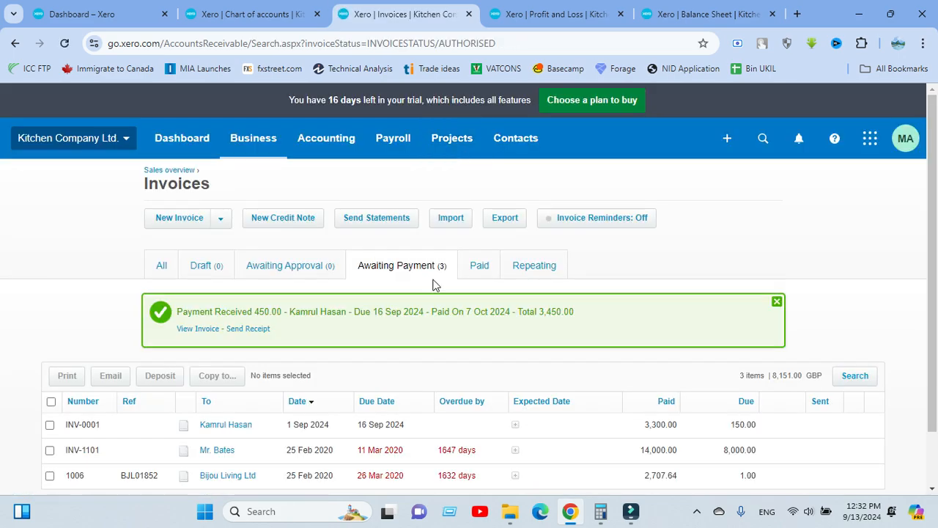
Update the Balance Sheet as at 13 September 2024 and scroll through it
{"action": "left_click", "coordinate": [699, 14]}
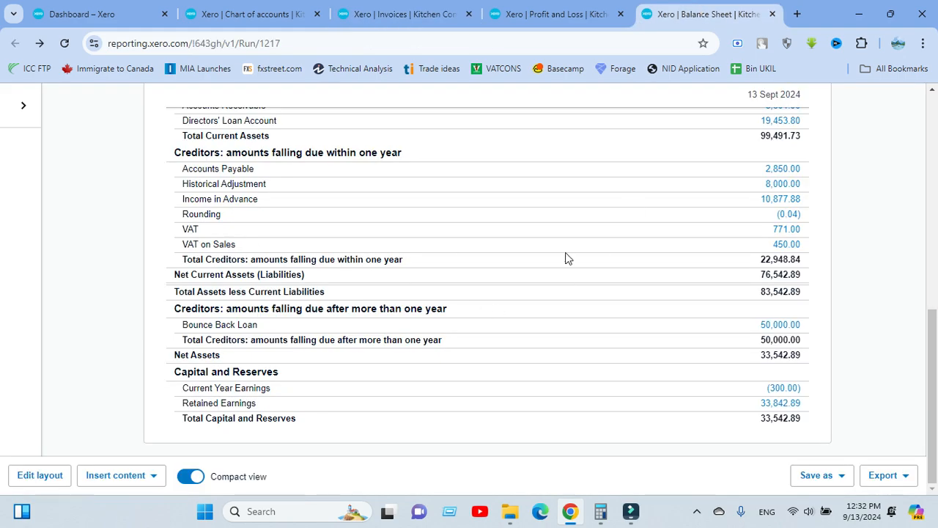
{"action": "scroll", "coordinate": [762, 233], "scroll_direction": "up", "scroll_amount": 10}
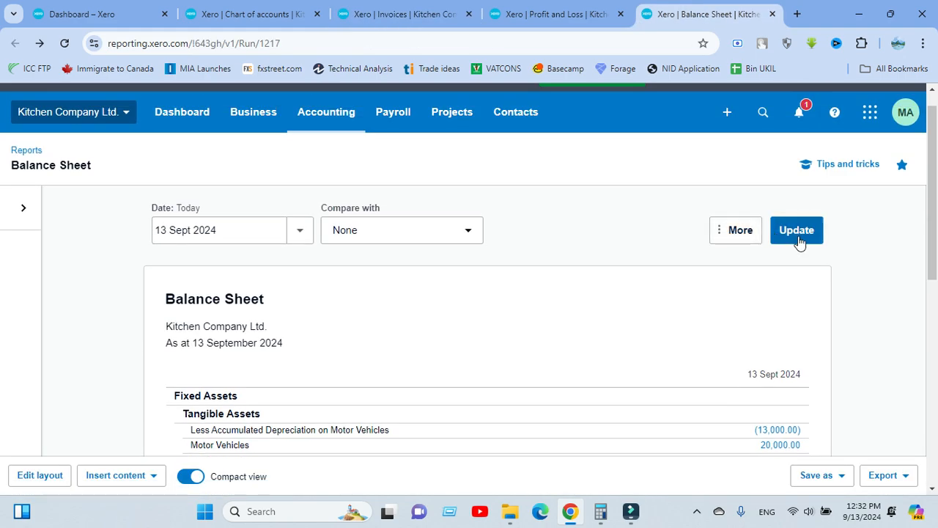
{"action": "left_click", "coordinate": [796, 241]}
{"action": "scroll", "coordinate": [574, 262], "scroll_direction": "down", "scroll_amount": 6}
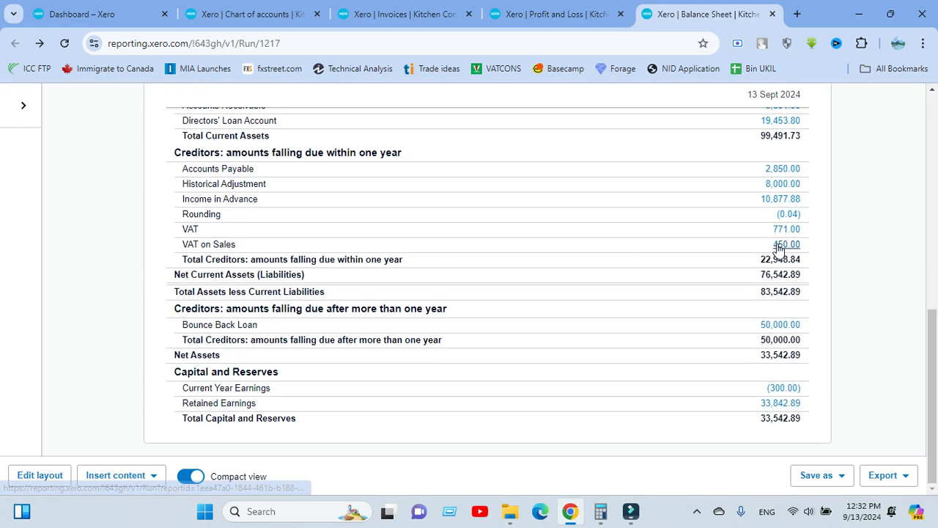
{"action": "scroll", "coordinate": [696, 200], "scroll_direction": "up", "scroll_amount": 3}
{"action": "scroll", "coordinate": [697, 200], "scroll_direction": "up", "scroll_amount": 4}
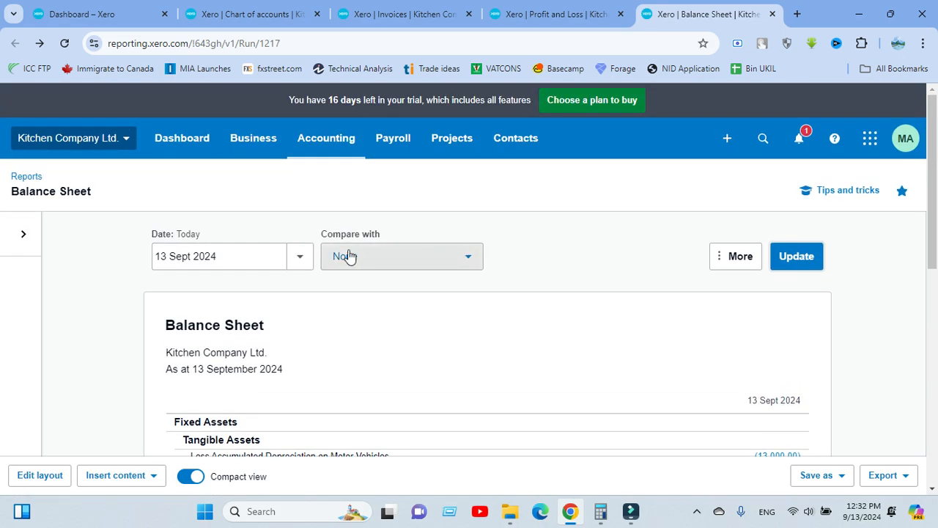
Rerun the Balance Sheet as at 31 October 2024 and review the Creditors section
{"action": "left_click", "coordinate": [283, 257]}
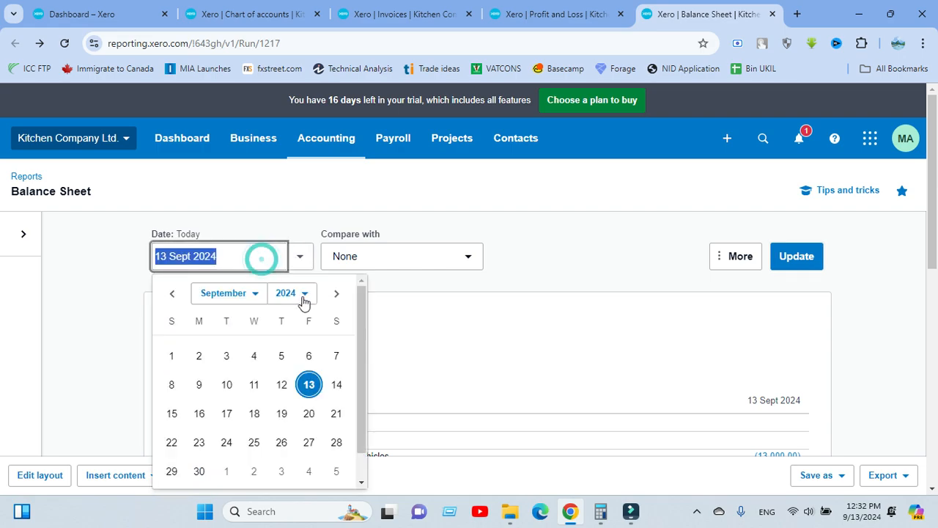
{"action": "double_click", "coordinate": [331, 295]}
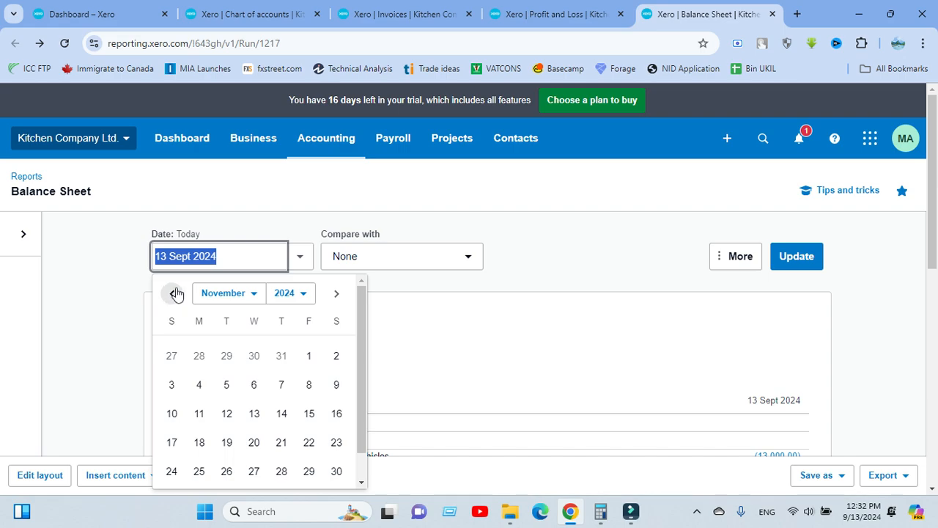
{"action": "left_click", "coordinate": [173, 295]}
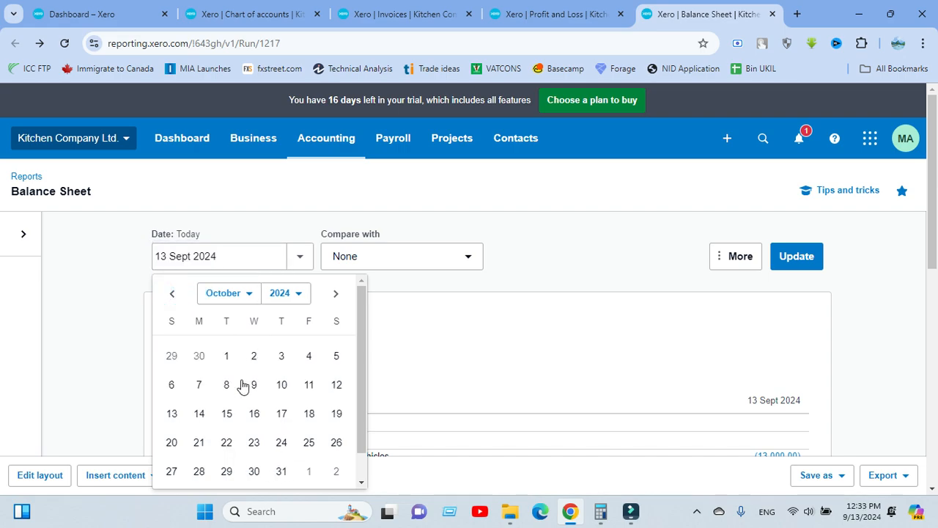
{"action": "left_click", "coordinate": [281, 470]}
{"action": "left_click", "coordinate": [798, 256]}
{"action": "scroll", "coordinate": [366, 211], "scroll_direction": "down", "scroll_amount": 2}
{"action": "scroll", "coordinate": [367, 211], "scroll_direction": "down", "scroll_amount": 5}
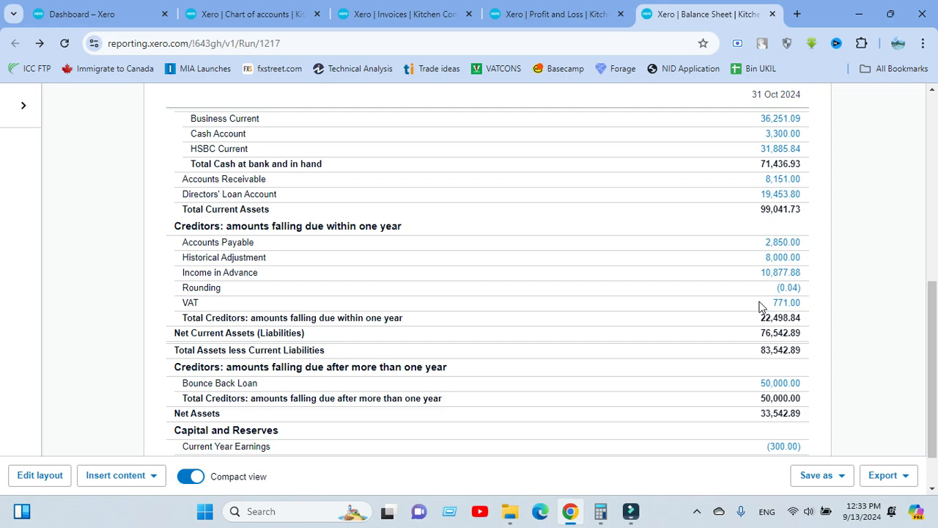
{"action": "scroll", "coordinate": [572, 295], "scroll_direction": "up", "scroll_amount": 6}
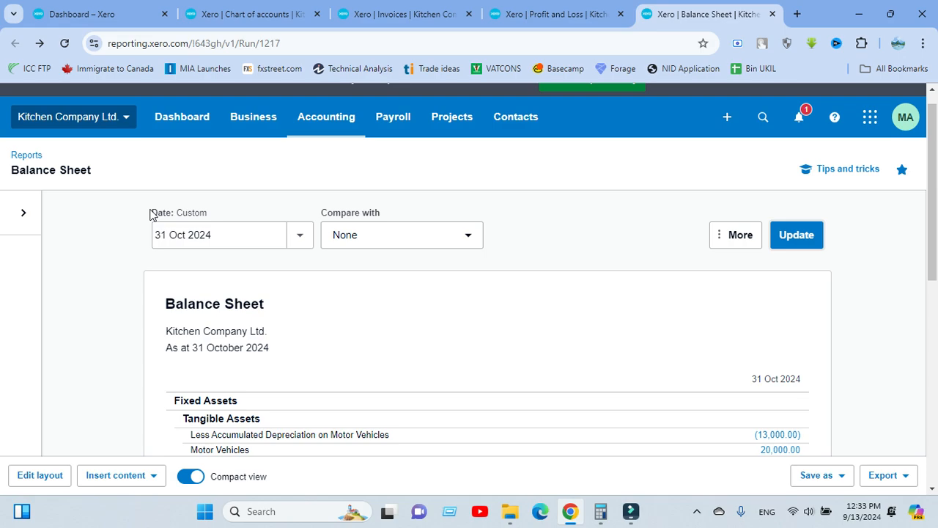
Open invoice INV-0001, now showing 150.00 due
{"action": "left_click", "coordinate": [408, 12]}
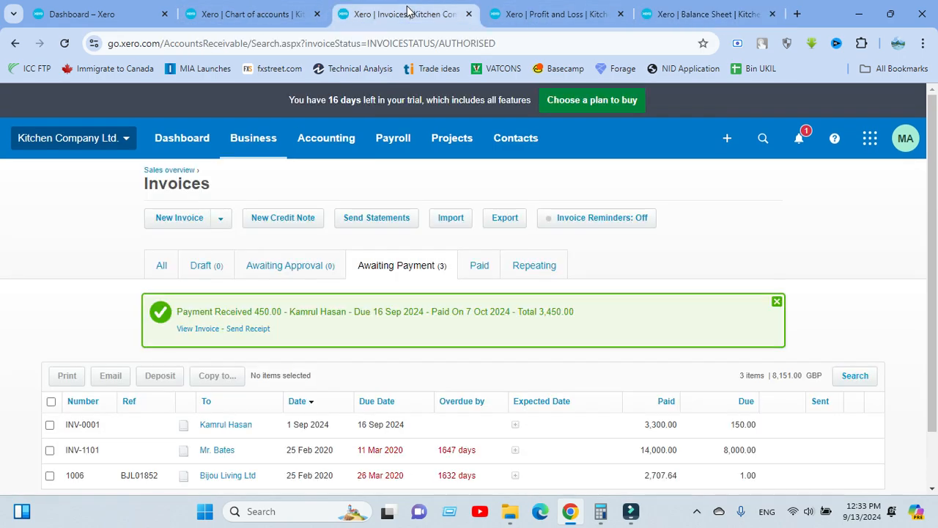
{"action": "left_click", "coordinate": [203, 329]}
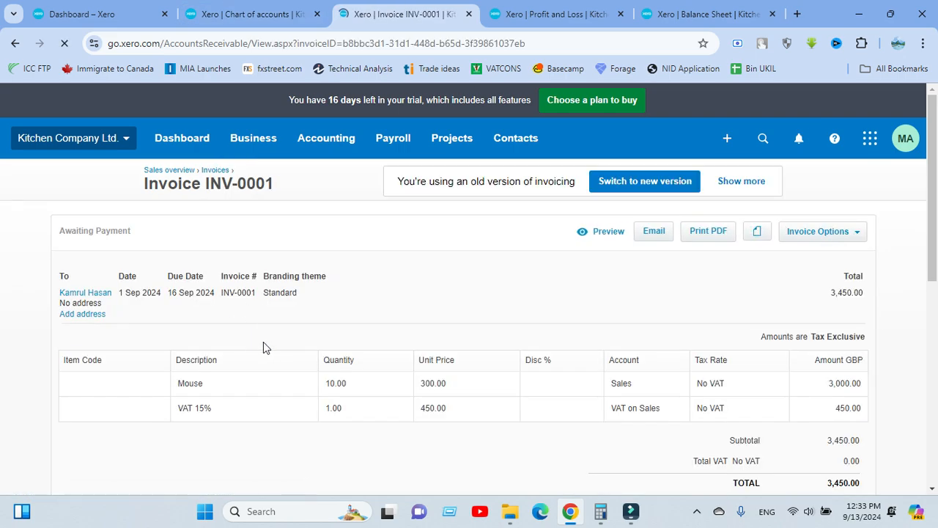
{"action": "scroll", "coordinate": [242, 351], "scroll_direction": "down", "scroll_amount": 1}
{"action": "scroll", "coordinate": [244, 353], "scroll_direction": "down", "scroll_amount": 3}
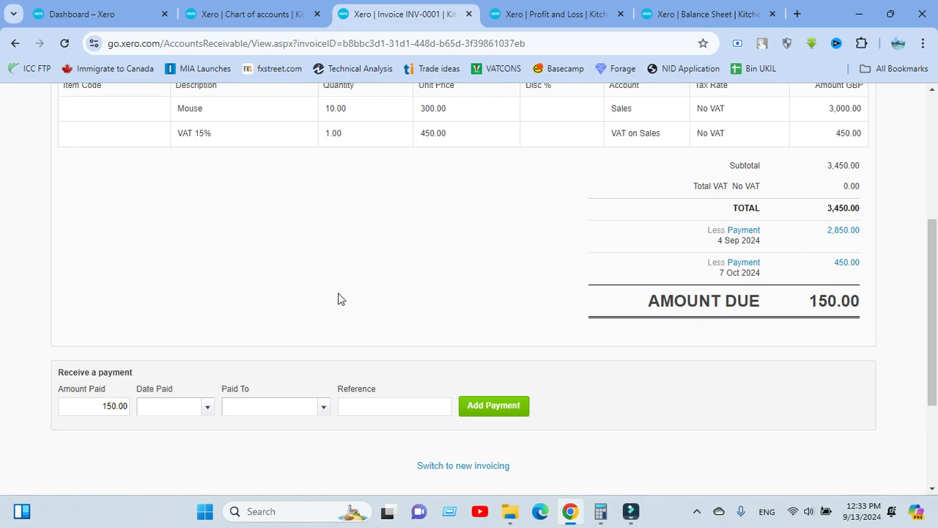
Set the payment Date Paid to 7 October 2024, then go to the Chart of accounts
{"action": "left_click", "coordinate": [208, 410]}
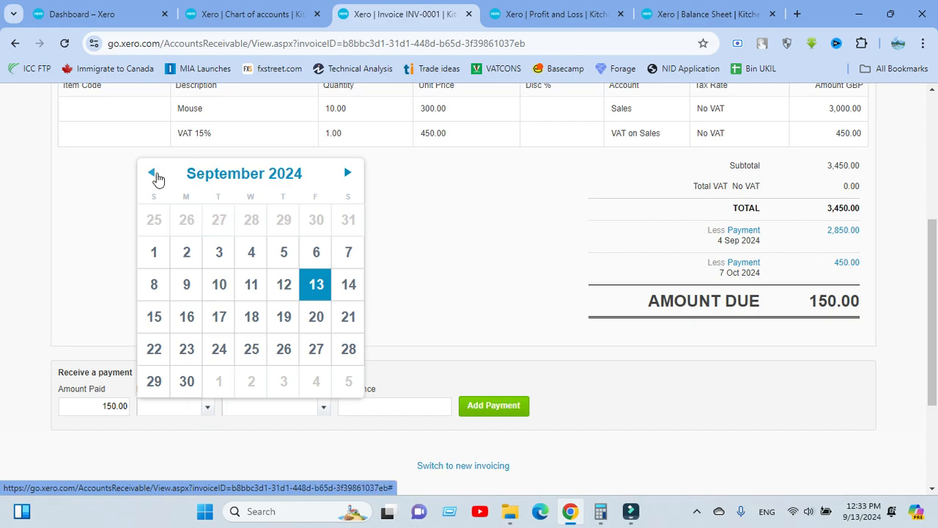
{"action": "left_click", "coordinate": [348, 175]}
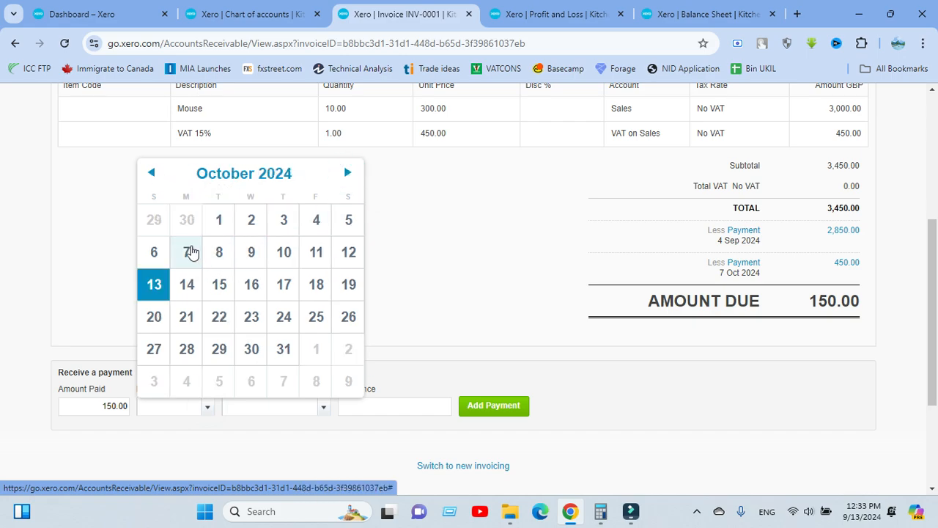
{"action": "left_click", "coordinate": [189, 252]}
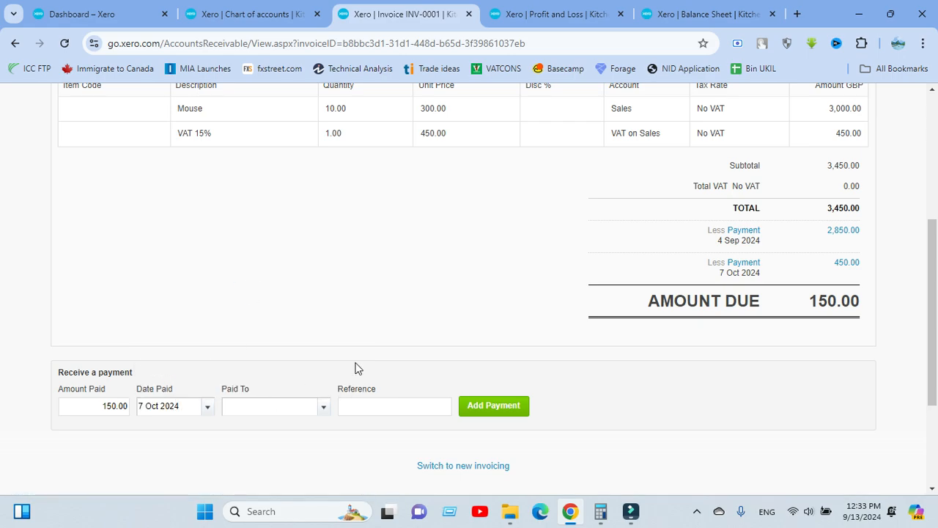
{"action": "left_click", "coordinate": [281, 15]}
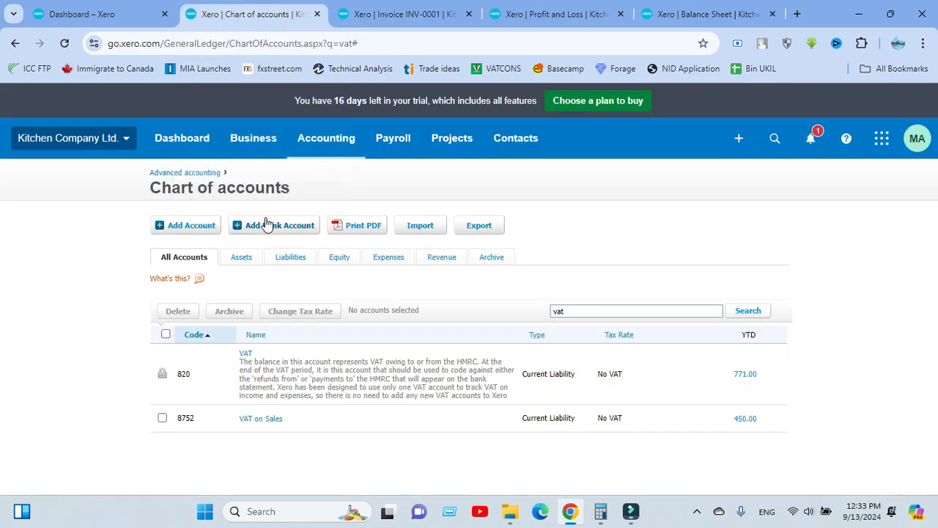
Search the chart of accounts for 'advance'
{"action": "double_click", "coordinate": [70, 178]}
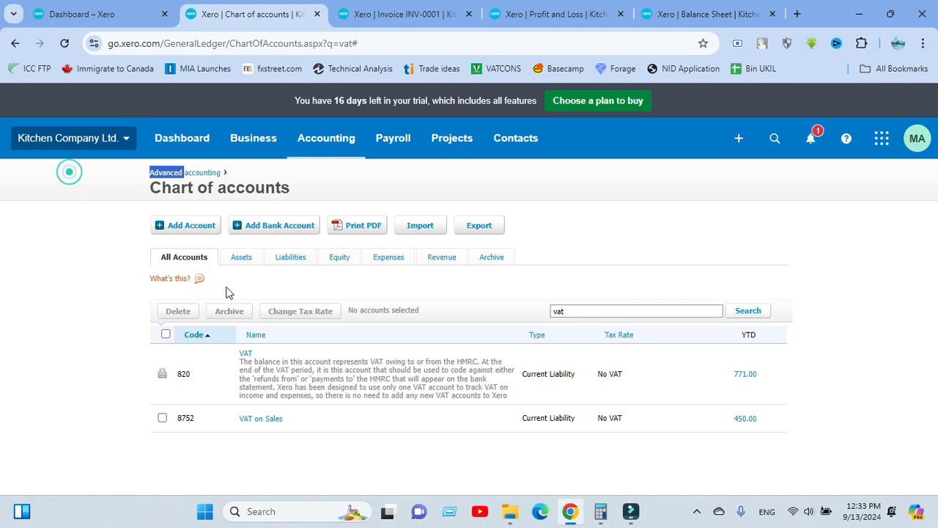
{"action": "left_click", "coordinate": [572, 309]}
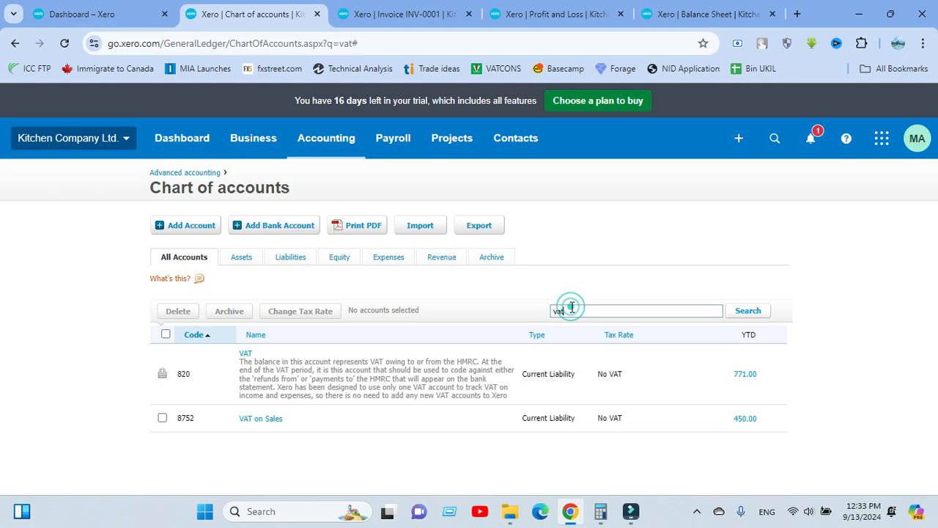
{"action": "key", "text": "BackSpace"}
{"action": "key", "text": "BackSpace"}
{"action": "key", "text": "BackSpace"}
{"action": "type", "text": "advance"}
{"action": "key", "text": "Return"}
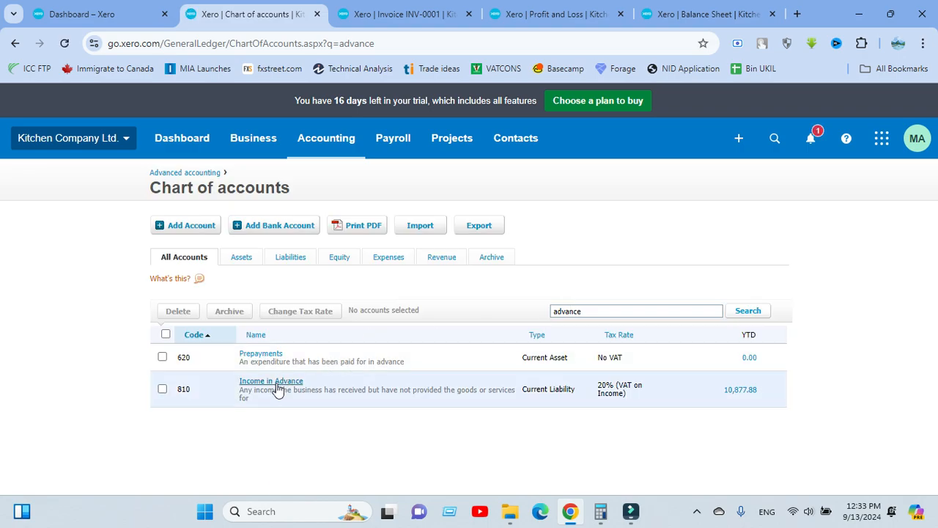
Search the accounts for 'paye', then start adding a new account
{"action": "left_click", "coordinate": [585, 308]}
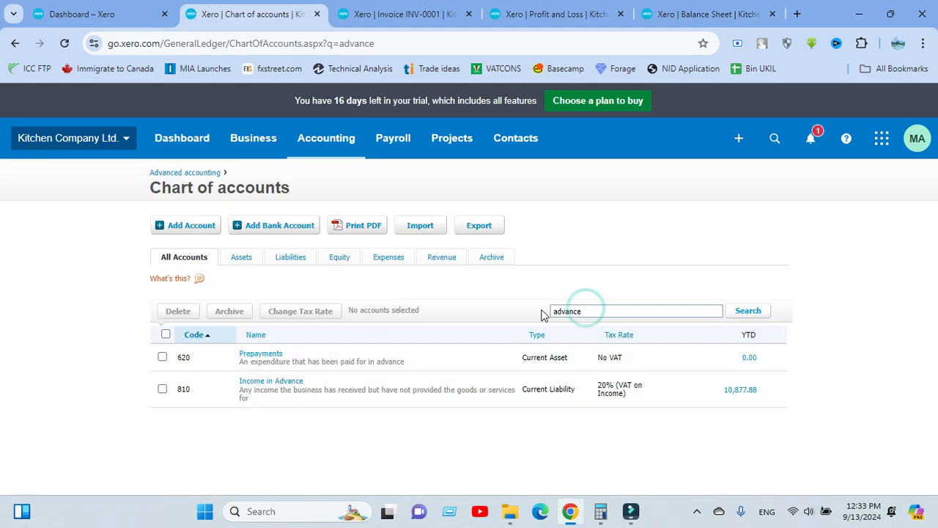
{"action": "key", "text": "BackSpace"}
{"action": "key", "text": "BackSpace"}
{"action": "key", "text": "BackSpace"}
{"action": "key", "text": "BackSpace"}
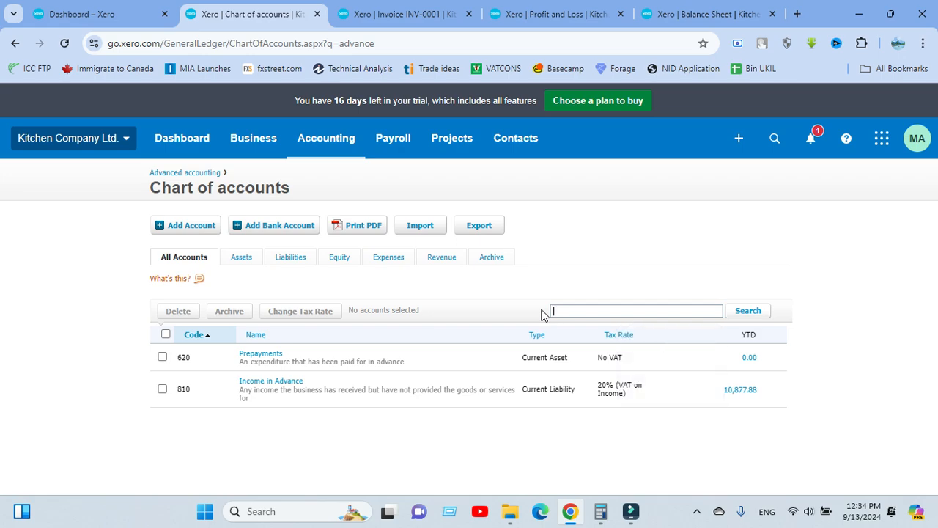
{"action": "type", "text": "Paye"}
{"action": "key", "text": "BackSpace"}
{"action": "key", "text": "BackSpace"}
{"action": "key", "text": "BackSpace"}
{"action": "key", "text": "BackSpace"}
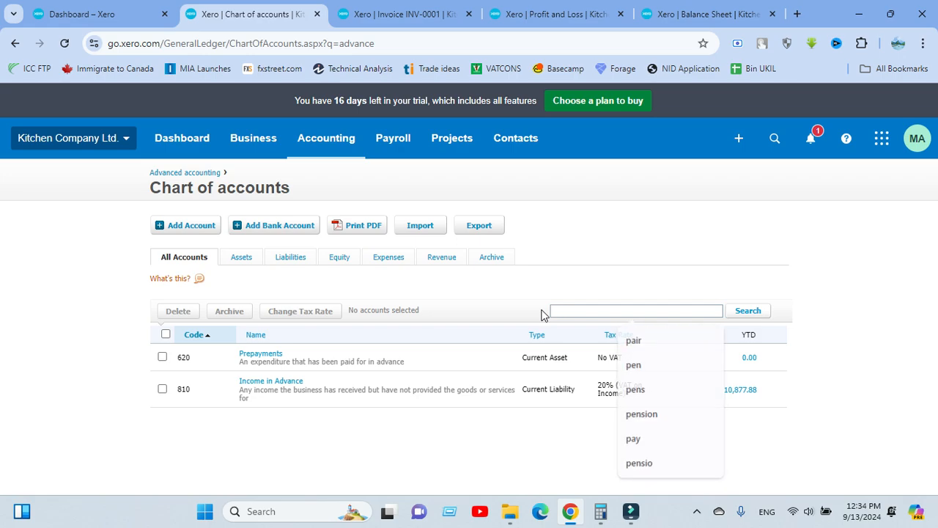
{"action": "type", "text": "paye"}
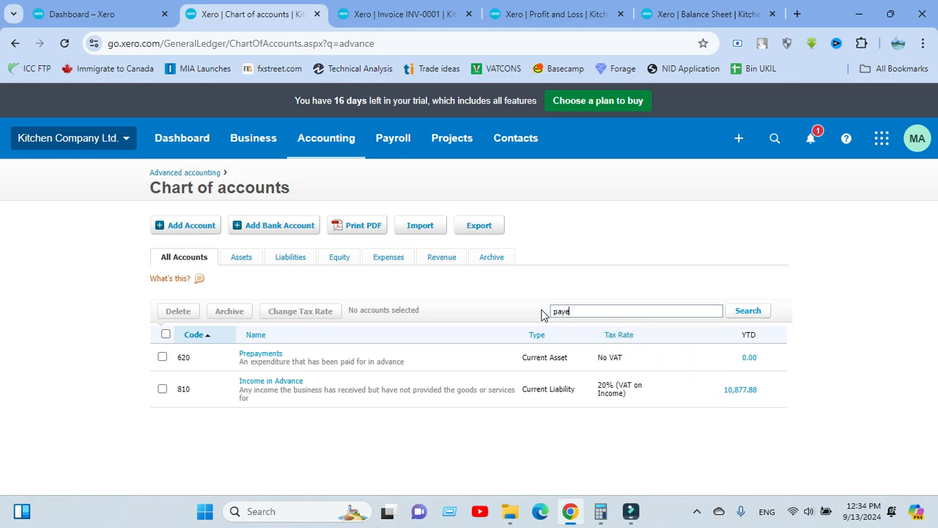
{"action": "key", "text": "Return"}
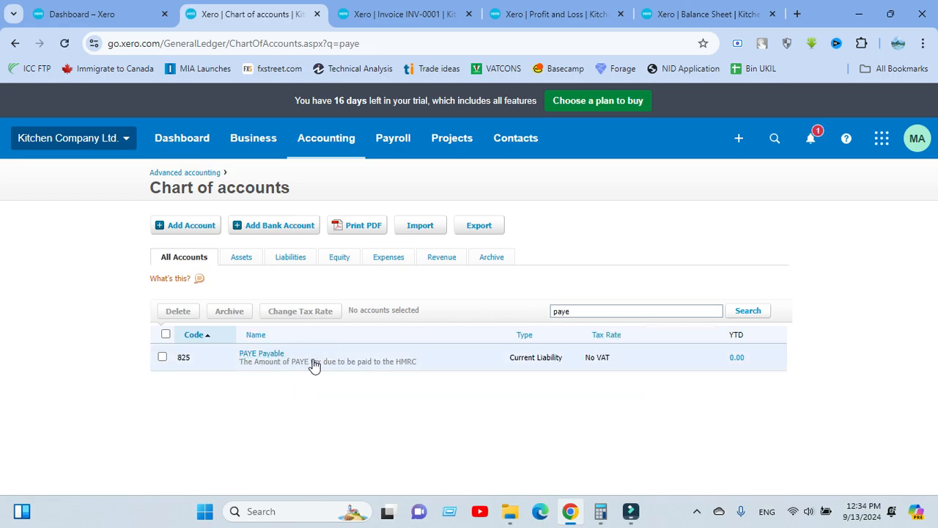
{"action": "double_click", "coordinate": [595, 311]}
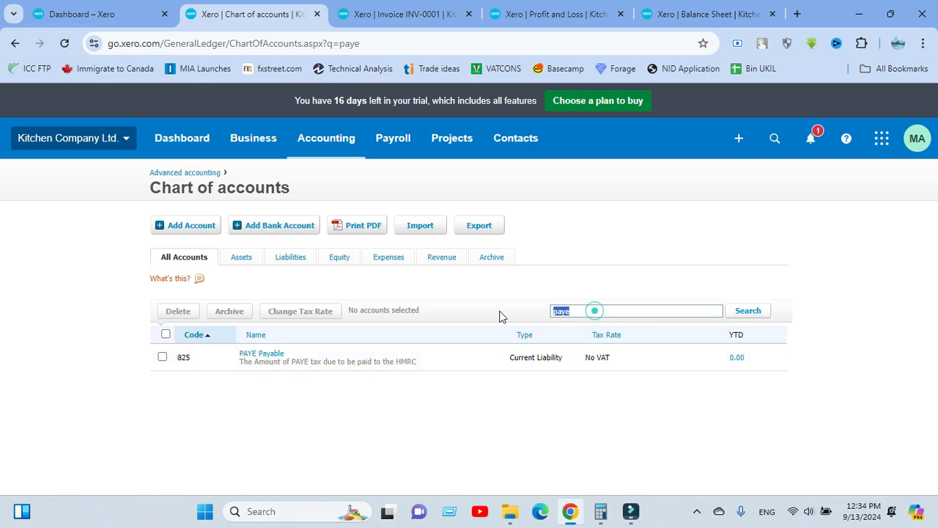
{"action": "left_click", "coordinate": [194, 227]}
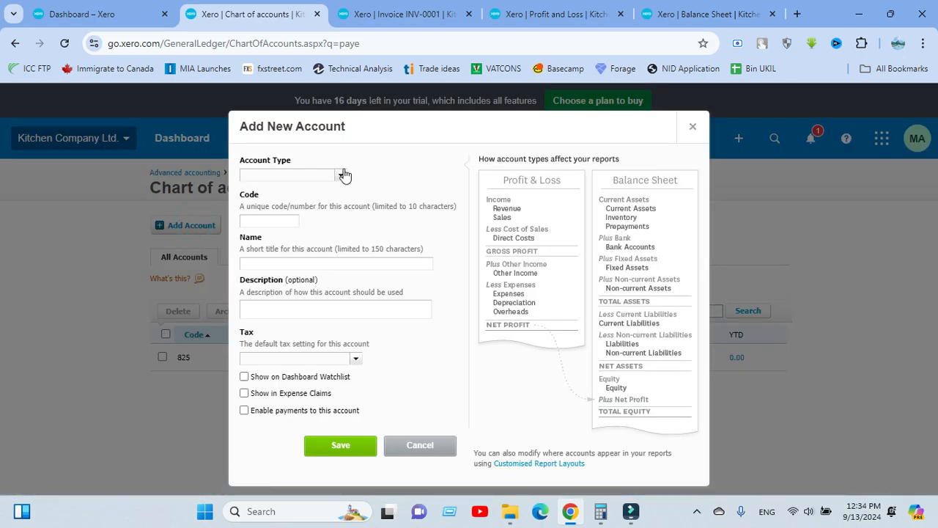
Make the new account a Current Asset with code 654
{"action": "left_click", "coordinate": [341, 178]}
{"action": "left_click", "coordinate": [373, 217]}
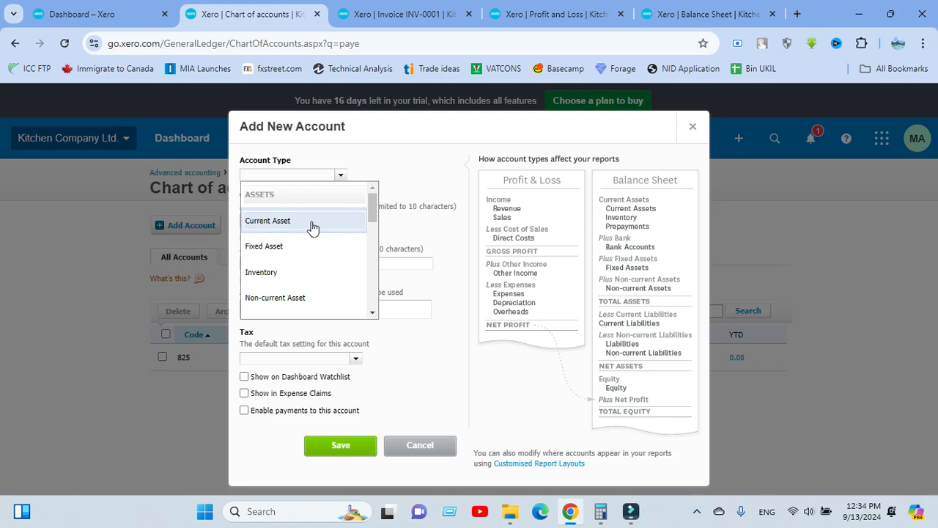
{"action": "left_click", "coordinate": [312, 225]}
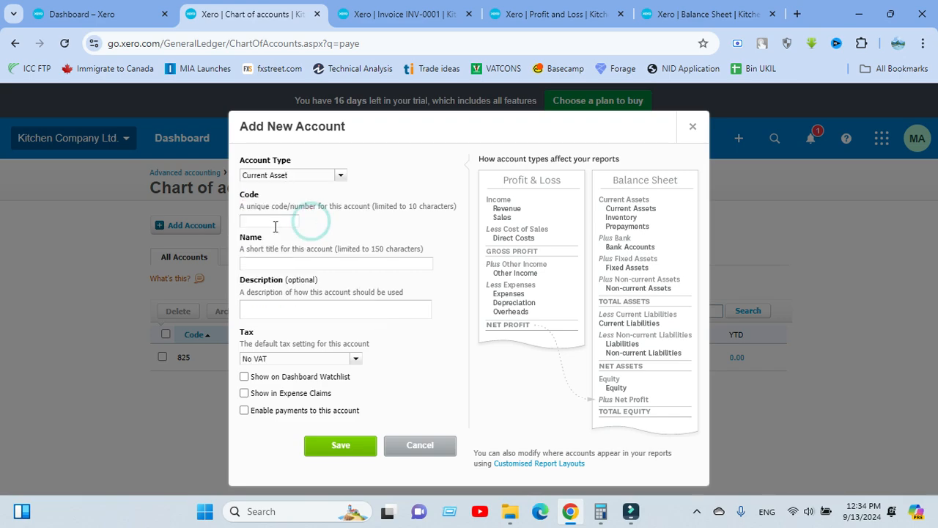
{"action": "left_click", "coordinate": [281, 223]}
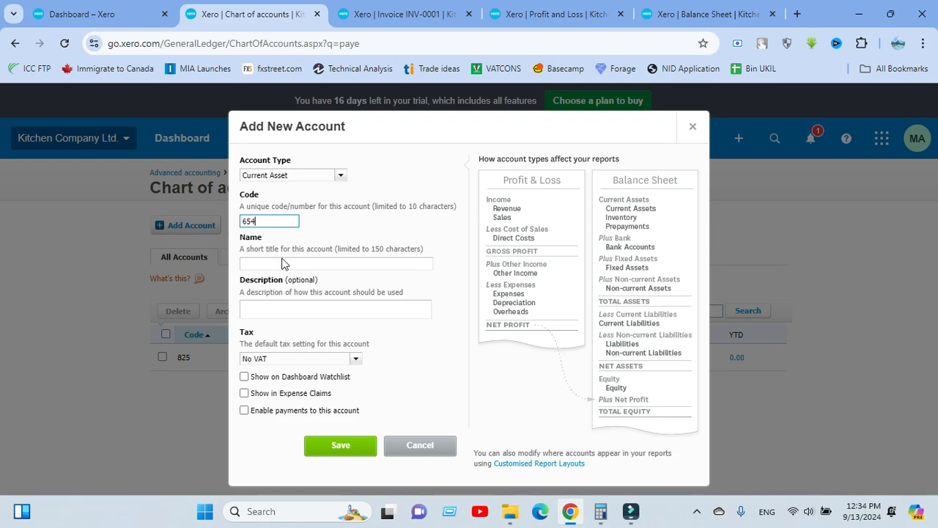
{"action": "left_click", "coordinate": [283, 259]}
Name it AIT, enable payments, save, and return to INV-0001
{"action": "left_click", "coordinate": [265, 277]}
{"action": "type", "text": "AIT"}
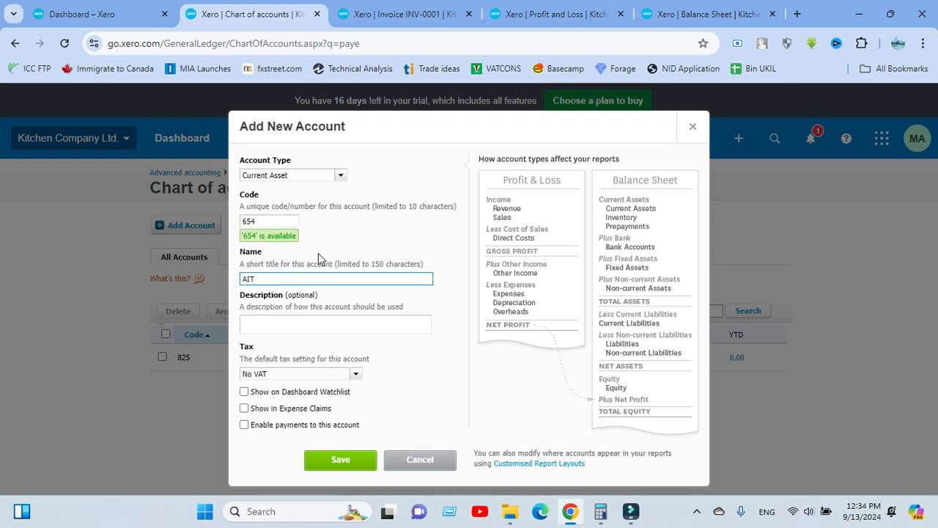
{"action": "left_click", "coordinate": [384, 392]}
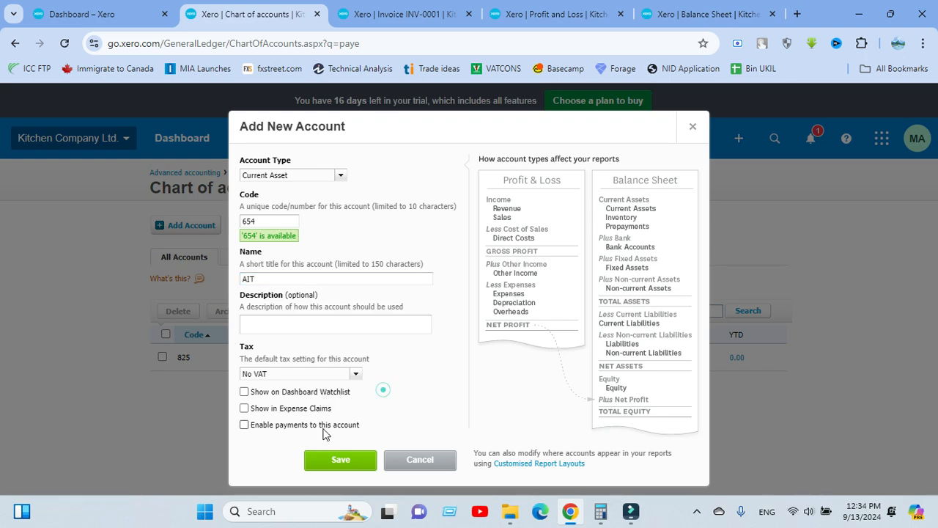
{"action": "double_click", "coordinate": [260, 425]}
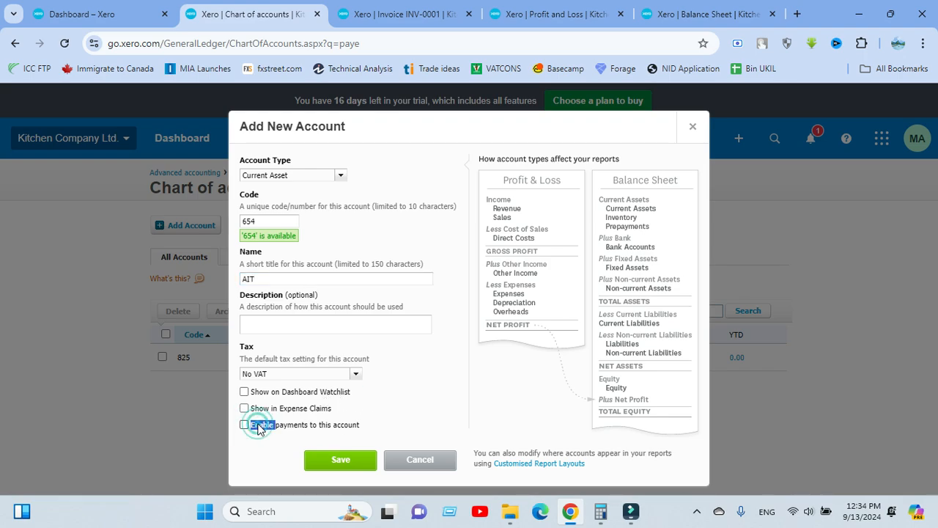
{"action": "left_click", "coordinate": [244, 425]}
{"action": "left_click", "coordinate": [244, 424]}
{"action": "left_click", "coordinate": [340, 460]}
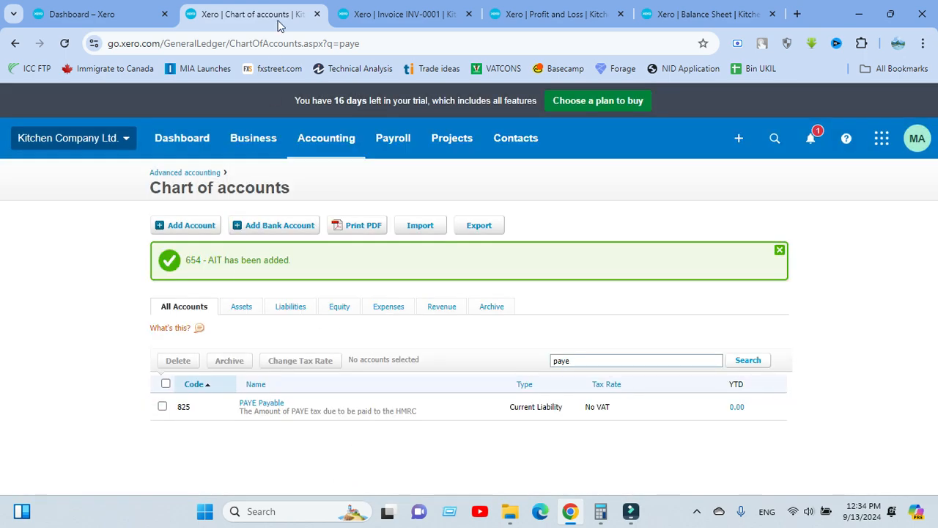
{"action": "left_click", "coordinate": [395, 14]}
Reload invoice INV-0001 and set the payment's Date Paid to 7 Oct 2024
{"action": "left_click", "coordinate": [65, 43]}
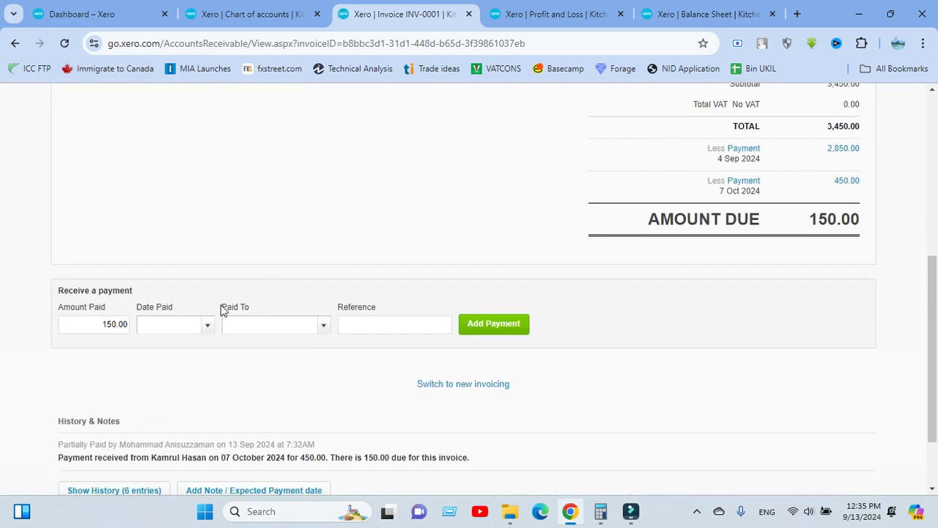
{"action": "scroll", "coordinate": [222, 310], "scroll_direction": "down", "scroll_amount": 1}
{"action": "scroll", "coordinate": [279, 315], "scroll_direction": "up", "scroll_amount": 3}
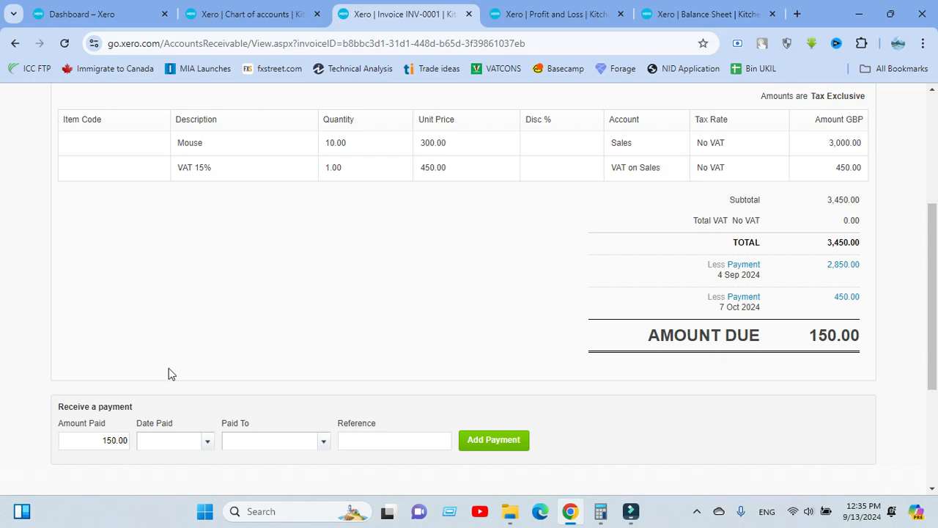
{"action": "left_click", "coordinate": [205, 442]}
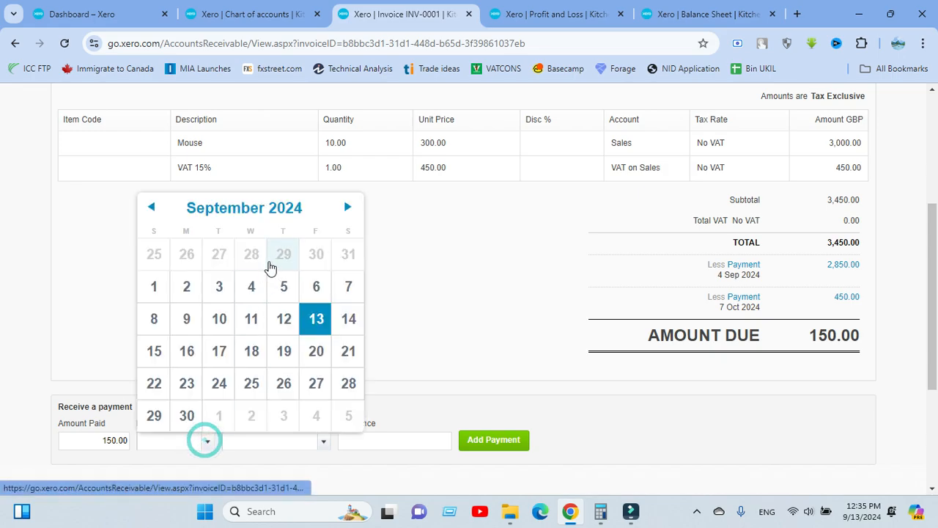
{"action": "left_click", "coordinate": [347, 207]}
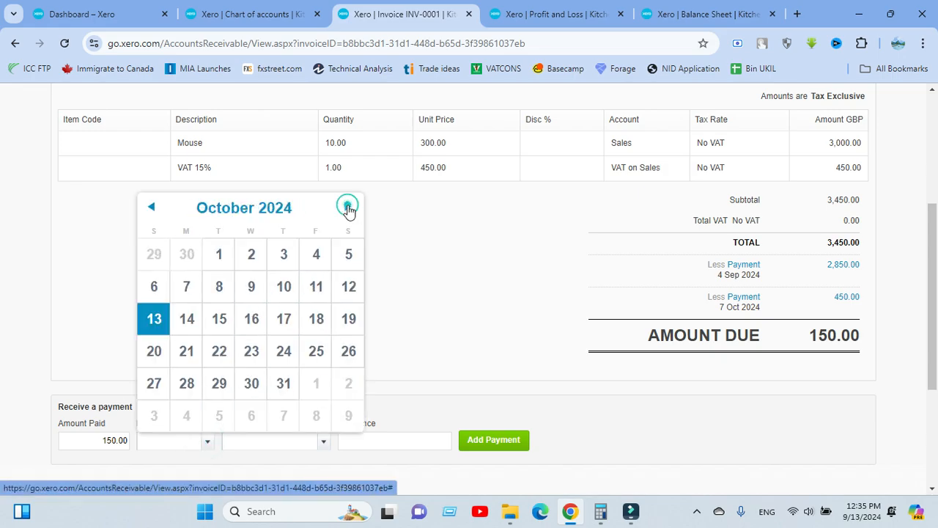
{"action": "left_click", "coordinate": [188, 286]}
{"action": "scroll", "coordinate": [242, 330], "scroll_direction": "down", "scroll_amount": 2}
{"action": "scroll", "coordinate": [293, 293], "scroll_direction": "up", "scroll_amount": 3}
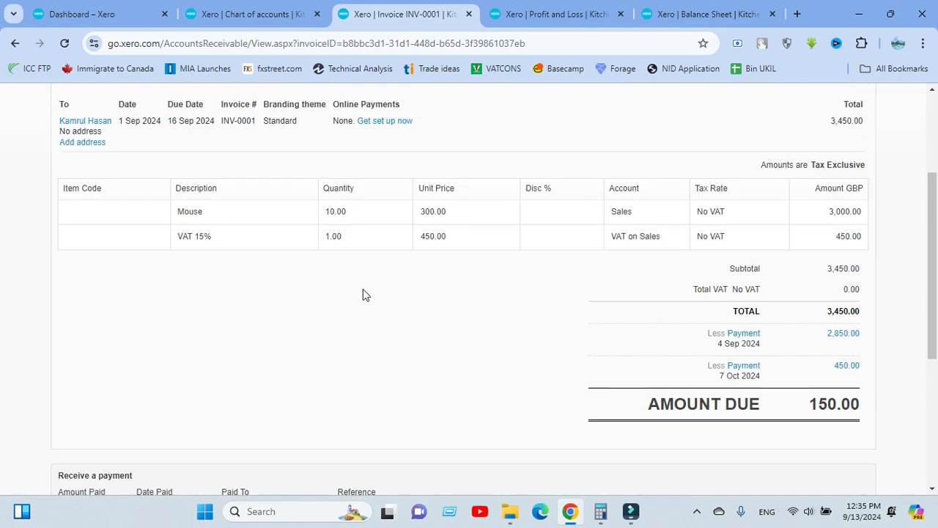
{"action": "scroll", "coordinate": [210, 206], "scroll_direction": "up", "scroll_amount": 3}
{"action": "scroll", "coordinate": [335, 256], "scroll_direction": "down", "scroll_amount": 4}
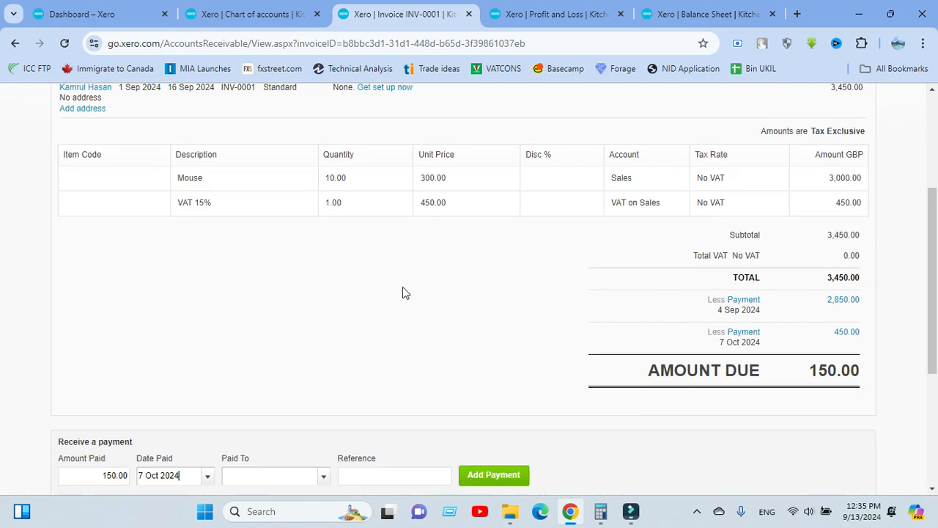
{"action": "scroll", "coordinate": [331, 281], "scroll_direction": "down", "scroll_amount": 2}
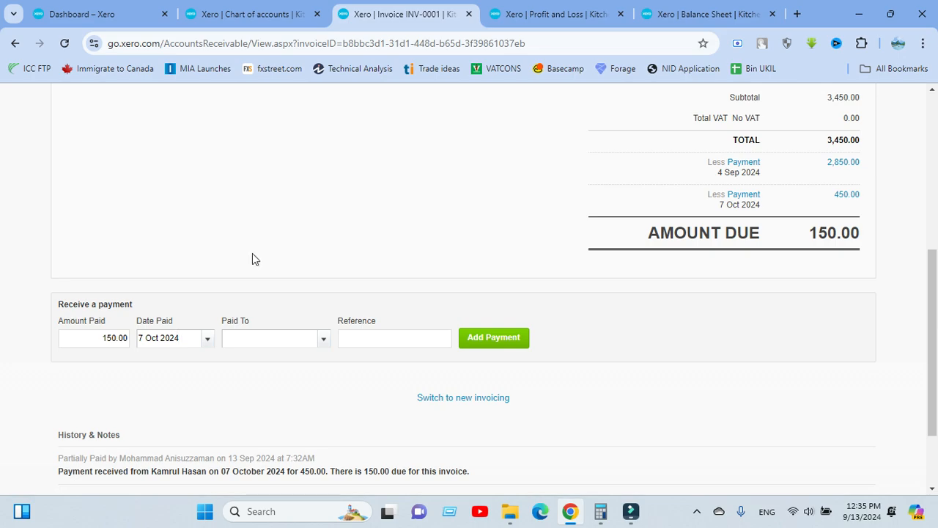
Record the 150.00 payment into account 654 - AIT
{"action": "left_click", "coordinate": [323, 339]}
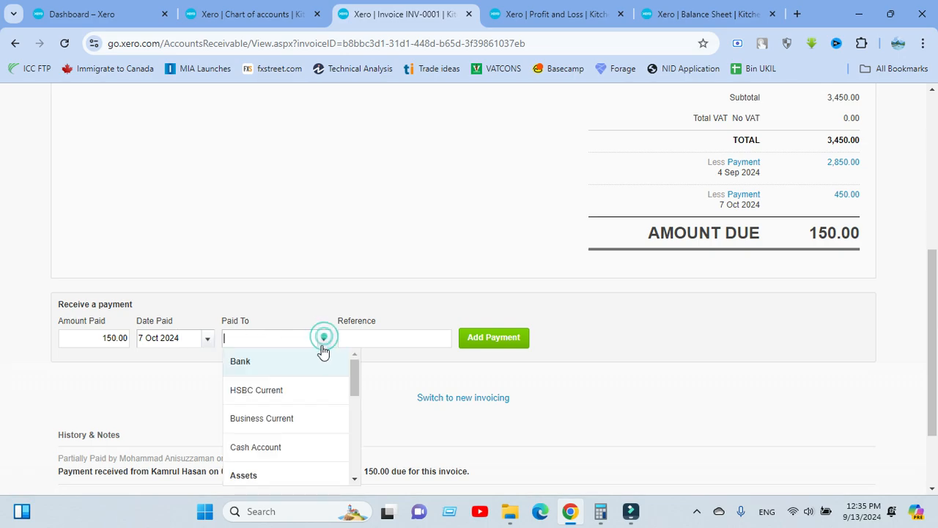
{"action": "scroll", "coordinate": [293, 274], "scroll_direction": "down", "scroll_amount": 1}
{"action": "scroll", "coordinate": [297, 318], "scroll_direction": "down", "scroll_amount": 3}
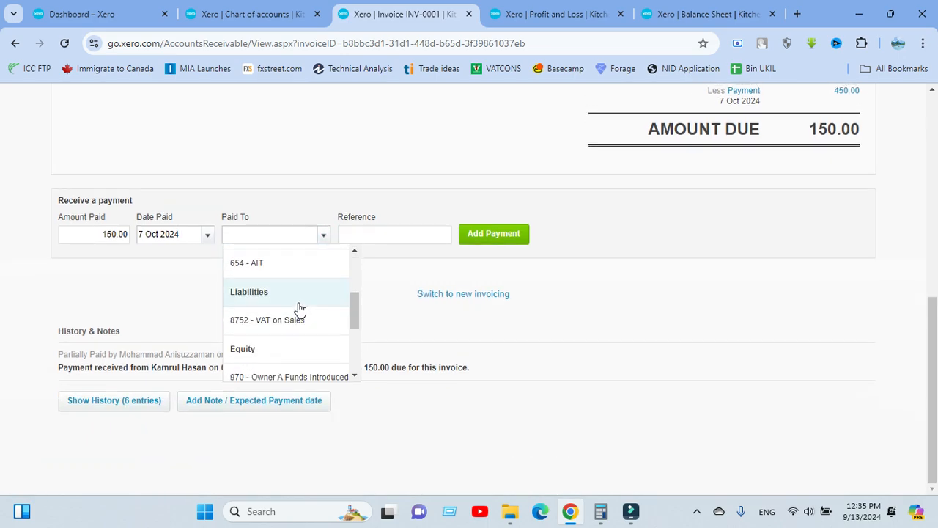
{"action": "left_click", "coordinate": [277, 273]}
{"action": "left_click", "coordinate": [468, 235]}
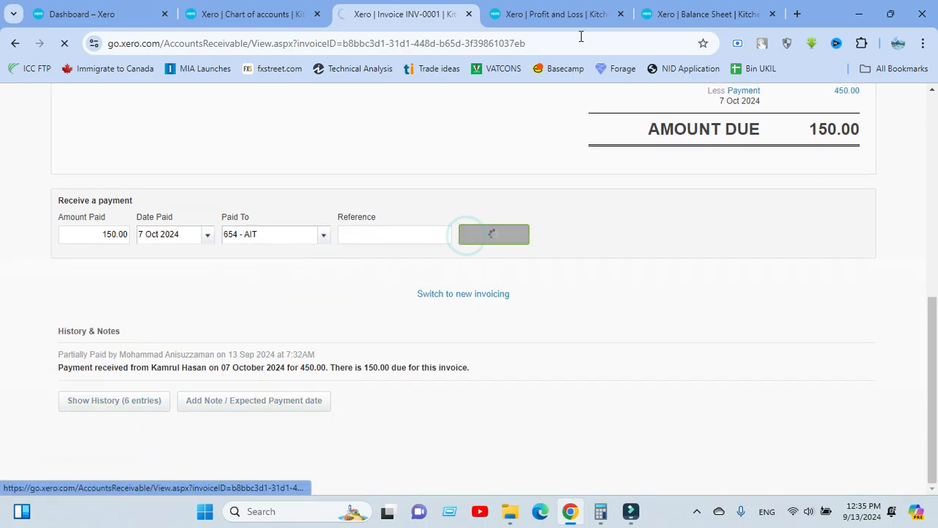
Update the Balance Sheet and check that AIT shows 150.00 under Current Assets
{"action": "left_click", "coordinate": [675, 14]}
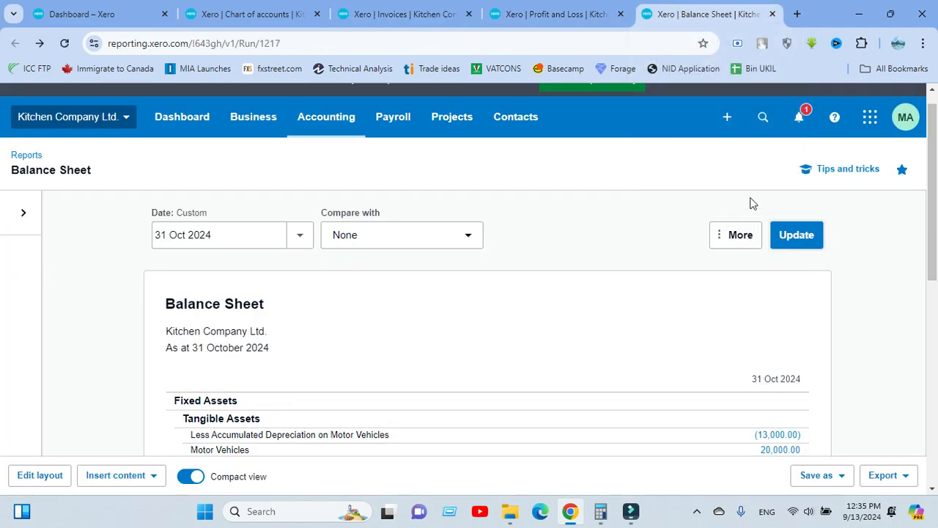
{"action": "left_click", "coordinate": [792, 236]}
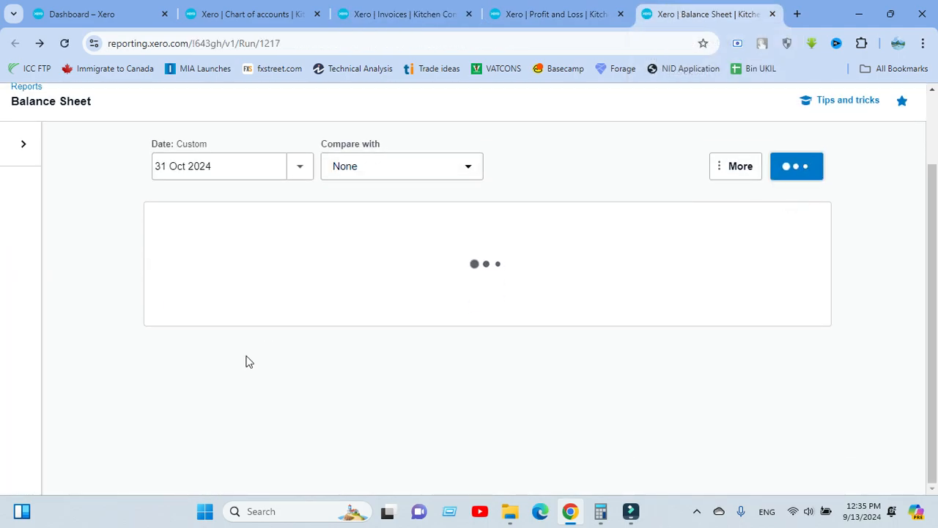
{"action": "scroll", "coordinate": [242, 345], "scroll_direction": "down", "scroll_amount": 3}
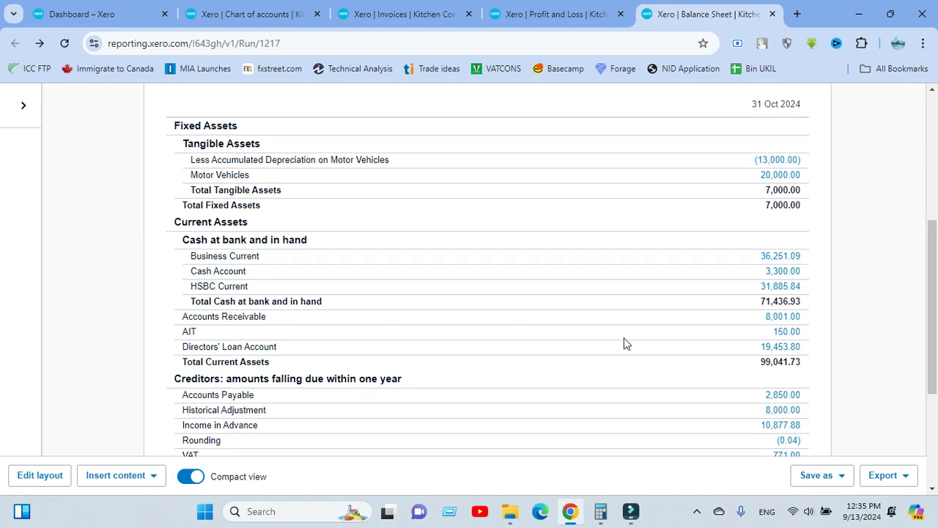
{"action": "left_click", "coordinate": [578, 16]}
{"action": "left_click", "coordinate": [678, 19]}
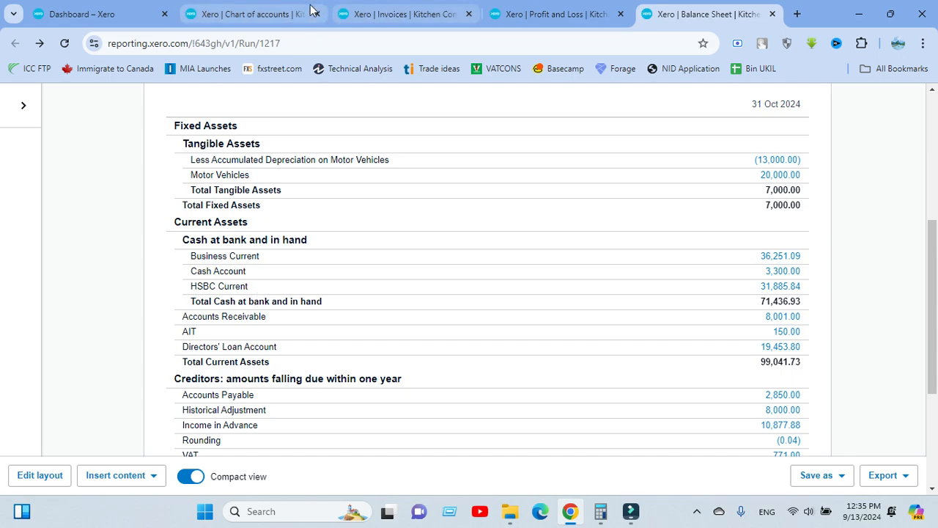
Open INV-0001 to confirm it is Paid with 0.00 due
{"action": "left_click", "coordinate": [377, 15]}
{"action": "left_click", "coordinate": [196, 328]}
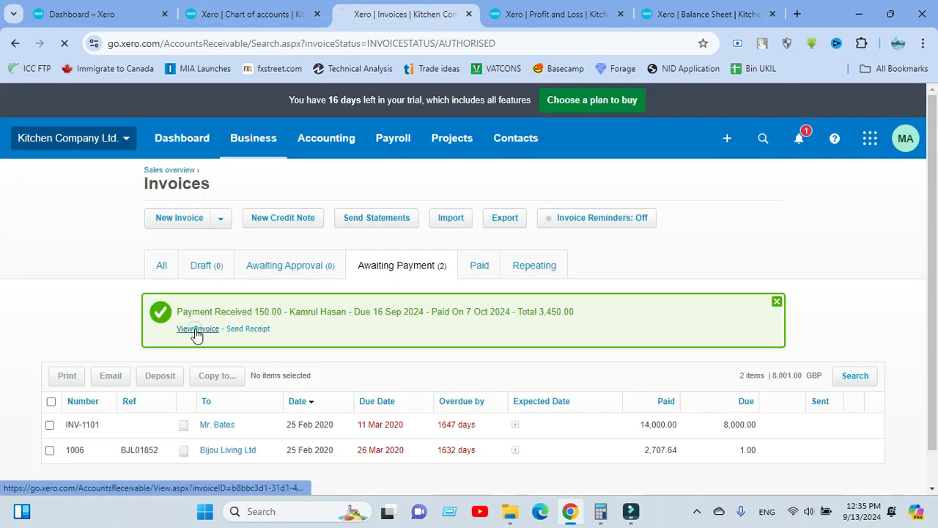
{"action": "scroll", "coordinate": [396, 302], "scroll_direction": "down", "scroll_amount": 5}
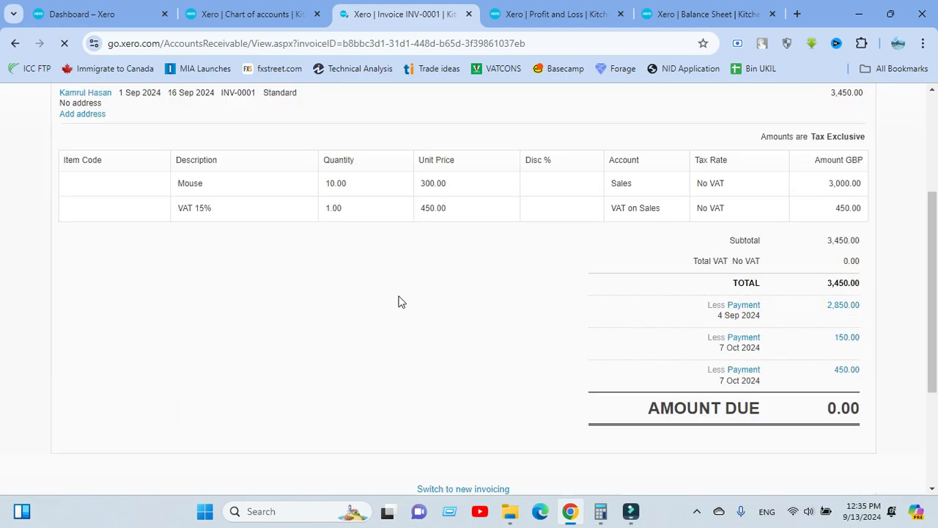
{"action": "scroll", "coordinate": [785, 337], "scroll_direction": "up", "scroll_amount": 4}
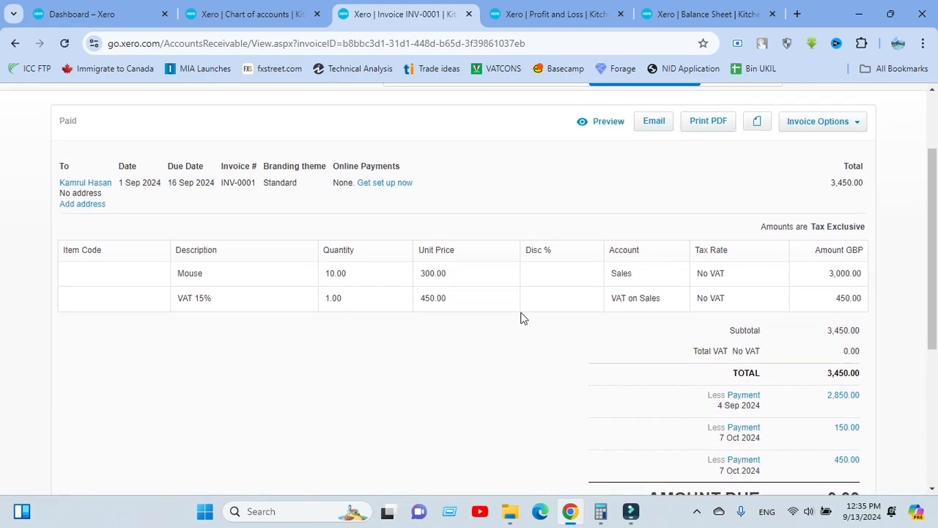